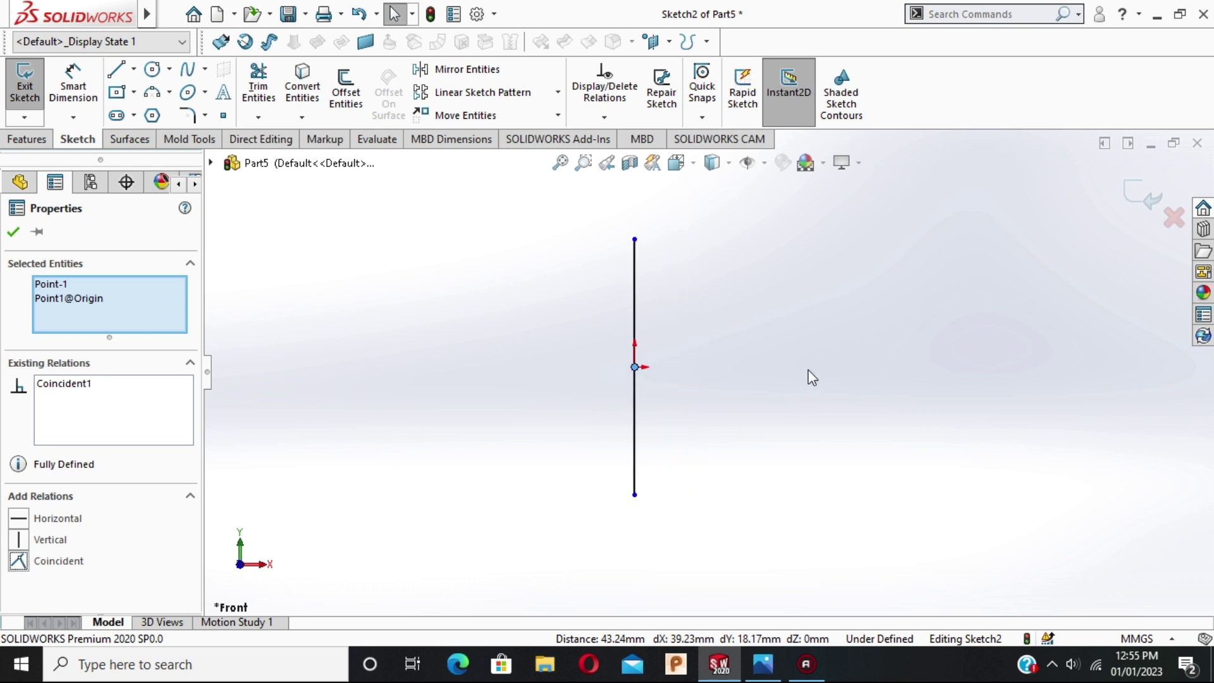
Delete the coincident relation between the vertical line's midpoint and the origin
right_click(57, 383)
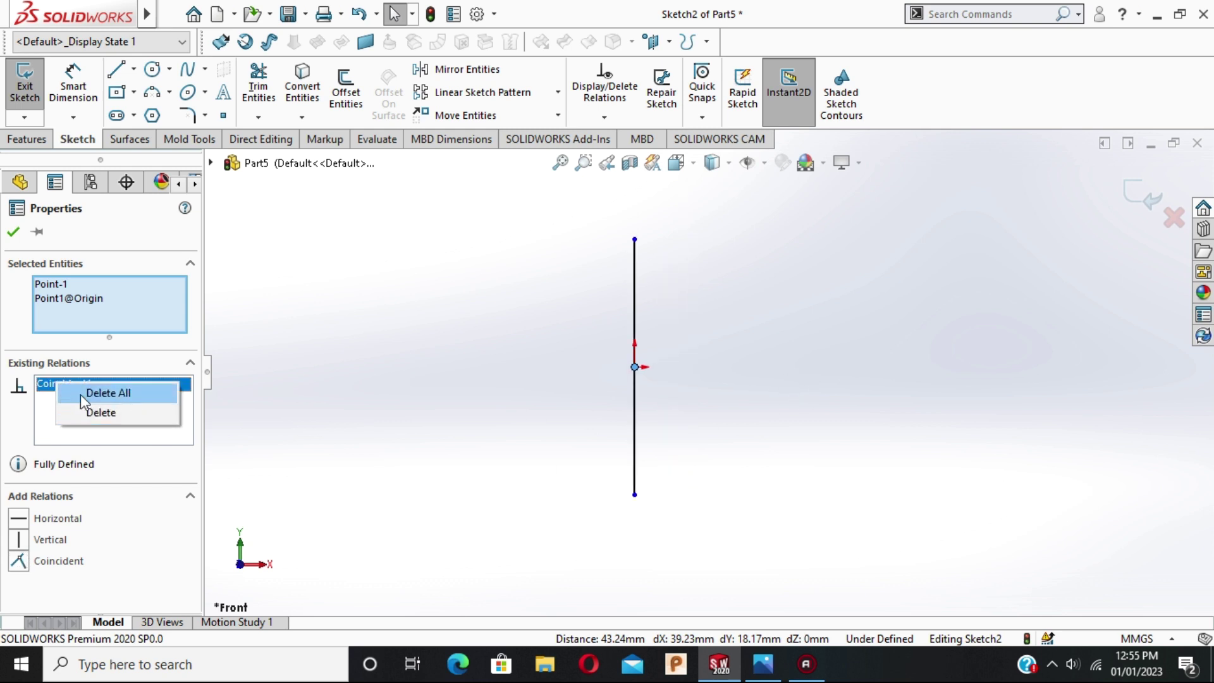
left_click(81, 393)
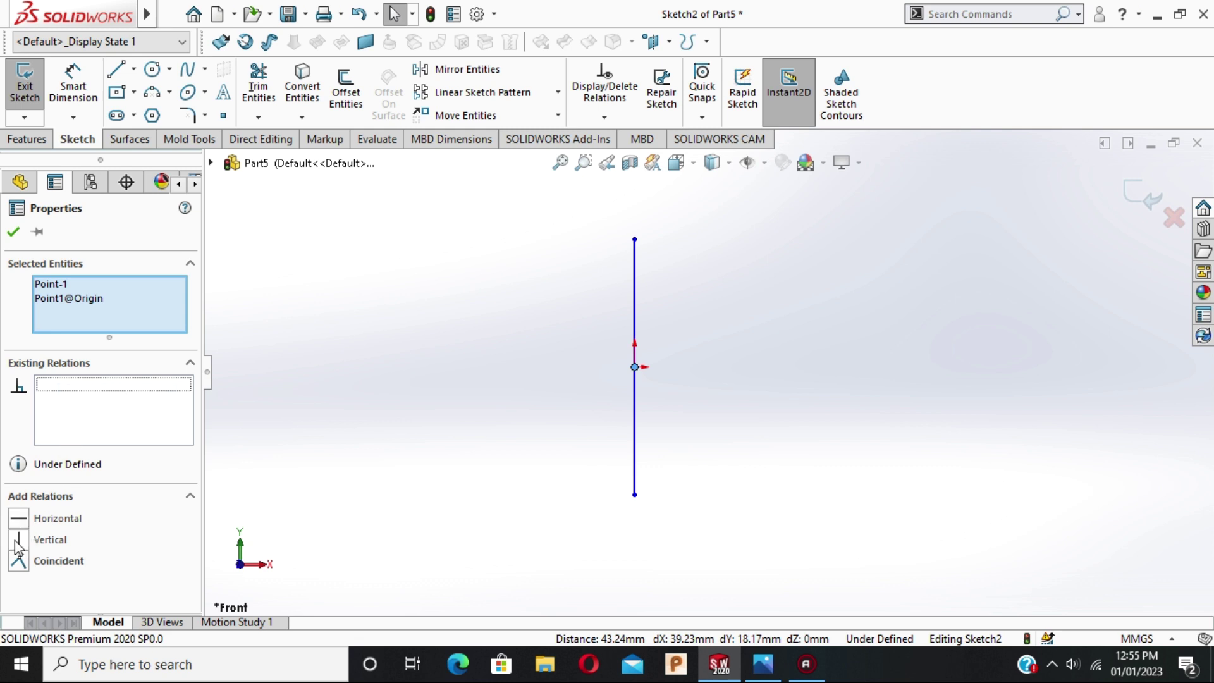
key("Escape")
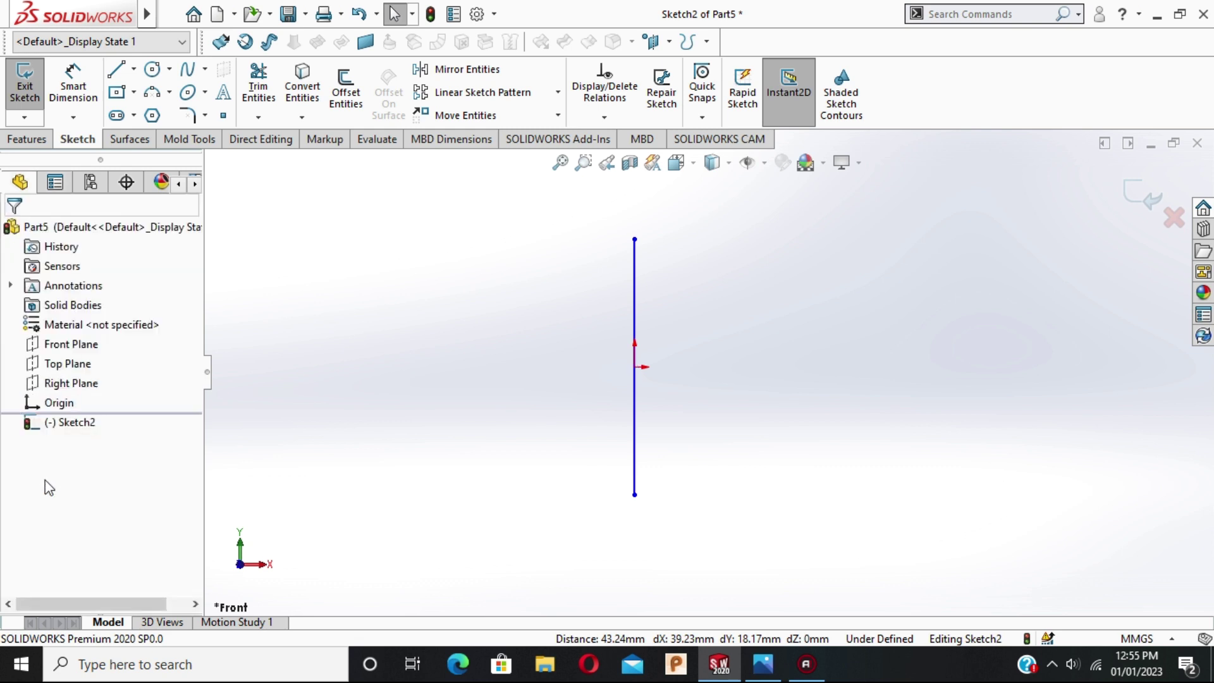
Undo back to before the coincident relation and apply a horizontal relation between the origin and the vertical line's midpoint
key("ctrl+z")
key("ctrl+z")
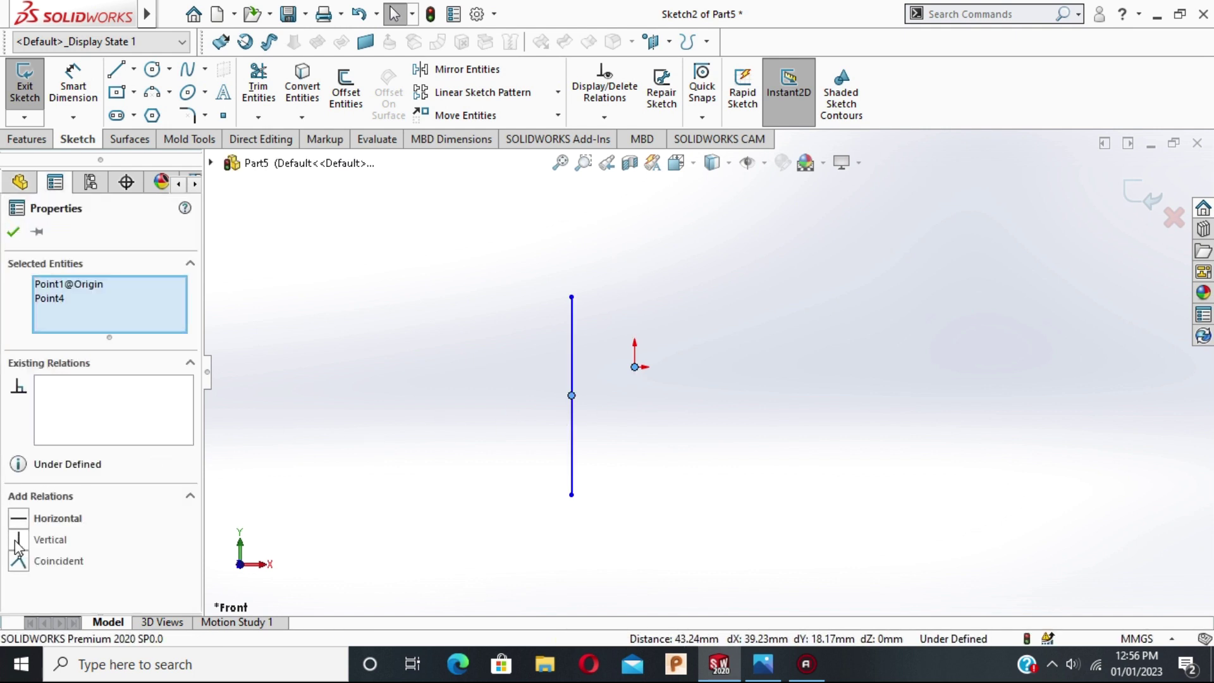
left_click(19, 519)
left_click(12, 232)
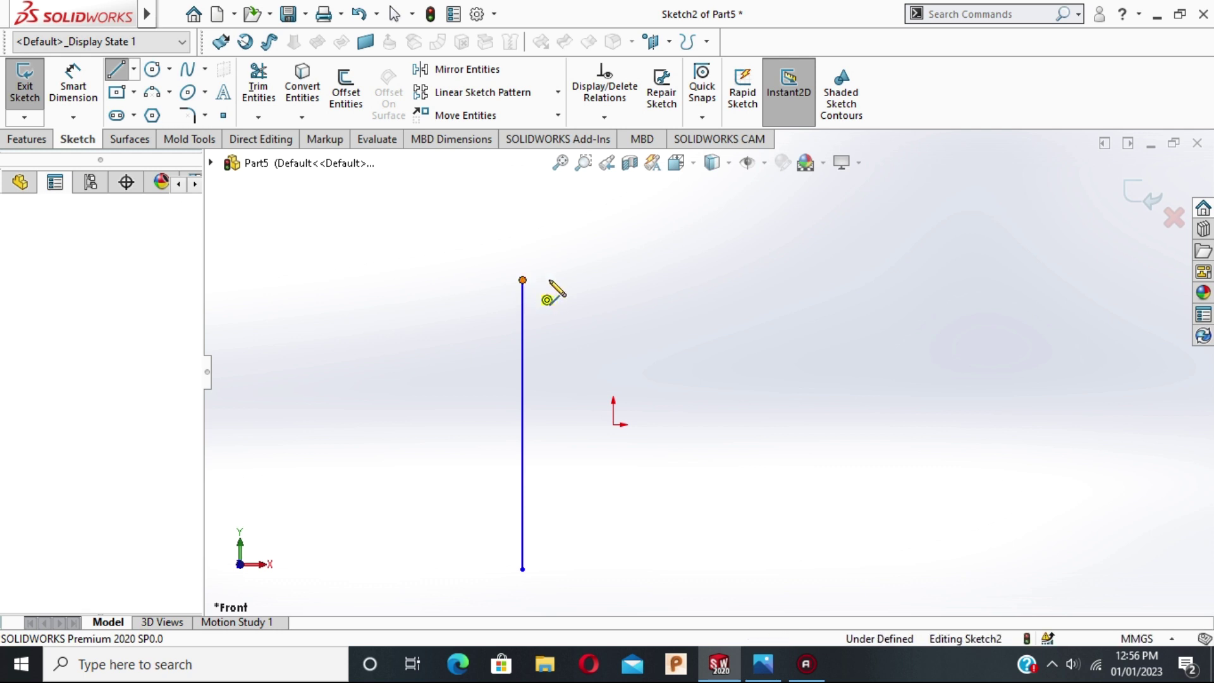
Sketch a short horizontal line rightward from the vertical line's upper end, continuing with a line about 11.5 mm straight down
left_click(523, 280)
left_click(556, 280)
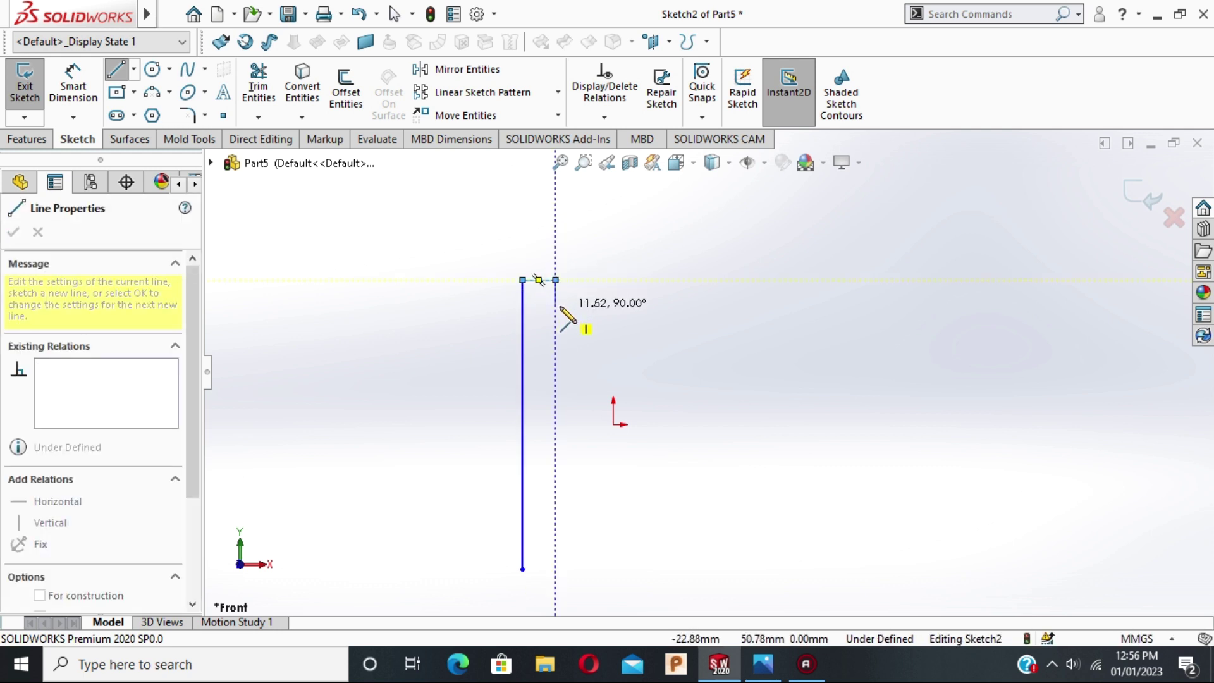
left_click(556, 307)
key("Escape")
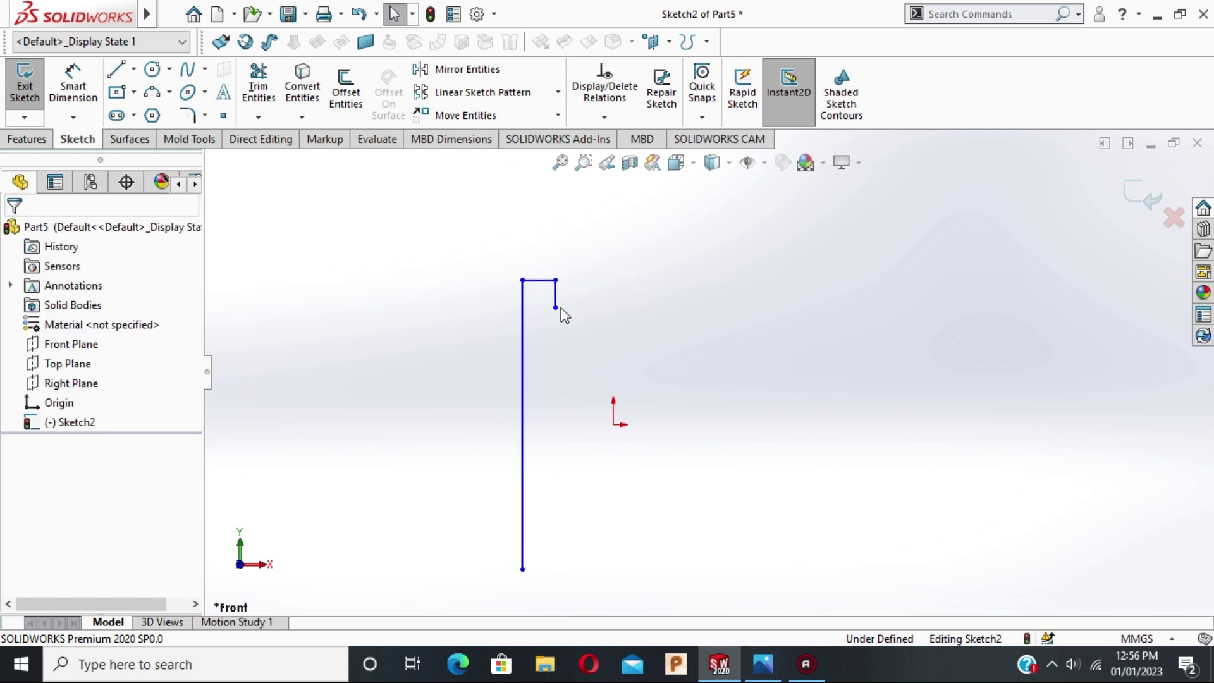
Check the EX-05 reference image in Photos and dimension the long vertical line in SOLIDWORKS to 28 mm
key("alt+Tab")
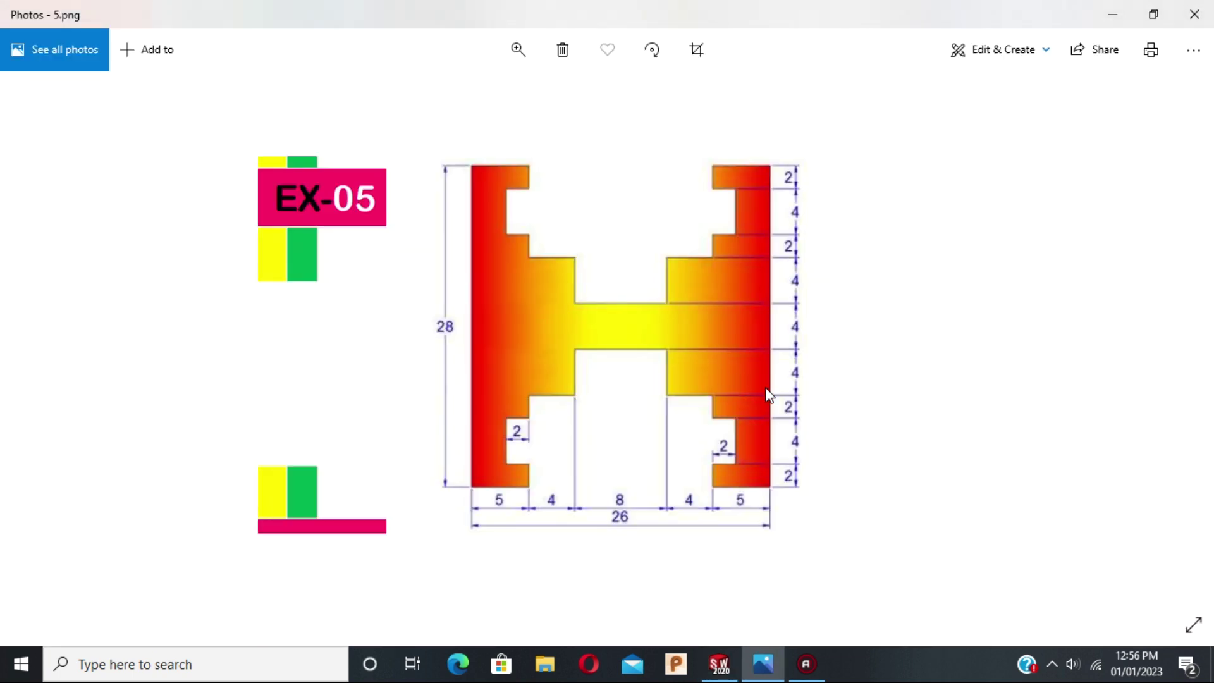
key("alt+Tab")
left_click(73, 86)
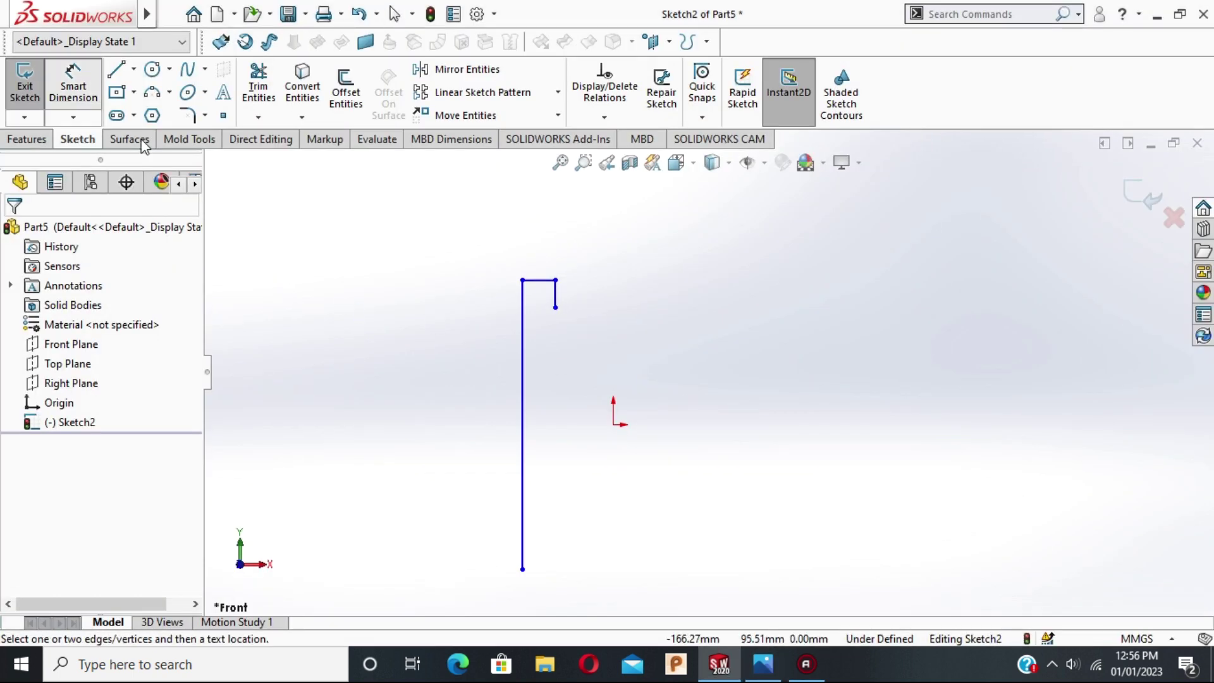
left_click(525, 389)
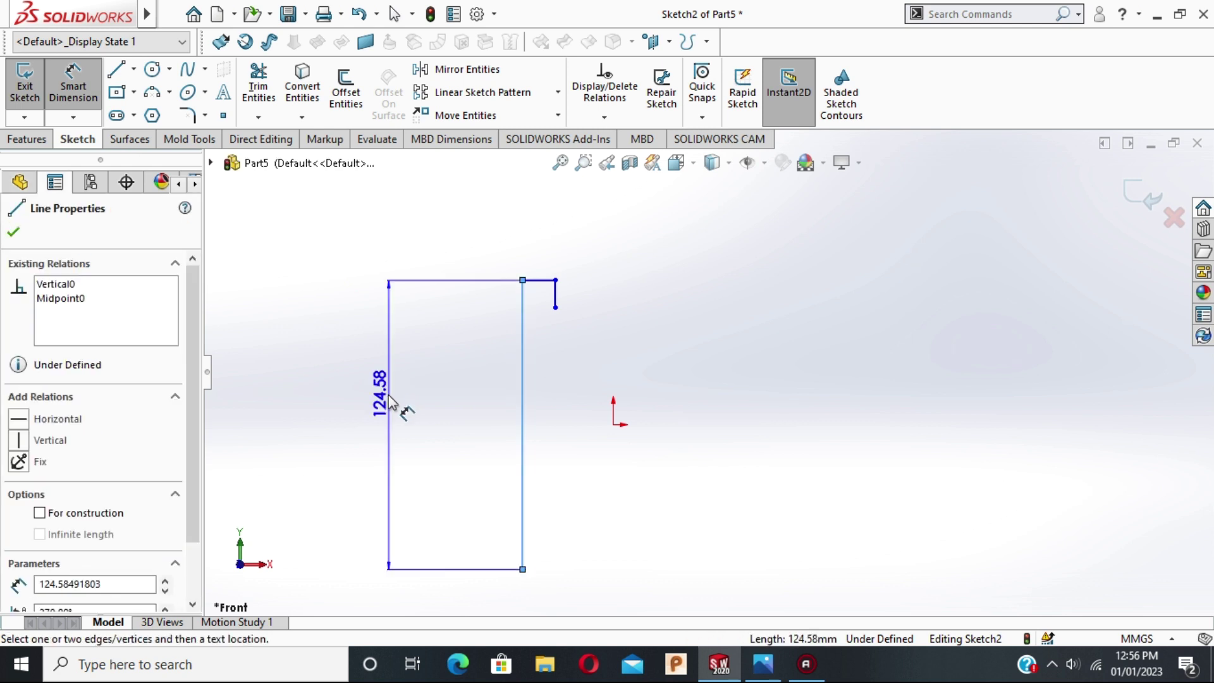
left_click(389, 400)
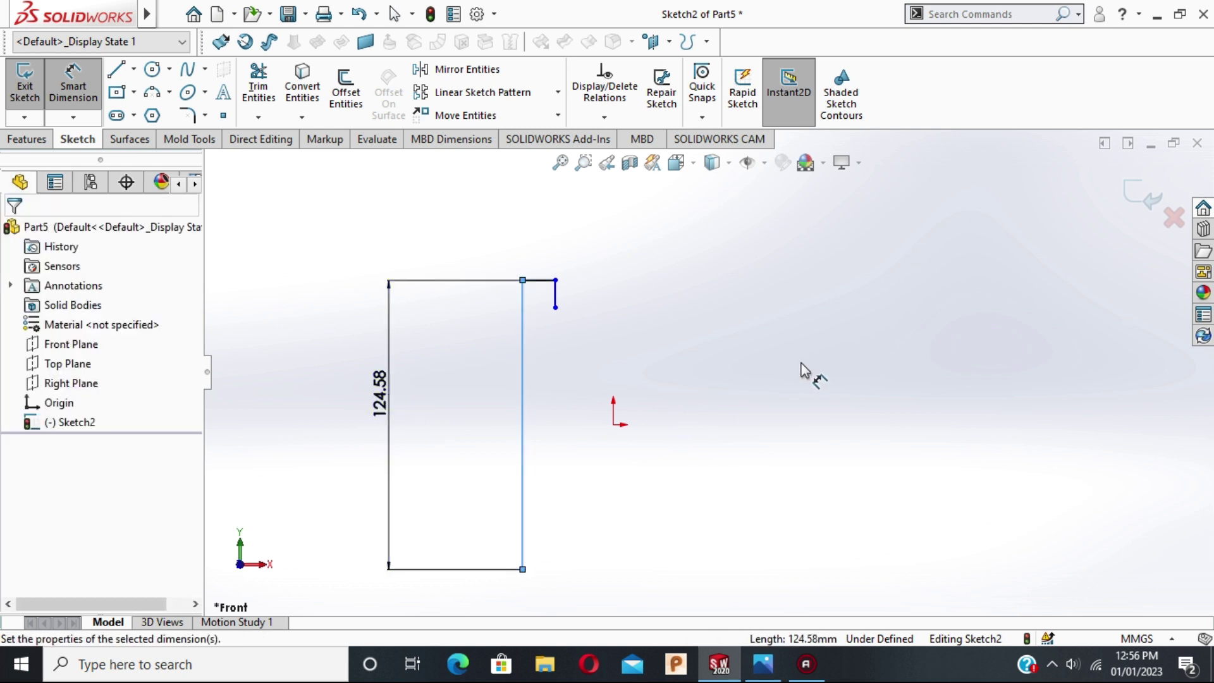
type("28")
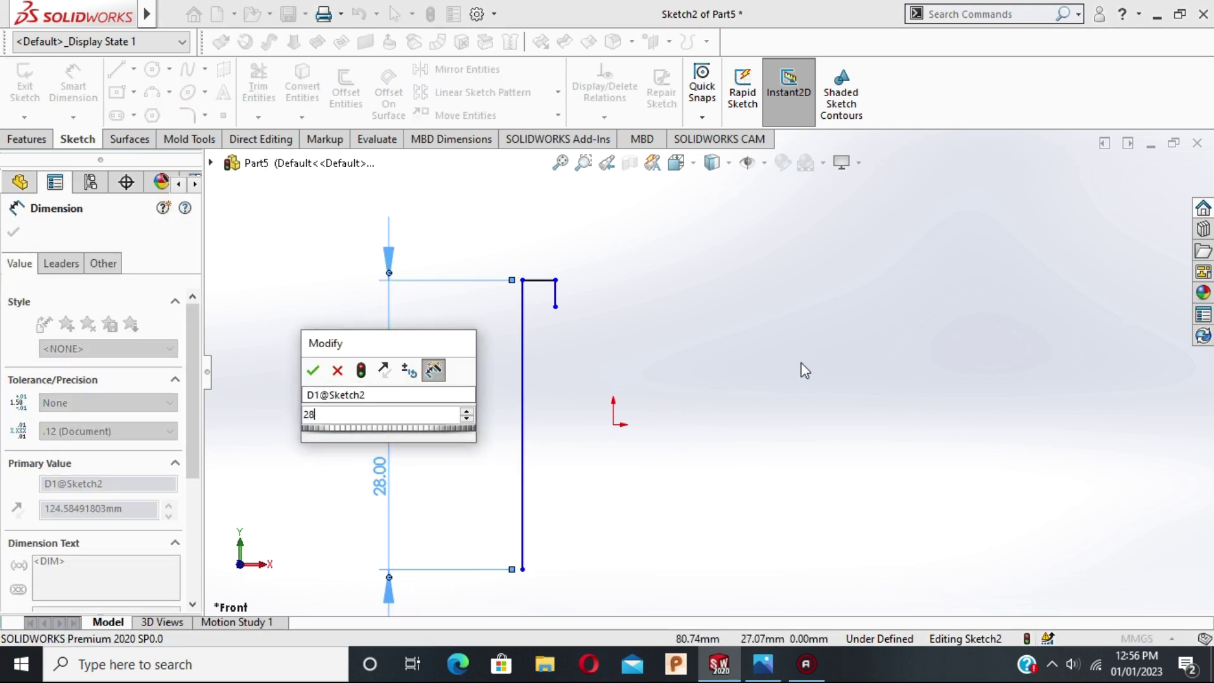
key("Return")
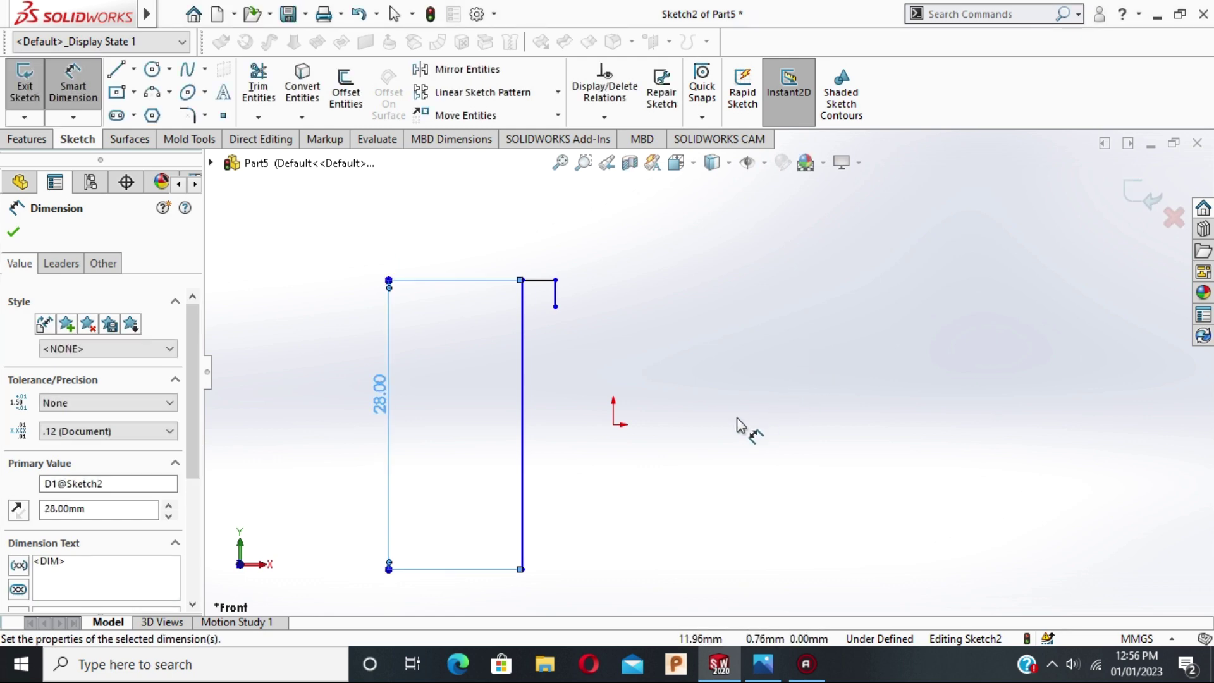
left_click(14, 233)
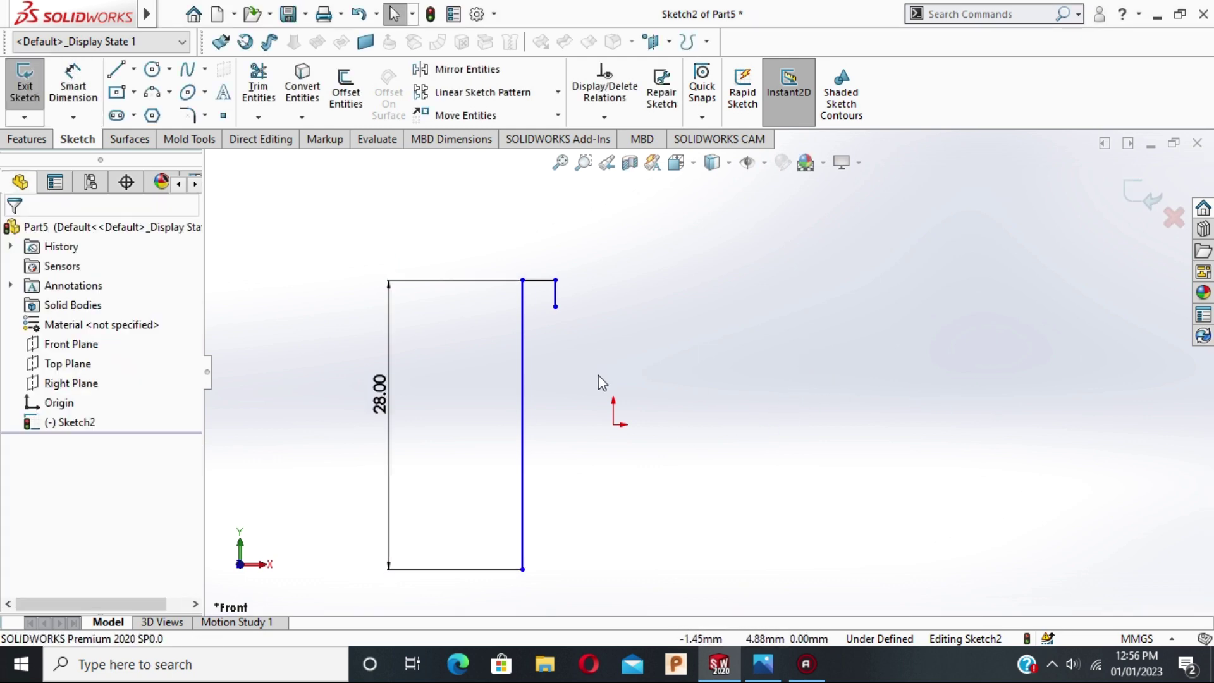
Consult the EX-05 reference image in Photos again and dimension the upper horizontal line in SOLIDWORKS to 5 mm
key("alt+Tab")
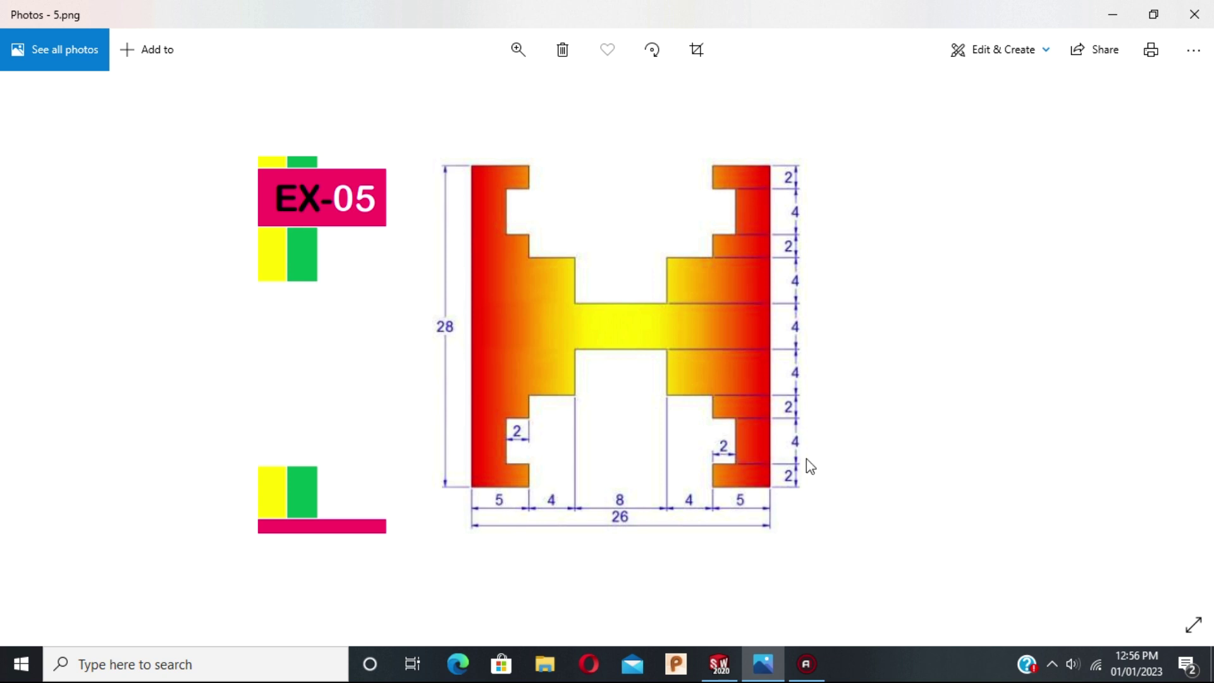
key("alt+Tab")
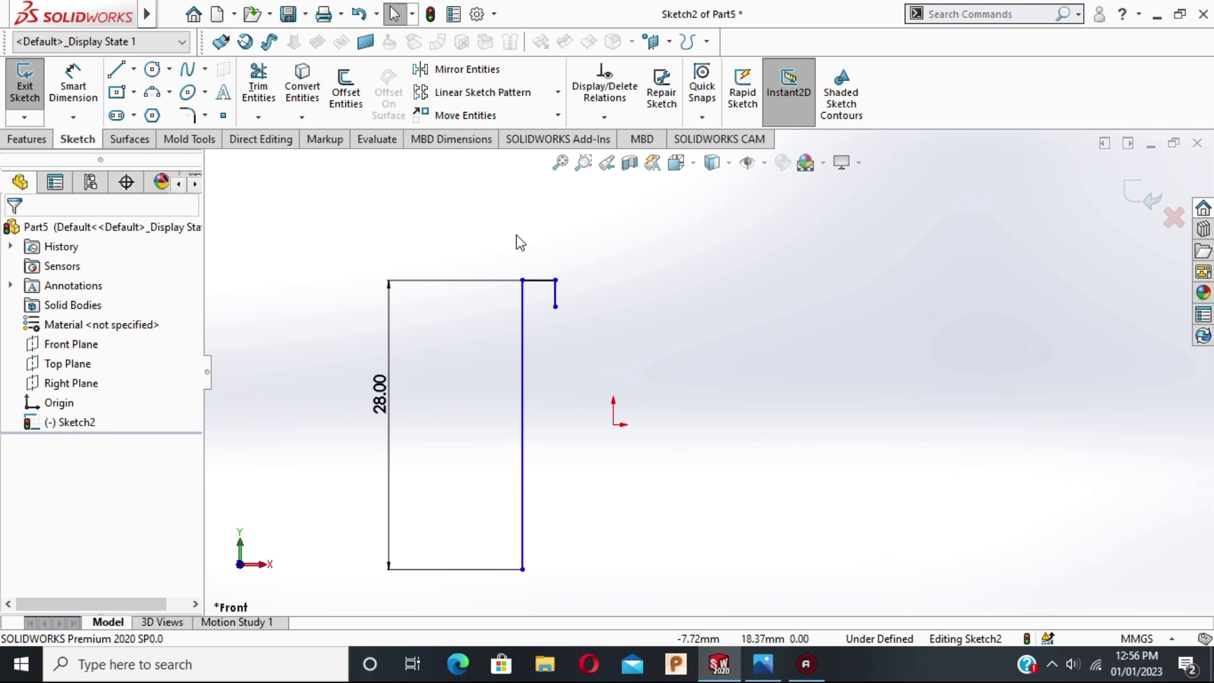
left_click(74, 86)
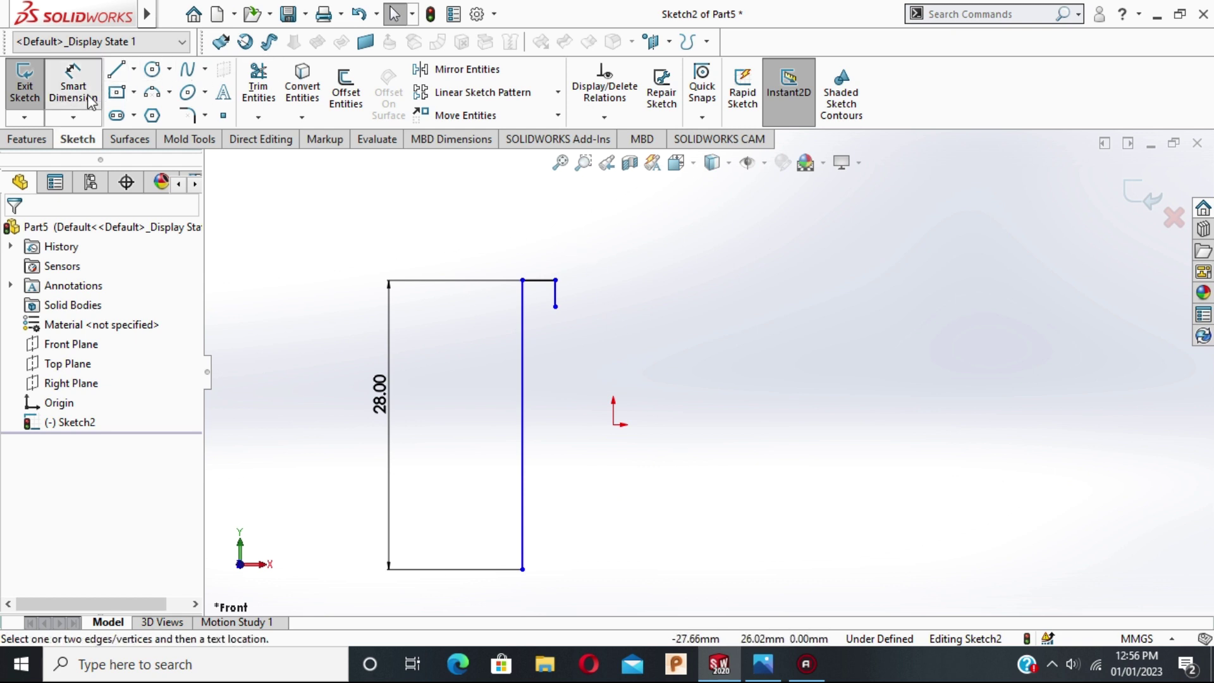
left_click(538, 280)
left_click(543, 229)
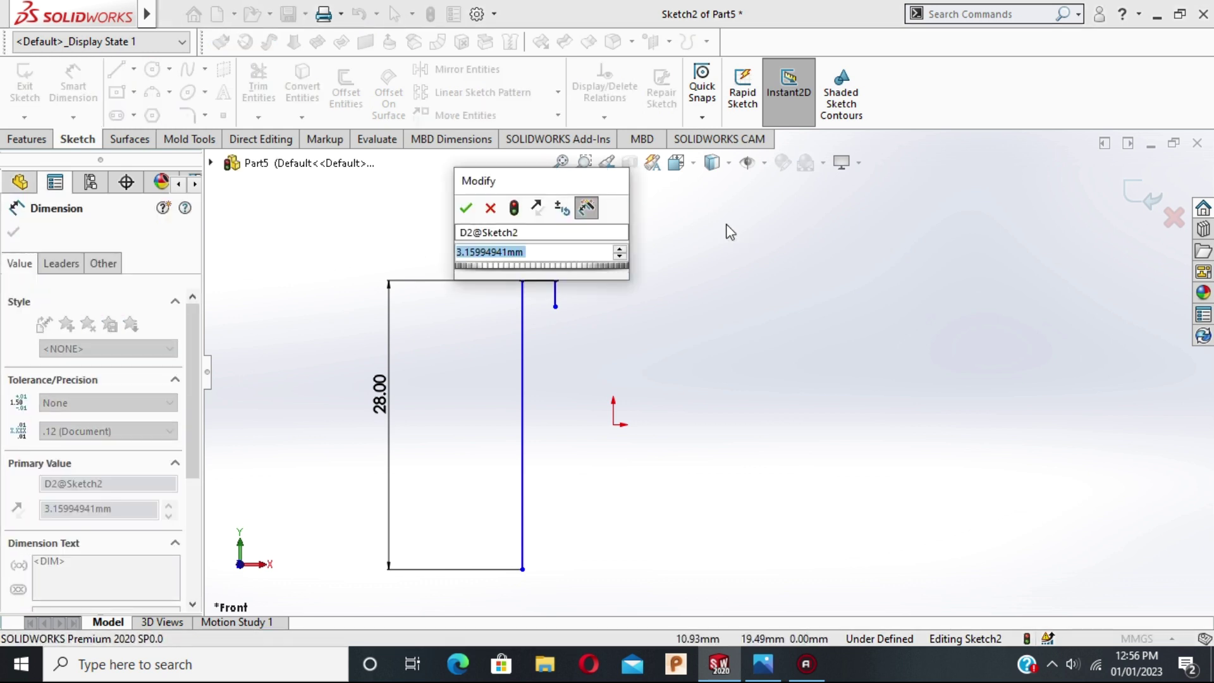
type("5")
key("Return")
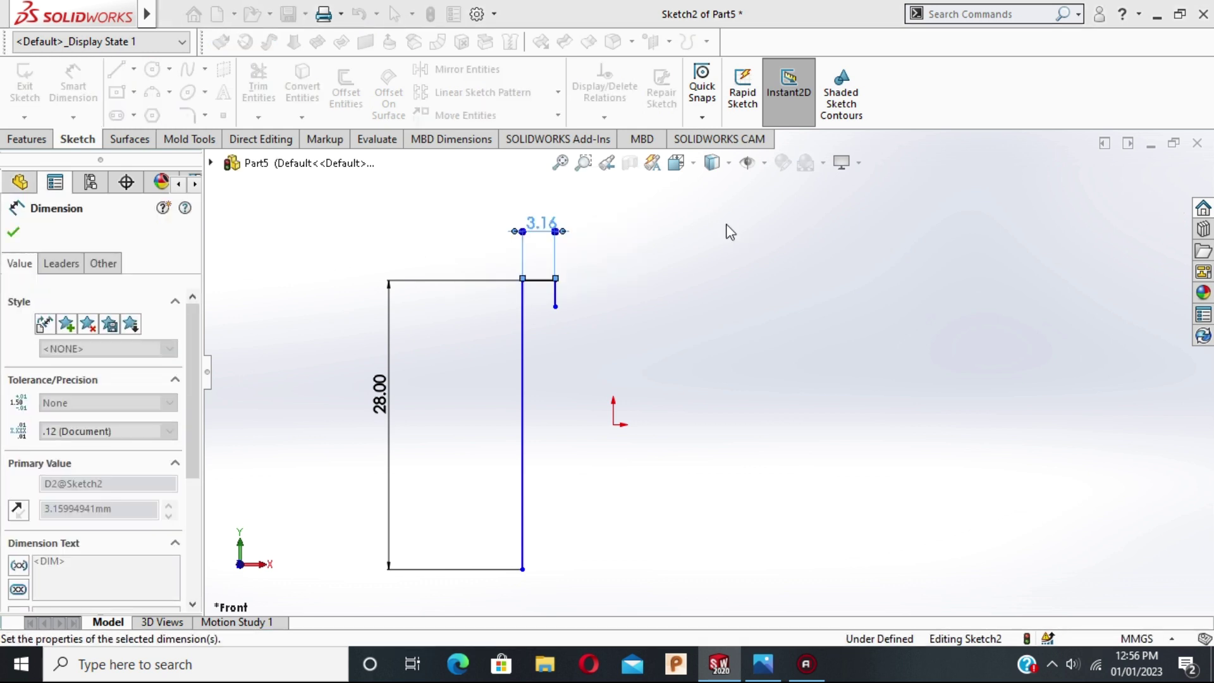
Dimension the short vertical line at the end of the 5 mm edge to 2 mm
left_click(576, 295)
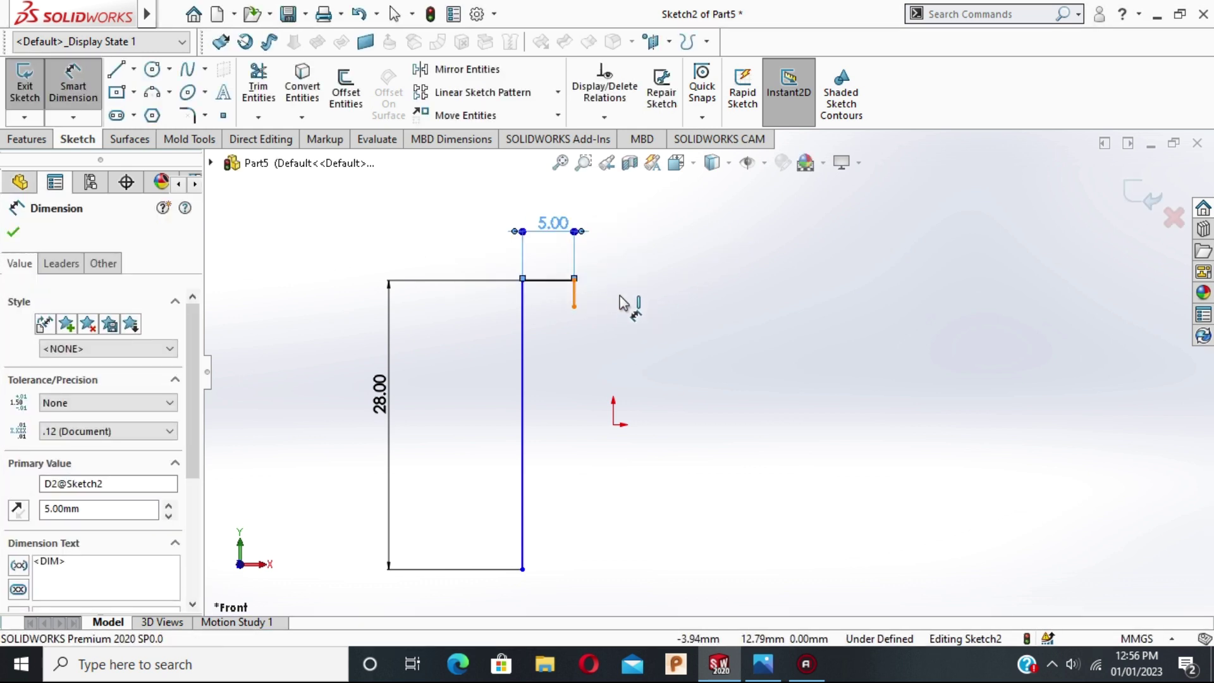
left_click(633, 301)
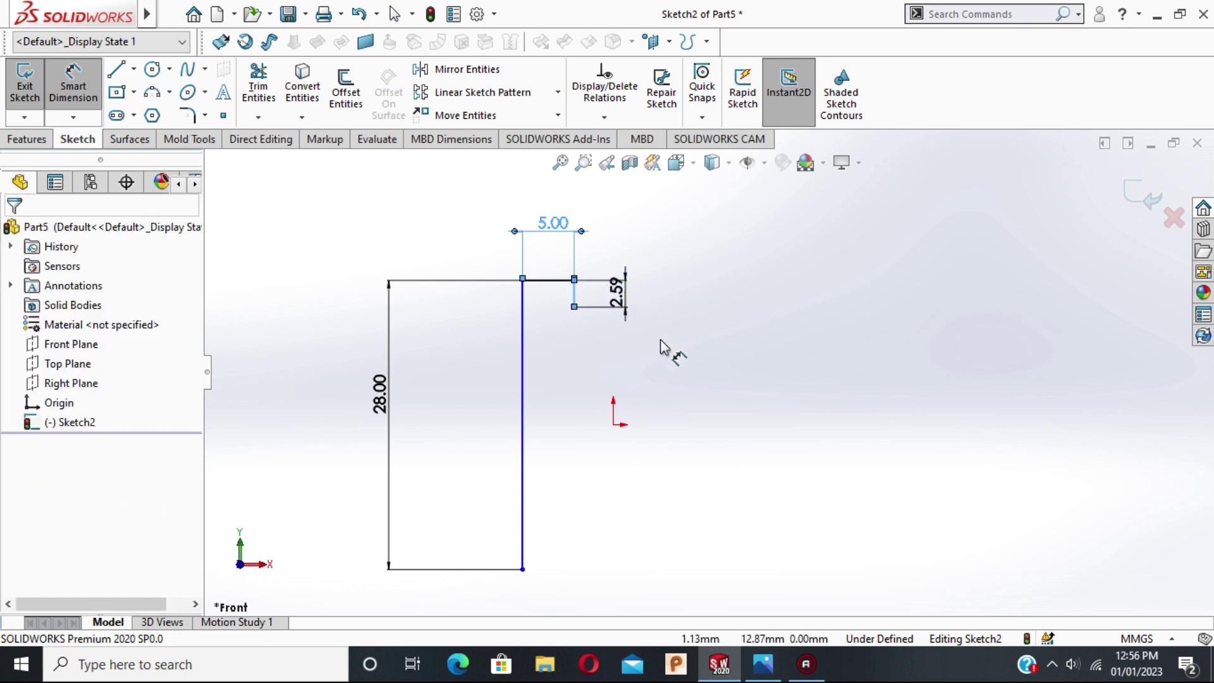
type("2")
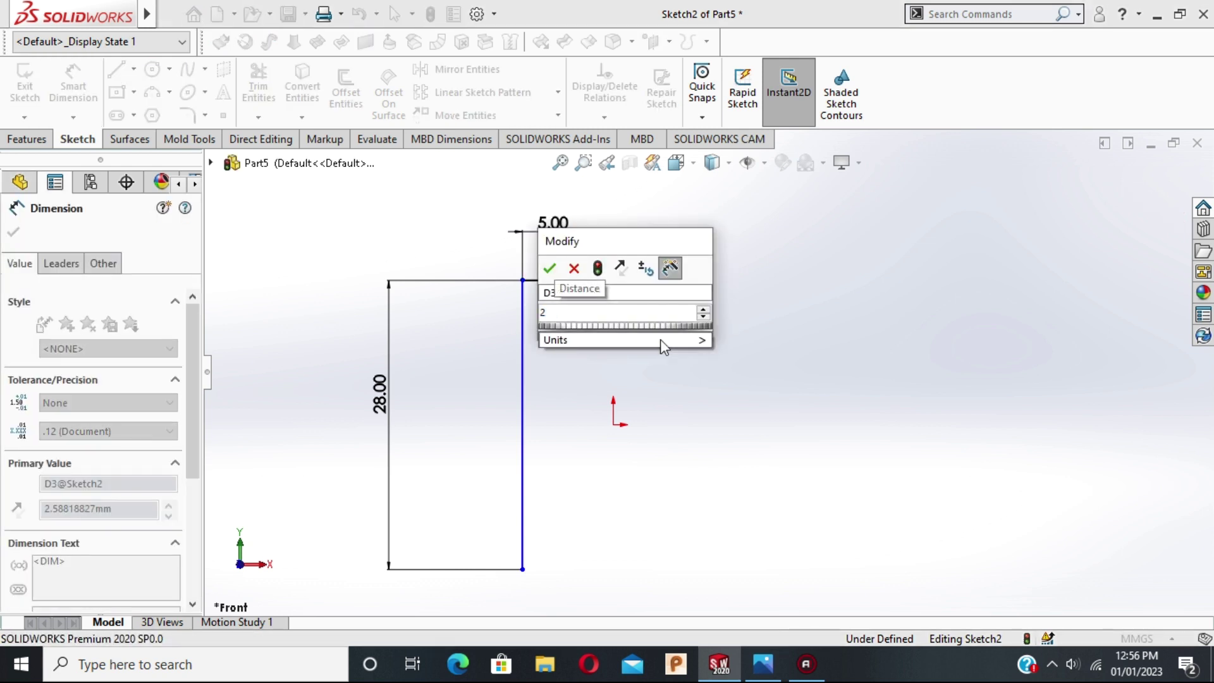
key("Return")
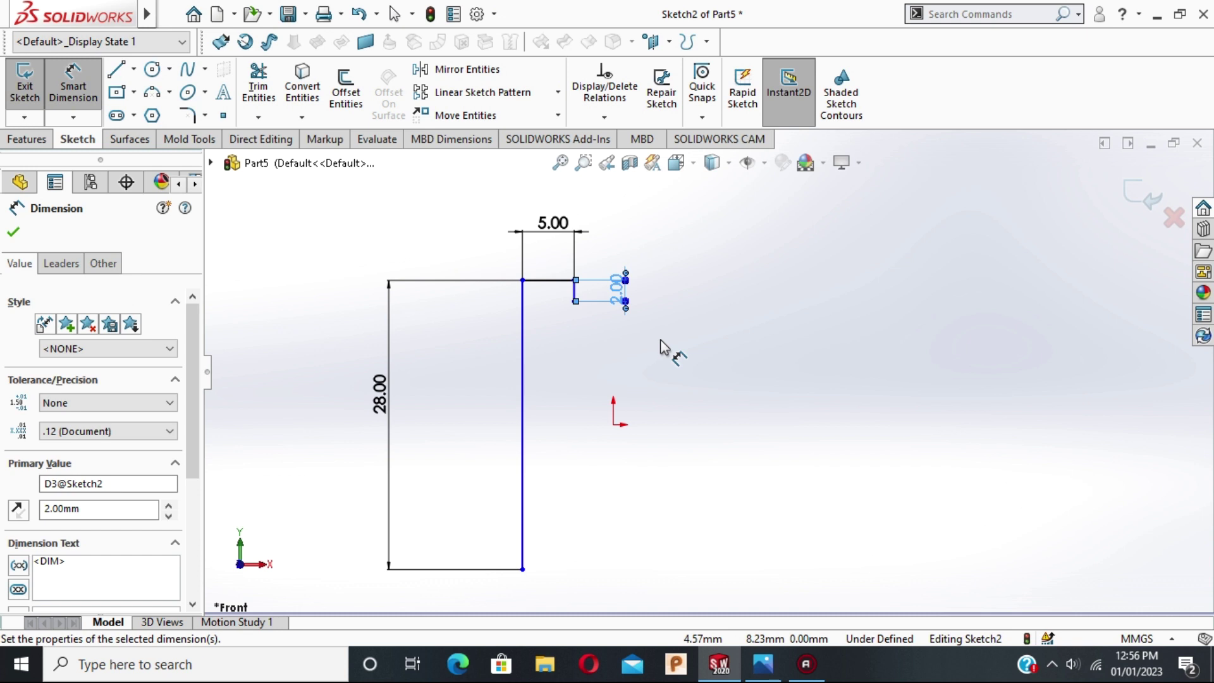
Check the notch in the Photos reference and extend the SOLIDWORKS profile with lines about 2.5 mm leftward and about 5.3 mm down
key("alt+Tab")
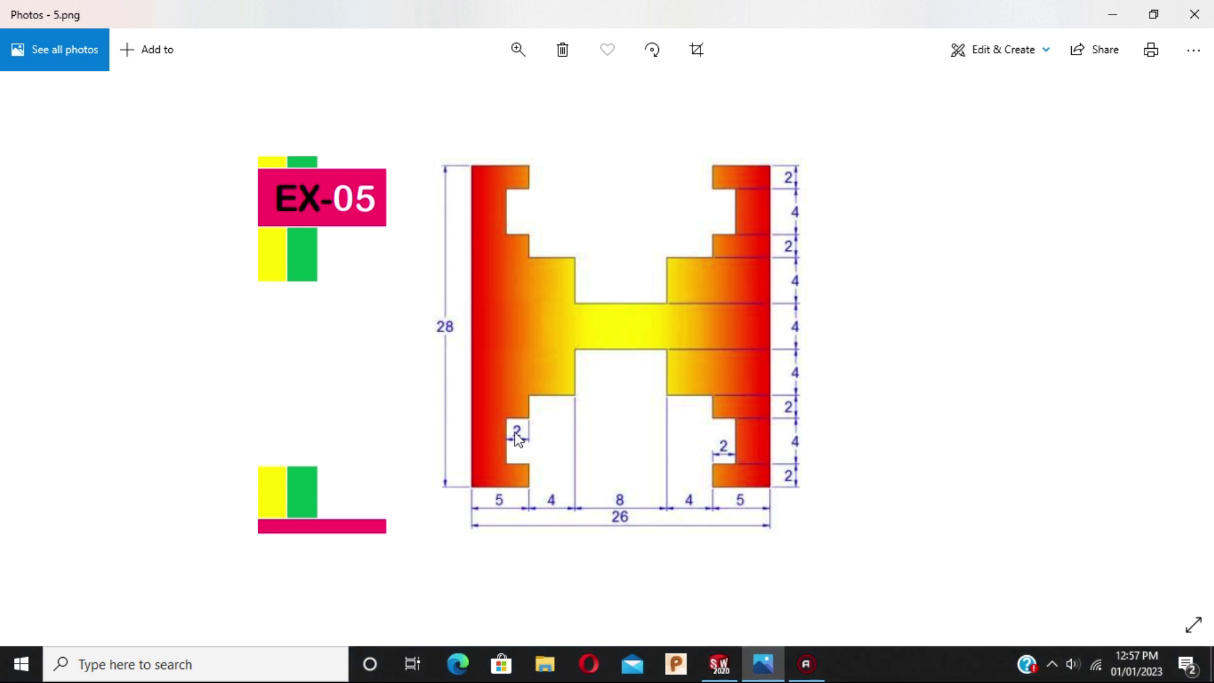
key("alt+Tab")
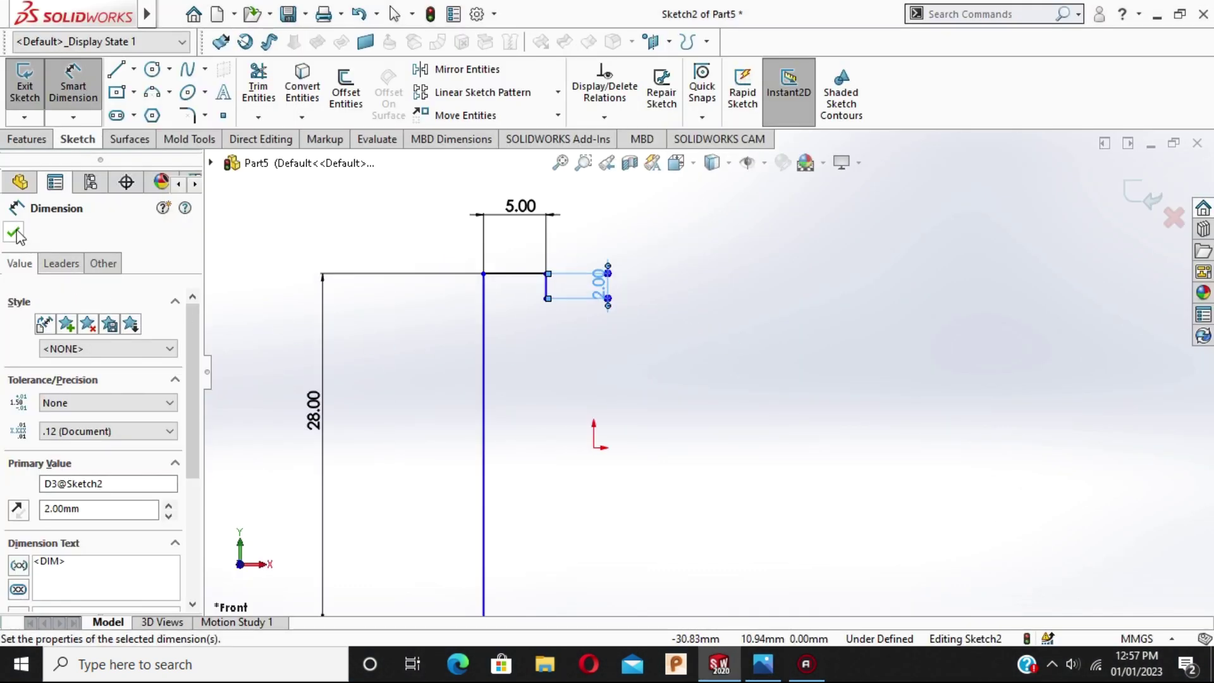
left_click(15, 233)
left_click(546, 299)
left_click(515, 299)
left_click(515, 364)
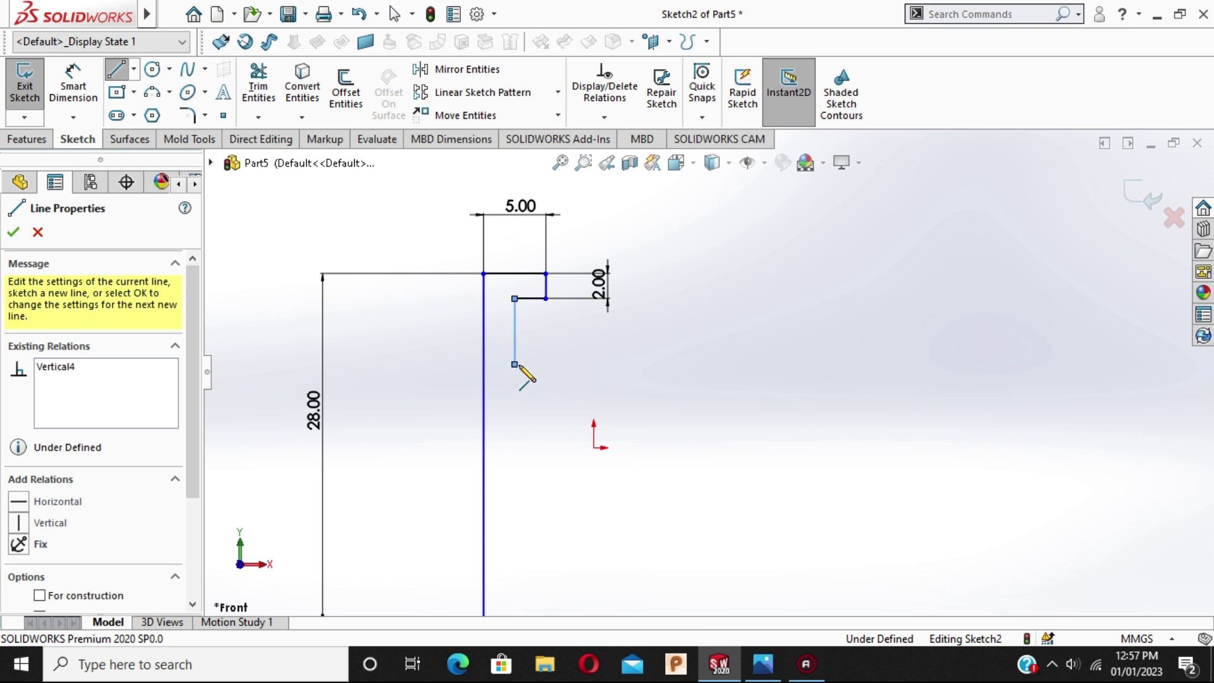
key("Escape")
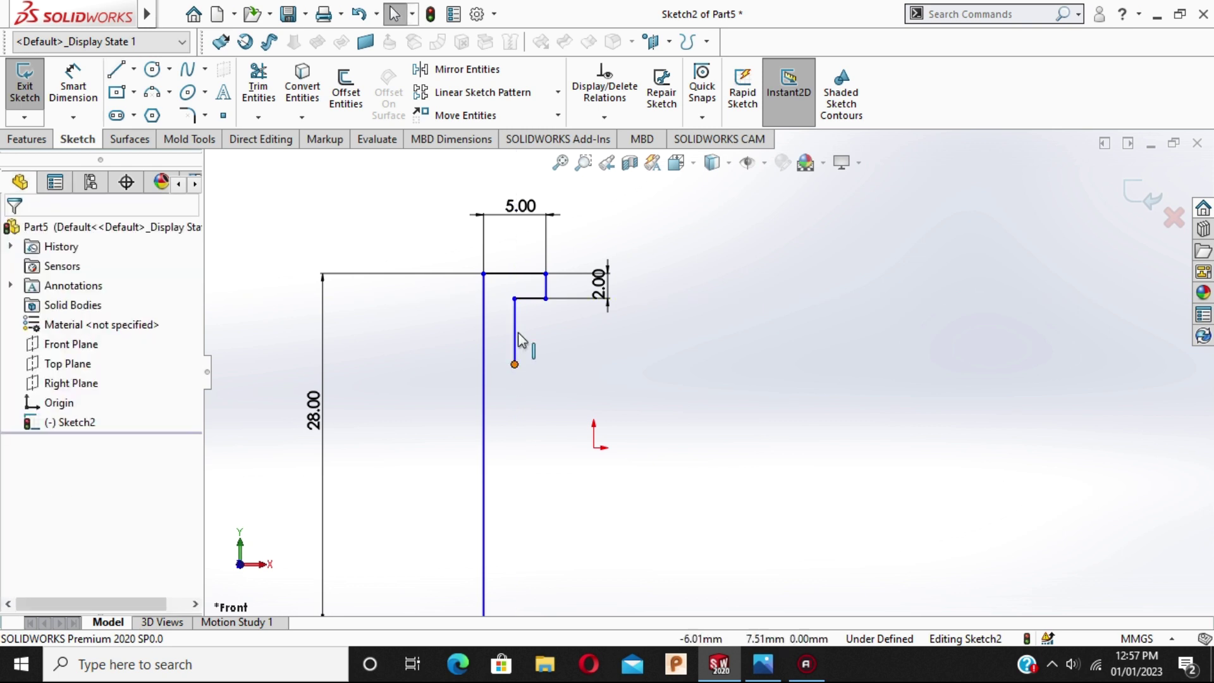
Dimension the notch's short horizontal line to 2 mm
left_click(88, 101)
left_click(536, 298)
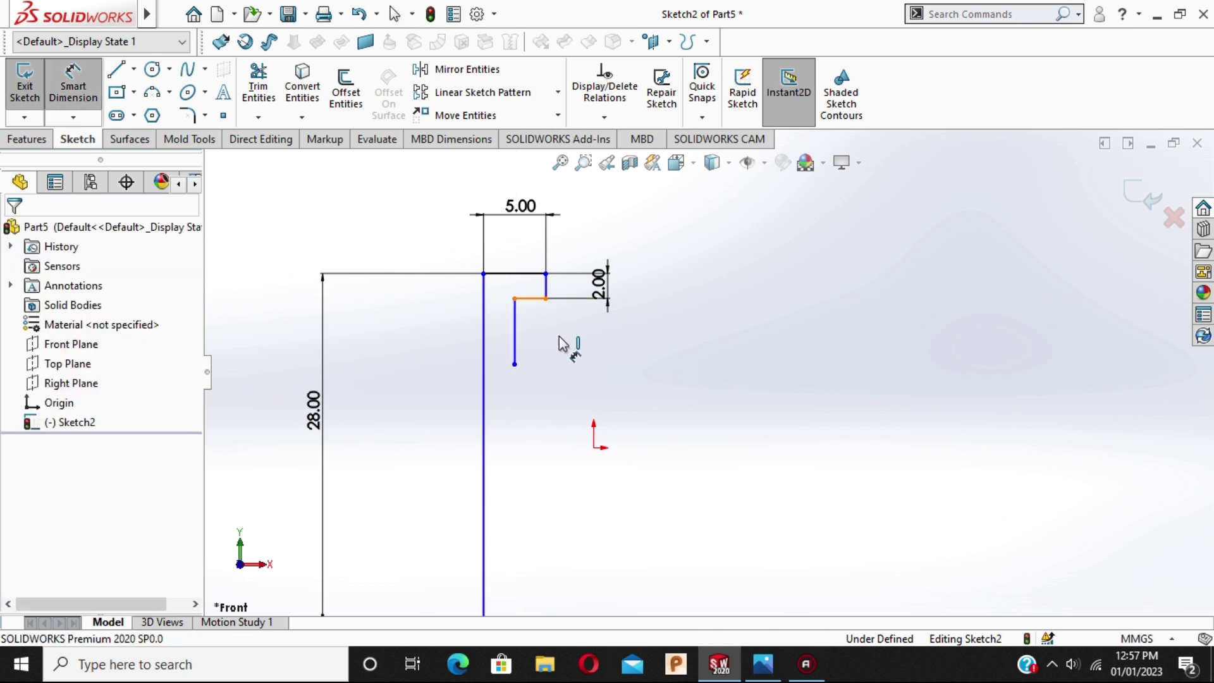
left_click(614, 348)
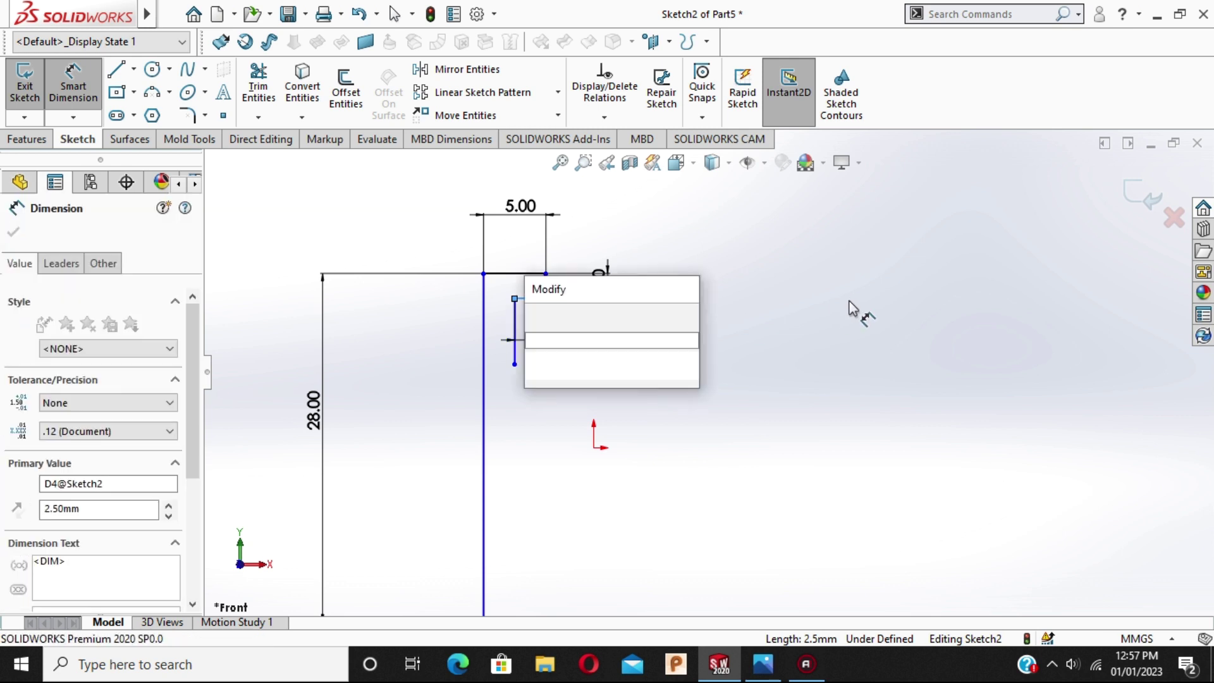
type("2")
key("Return")
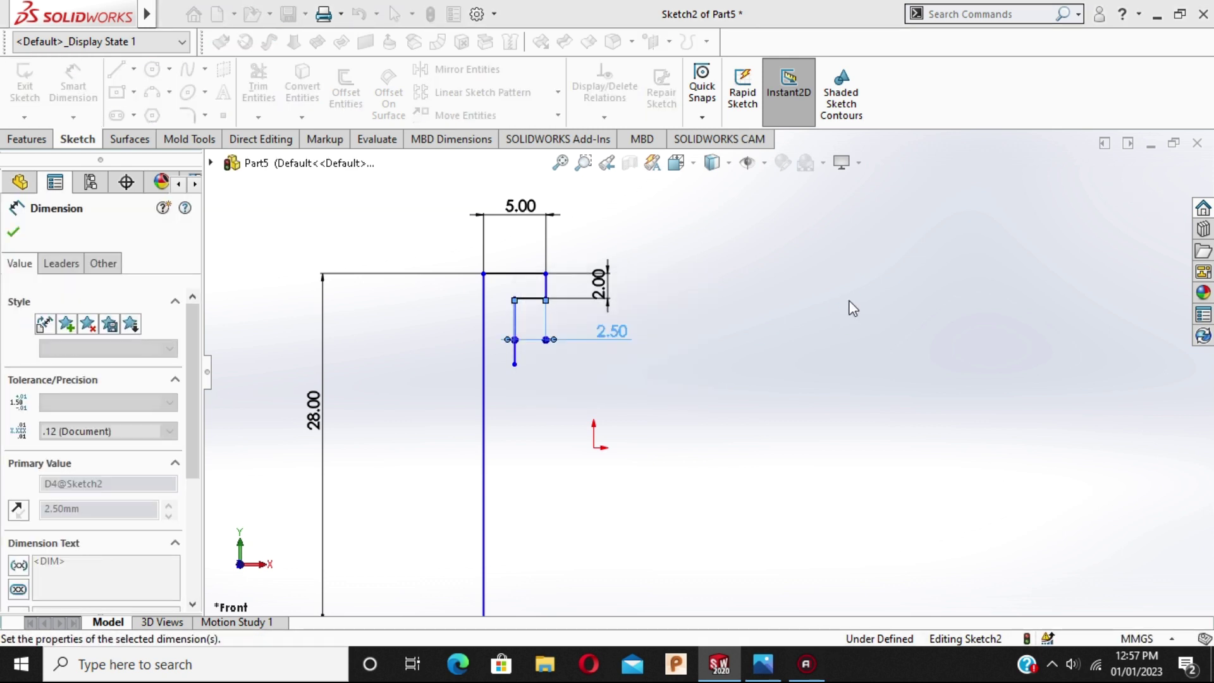
Dimension the notch's vertical line to 4 mm and check the EX-05 reference image in Photos for the following edges
left_click(518, 317)
left_click(427, 340)
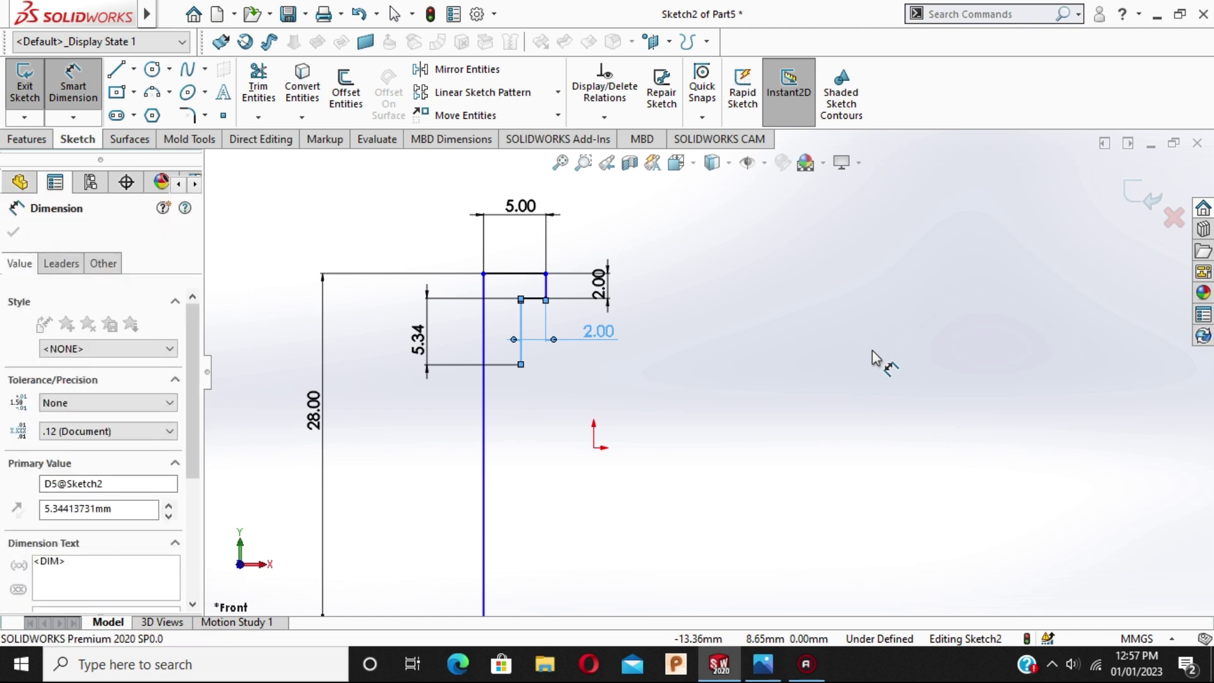
type("4")
key("Return")
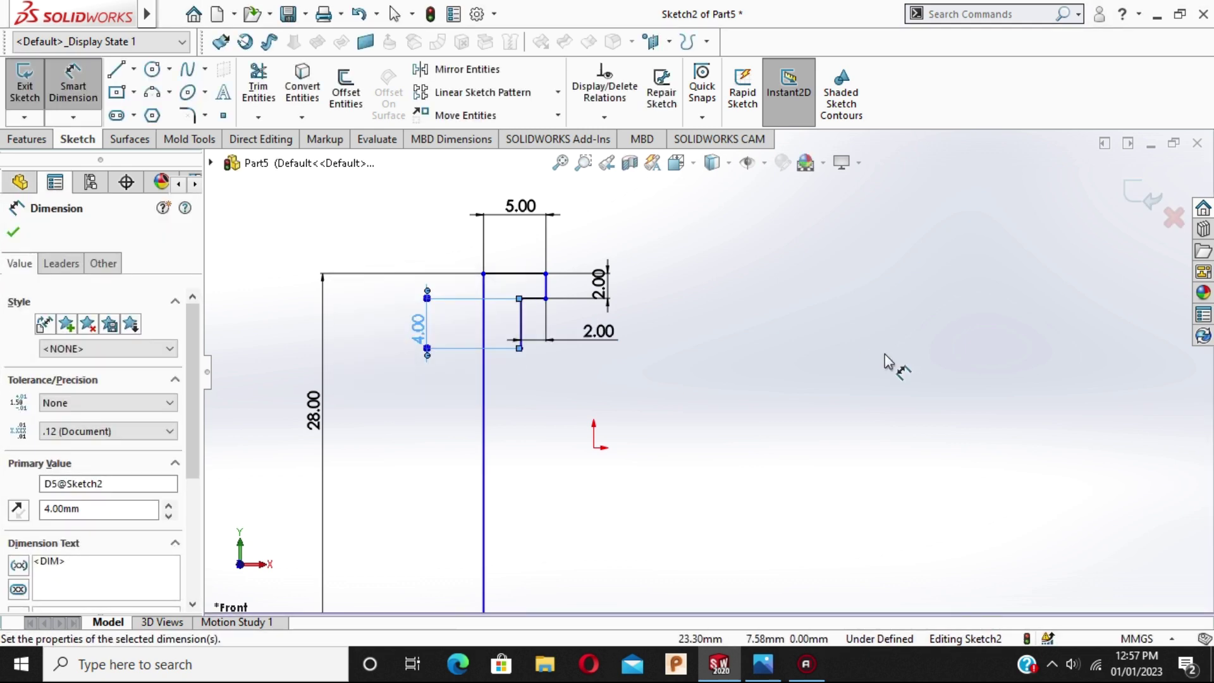
key("alt+Tab")
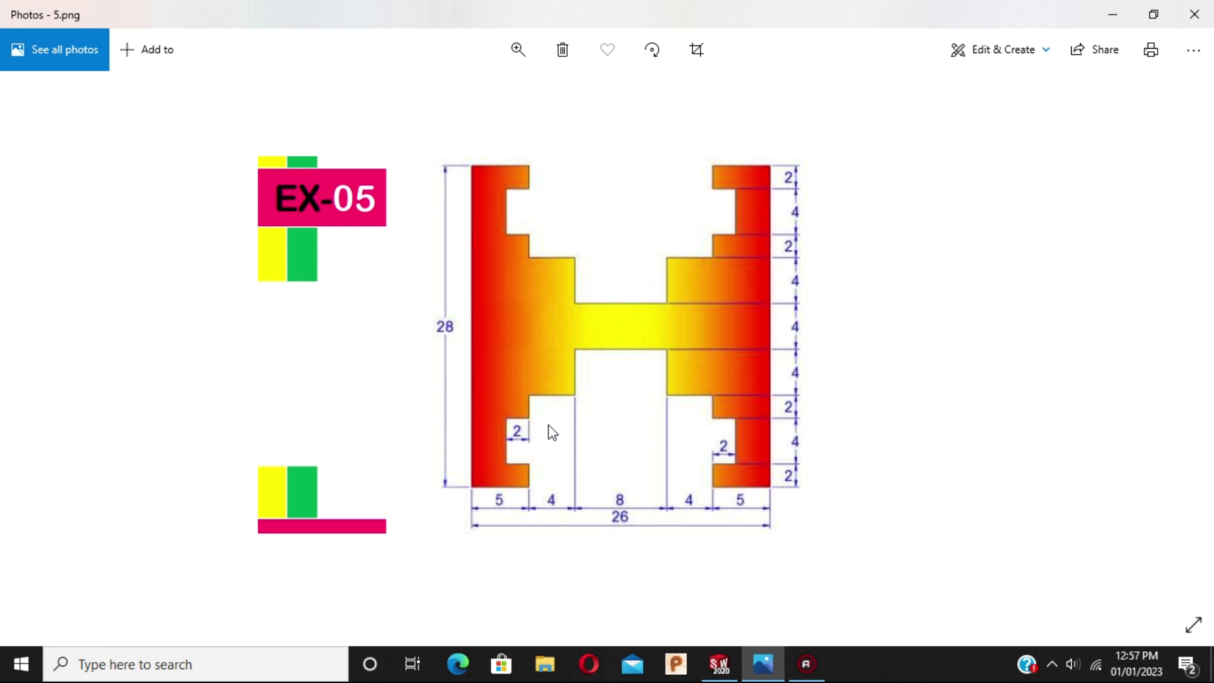
key("alt+Tab")
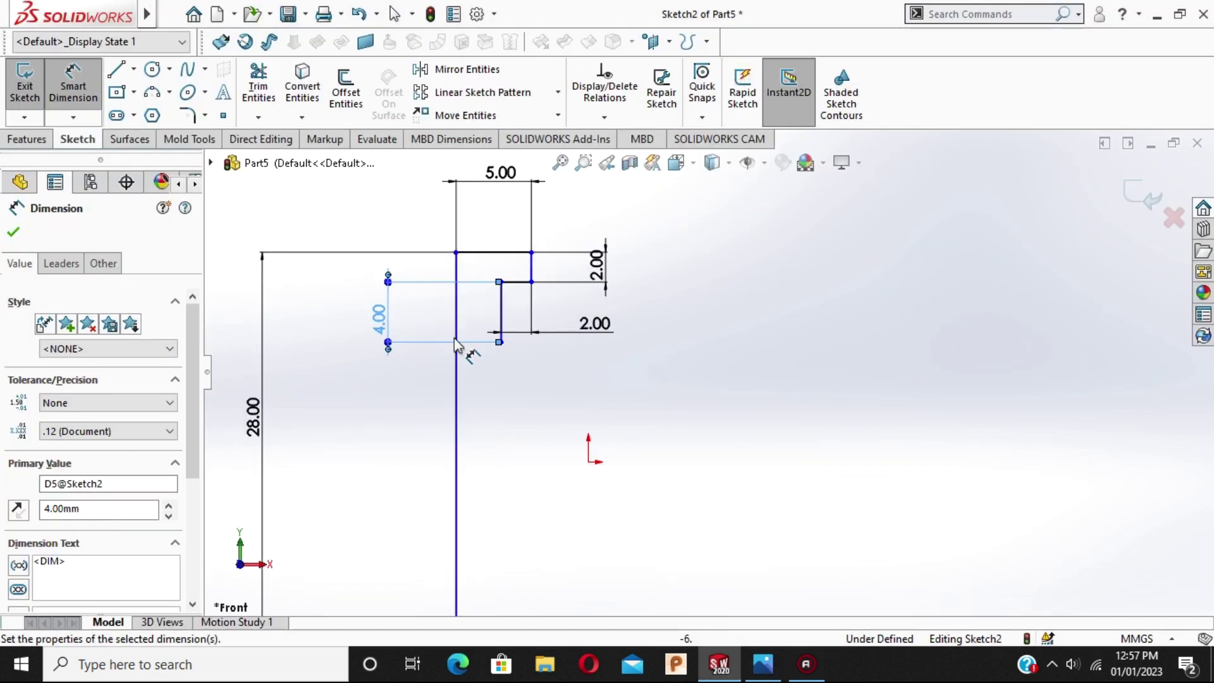
left_click(12, 233)
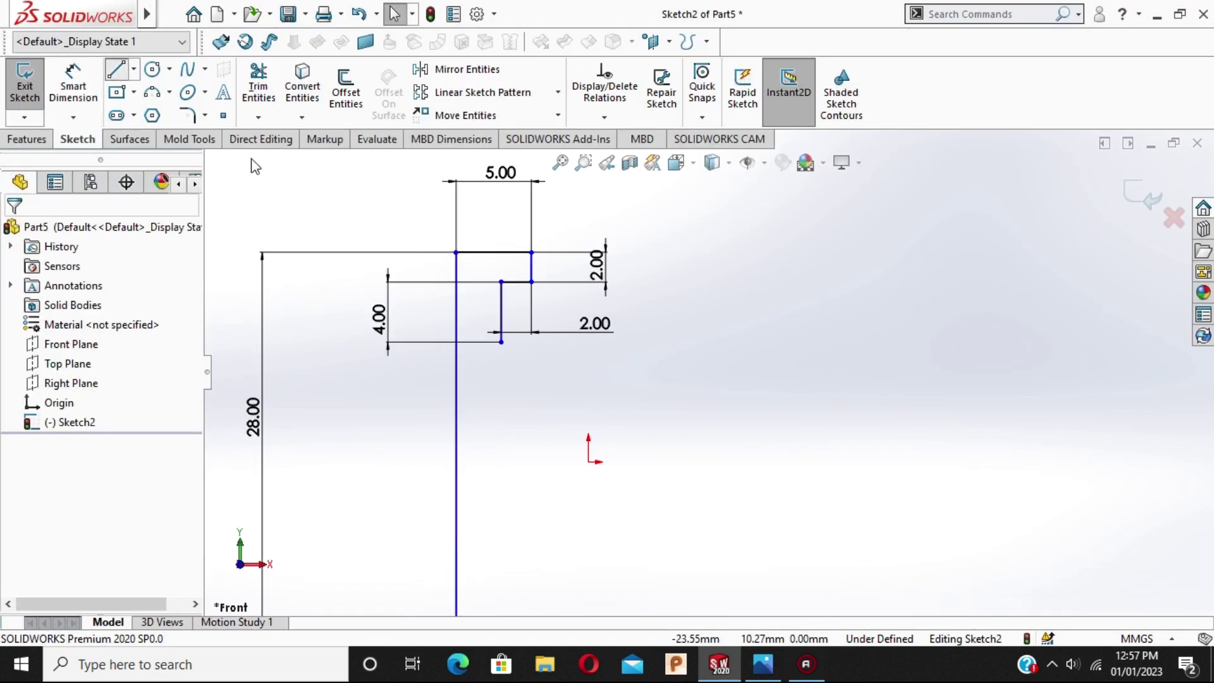
Extend the profile from the notch's lower end with lines about 2.75 mm rightward and about 2.94 mm down
left_click(502, 342)
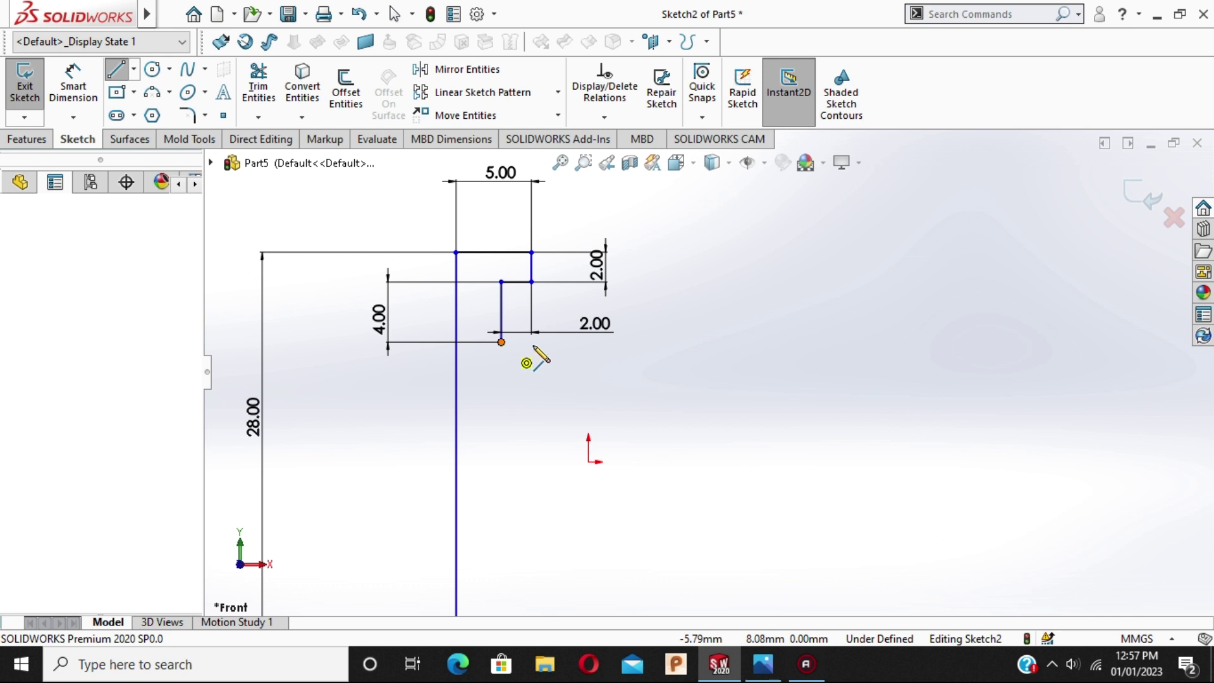
left_click(543, 342)
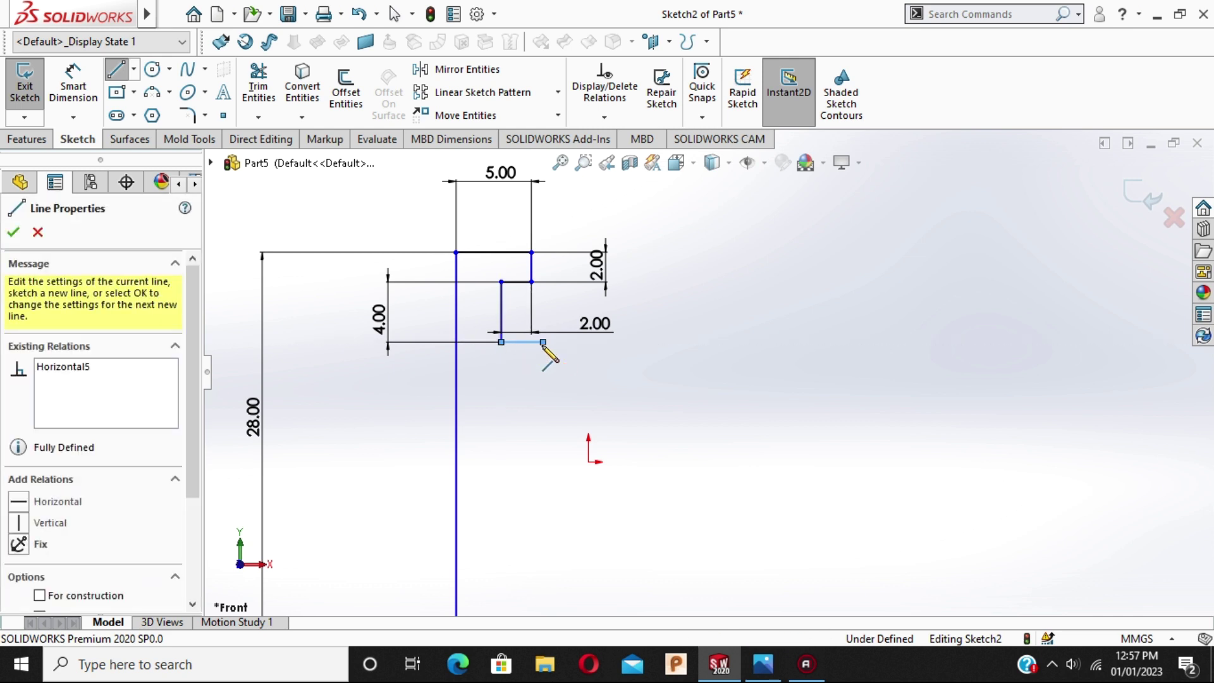
left_click(543, 386)
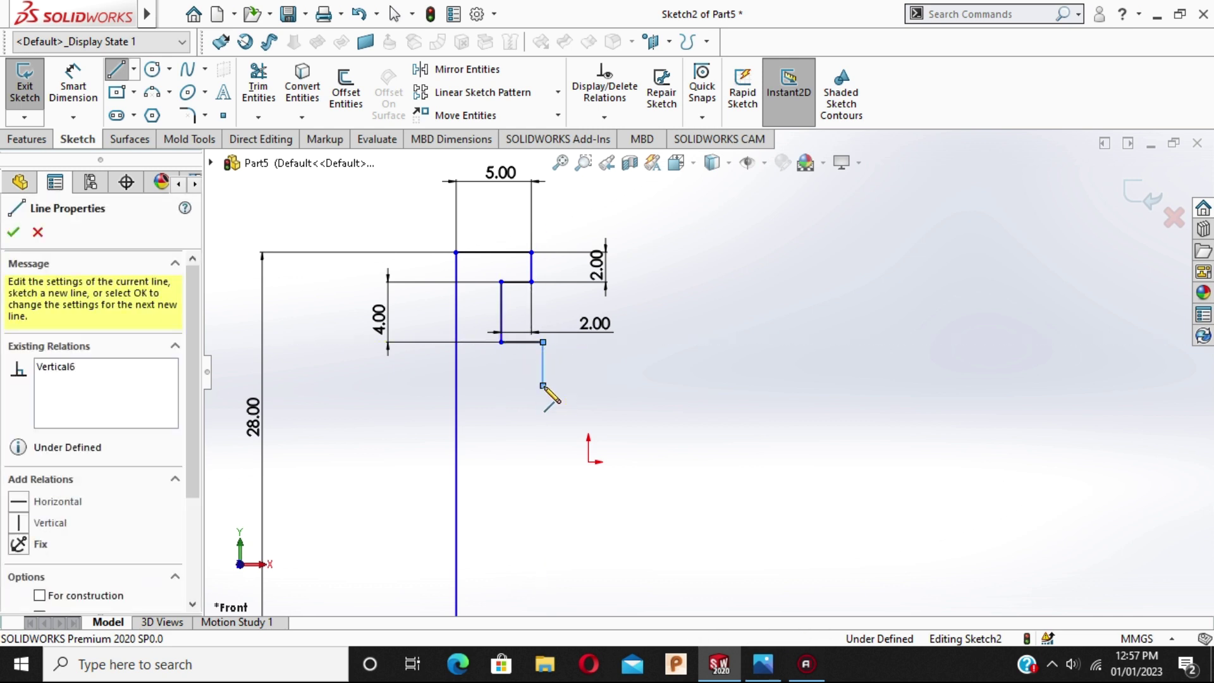
key("Escape")
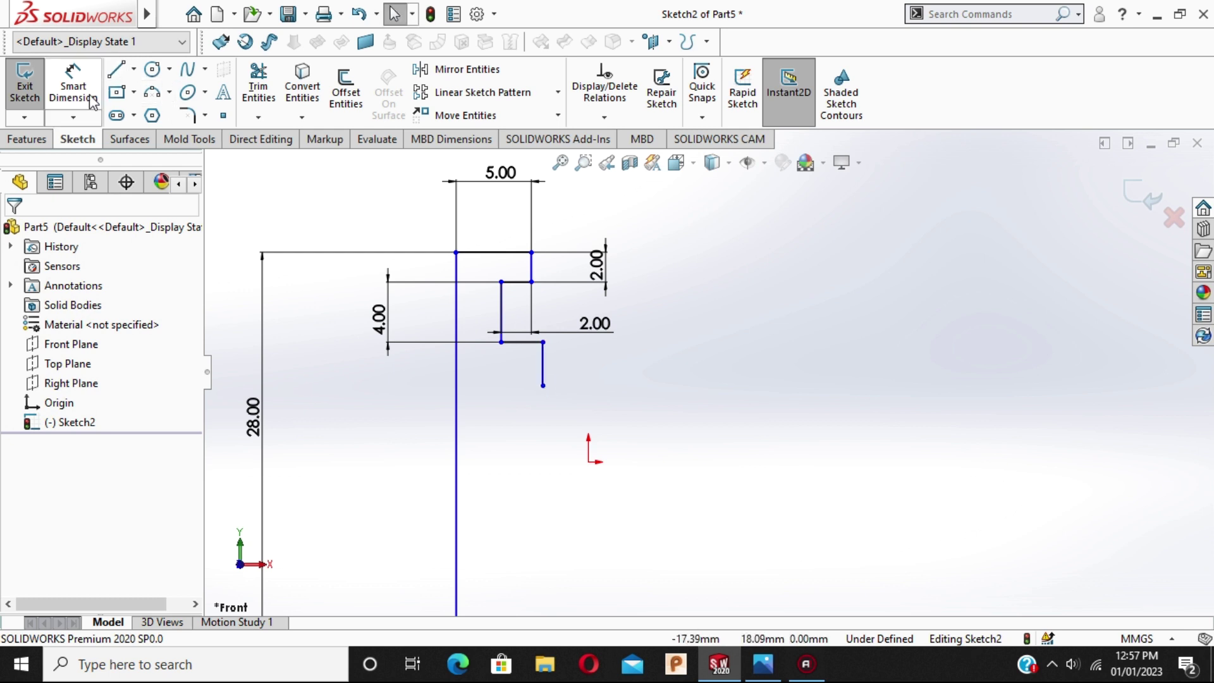
Dimension the horizontal line at the notch's lower edge to 2 mm
left_click(91, 99)
left_click(529, 344)
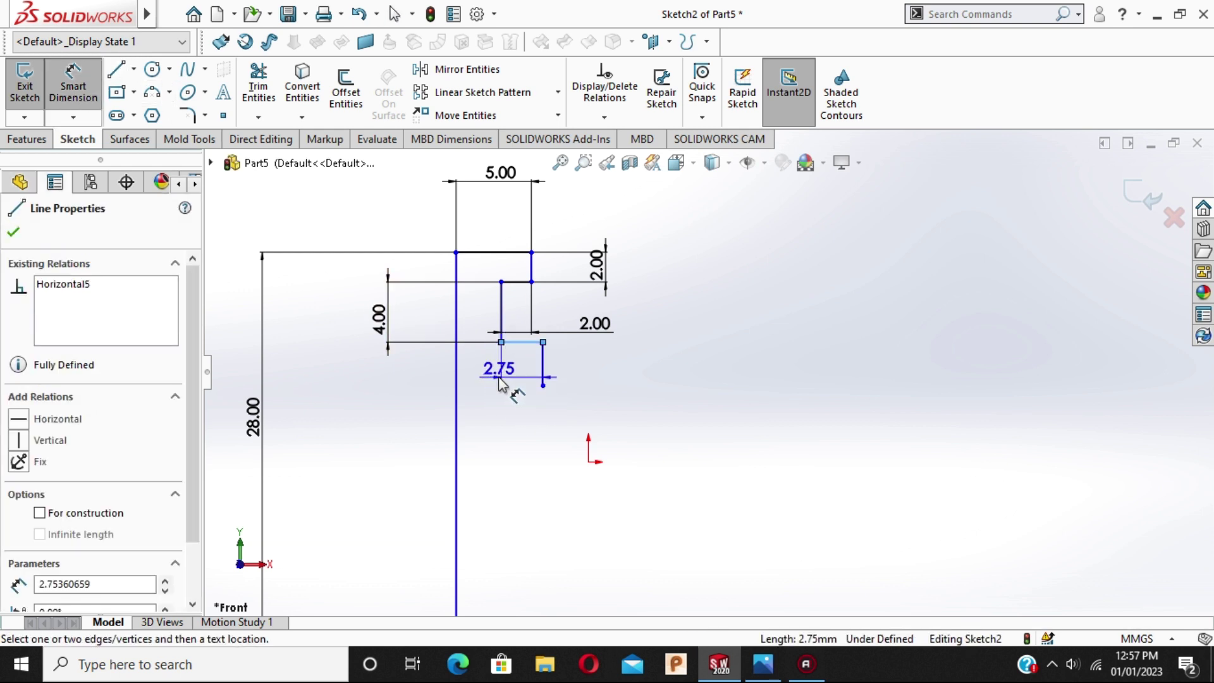
left_click(501, 396)
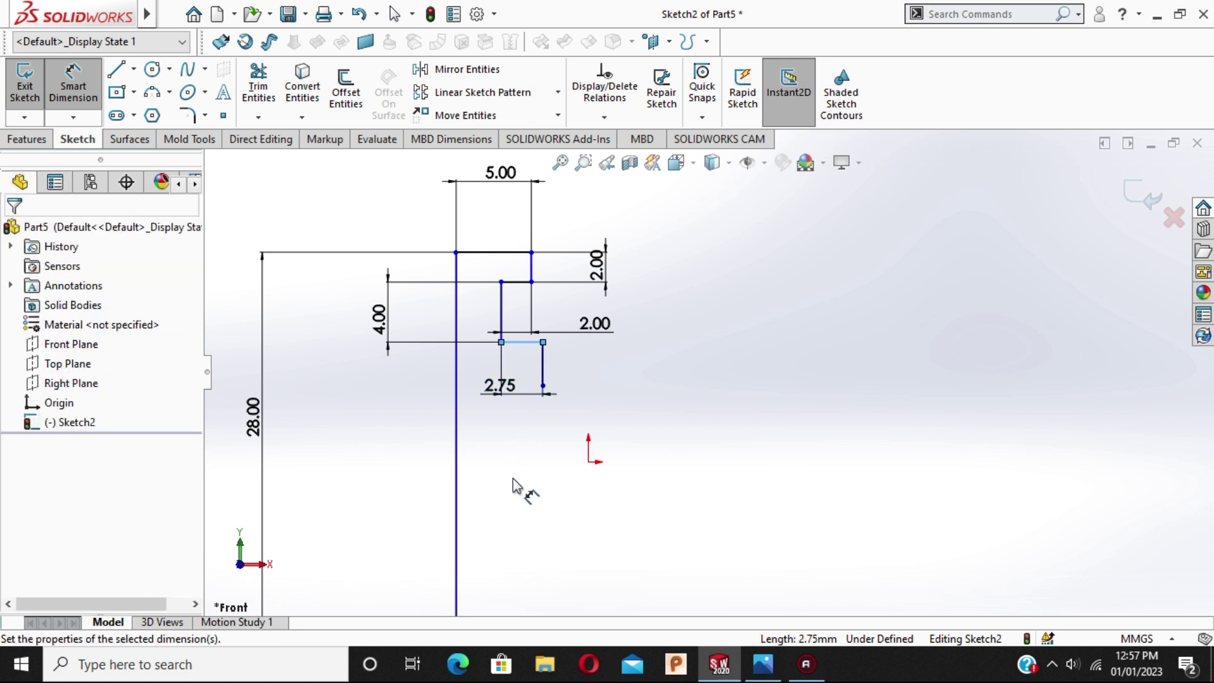
type("2")
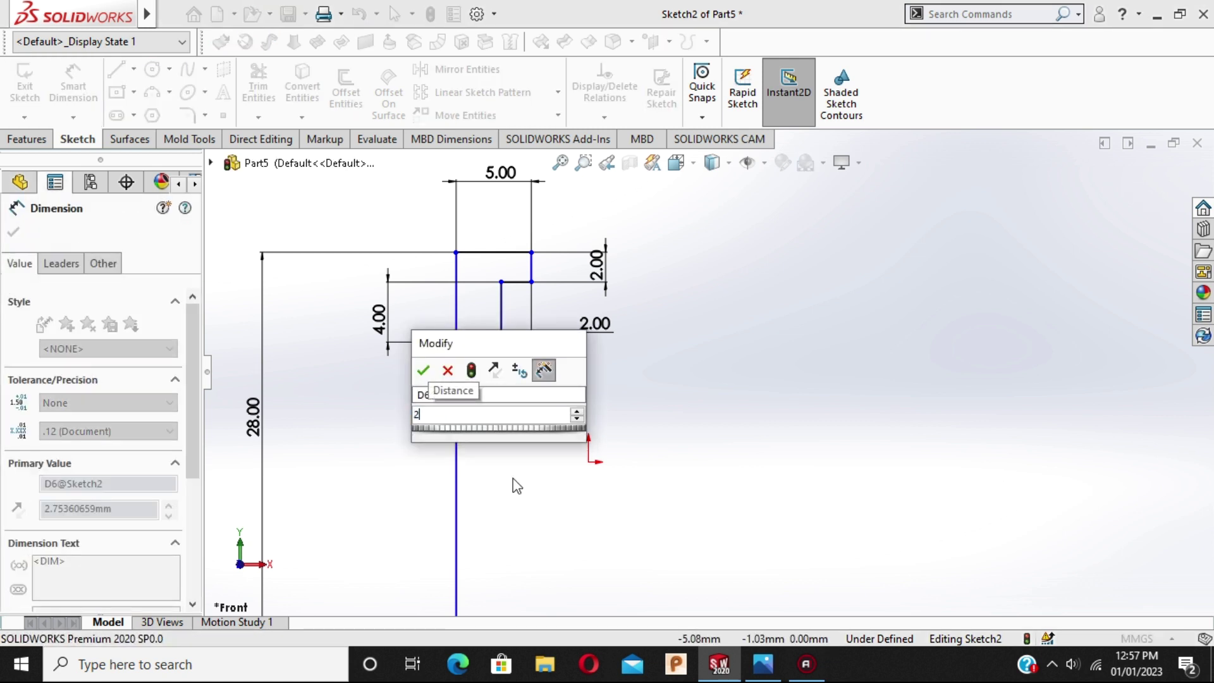
key("Return")
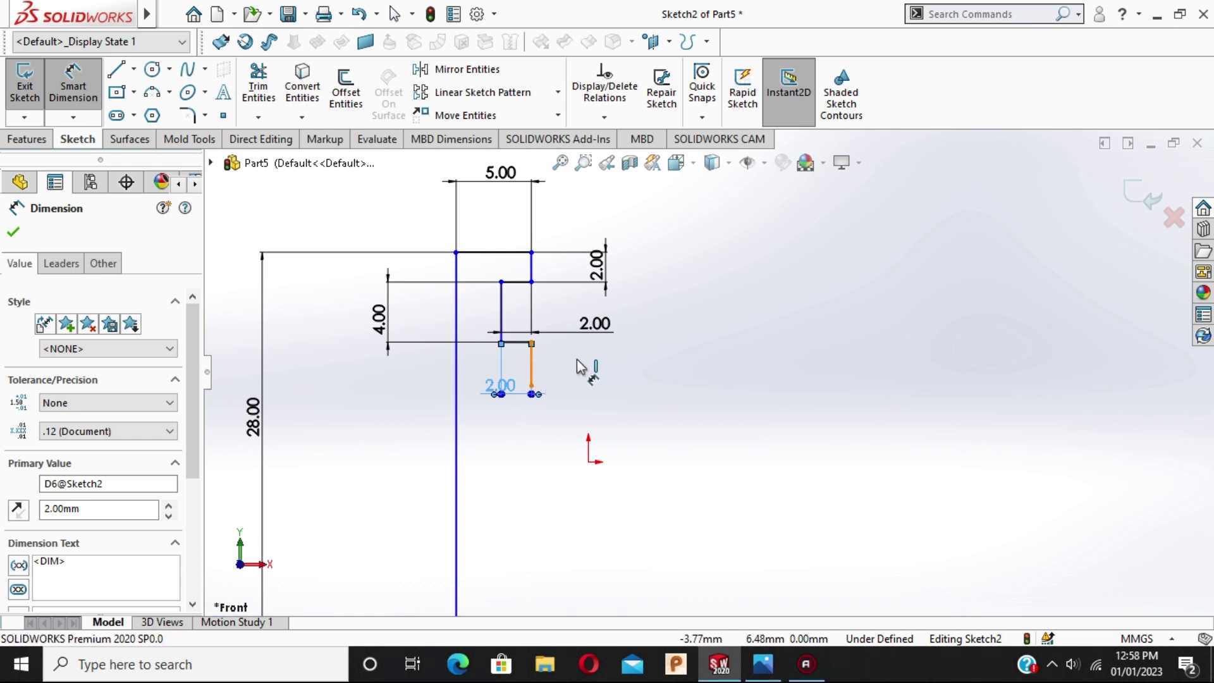
Dimension the short vertical line below the notch to 2 mm and check the following edges in the Photos reference image
left_click(532, 370)
left_click(403, 383)
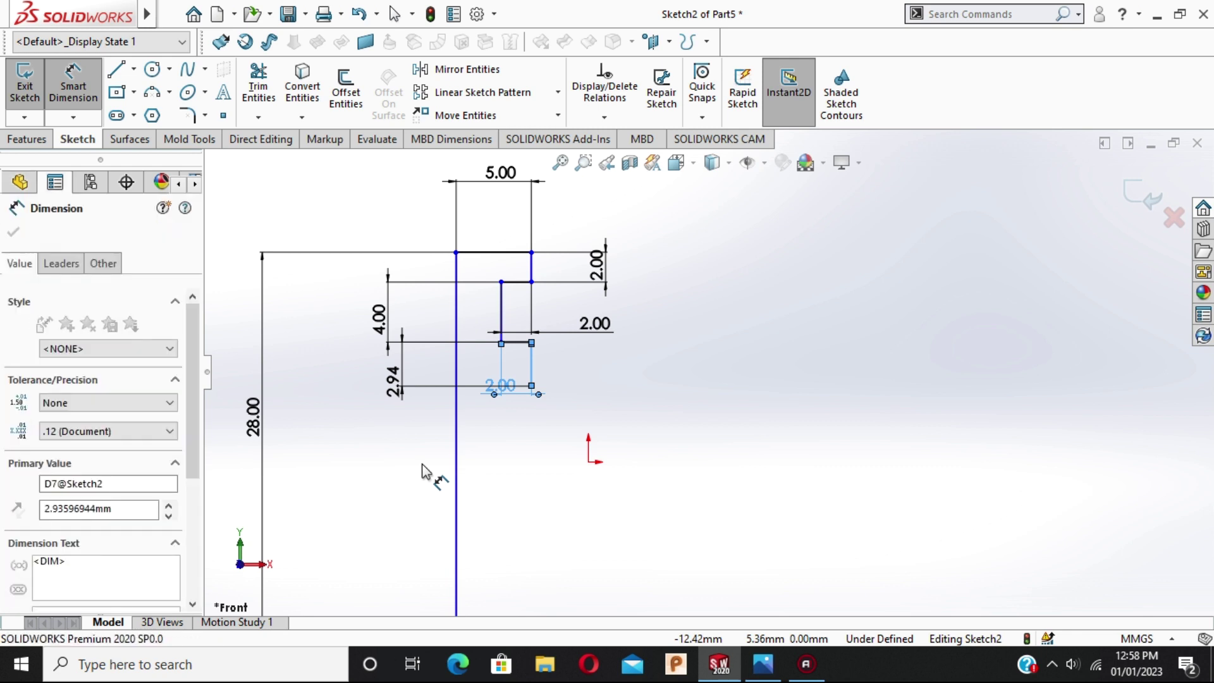
type("2")
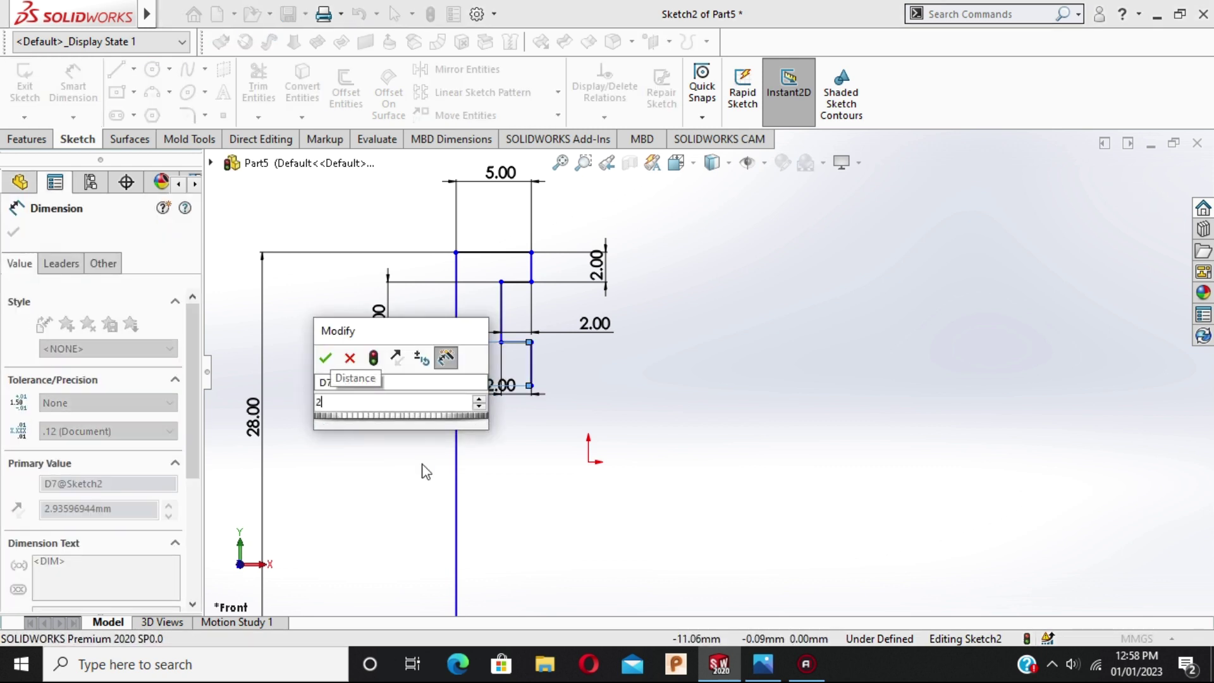
key("Return")
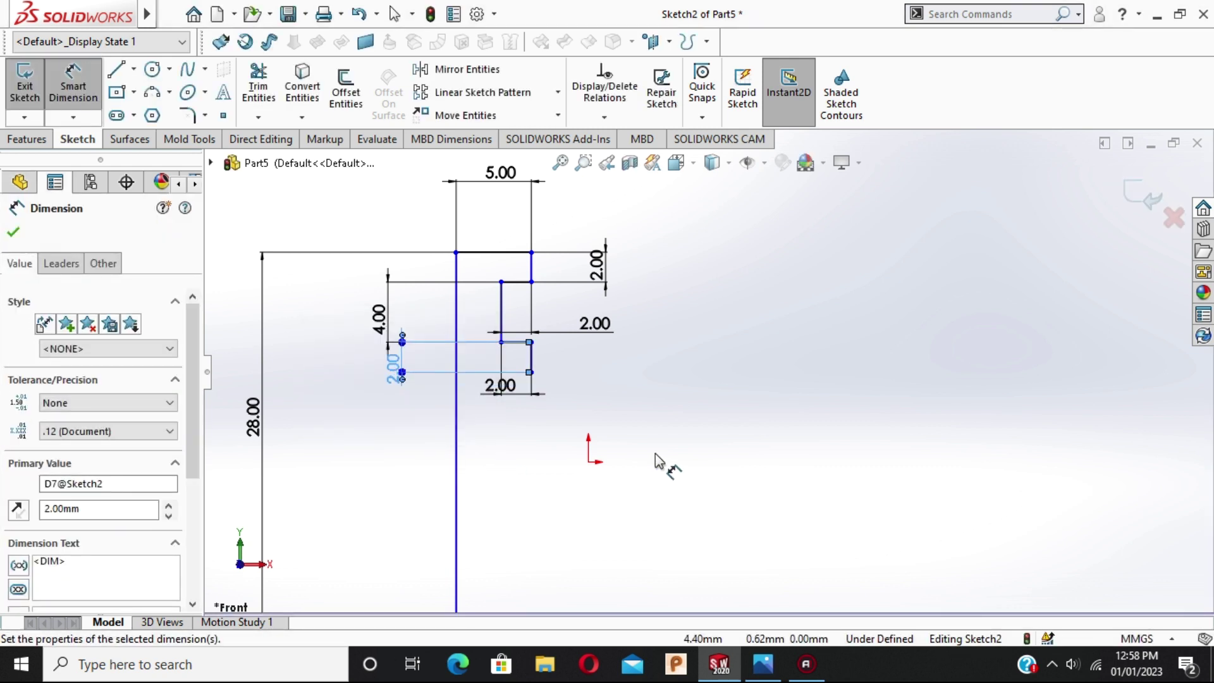
key("alt+Tab")
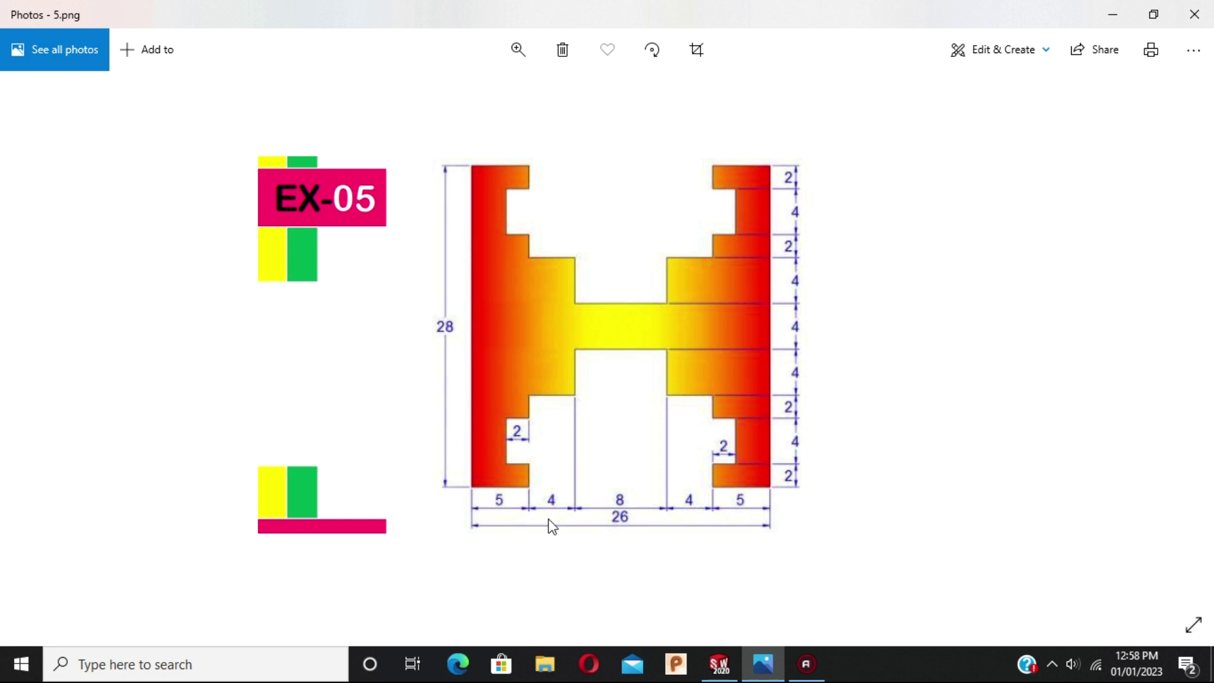
key("alt+Tab")
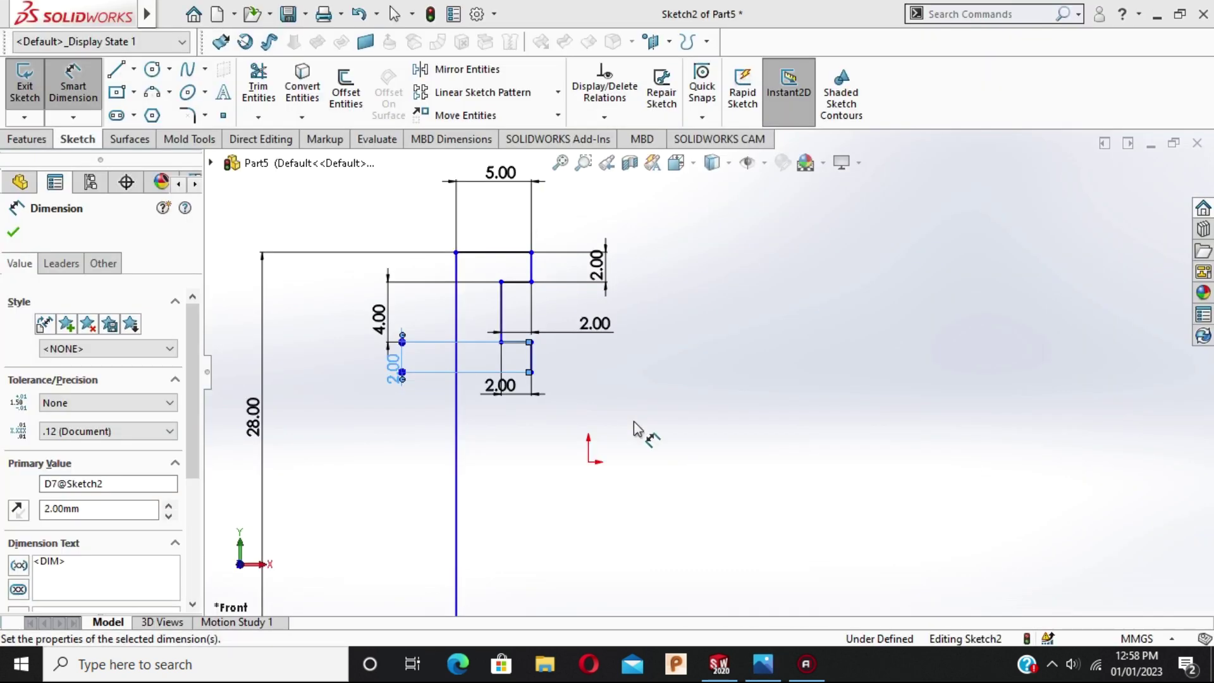
left_click(13, 233)
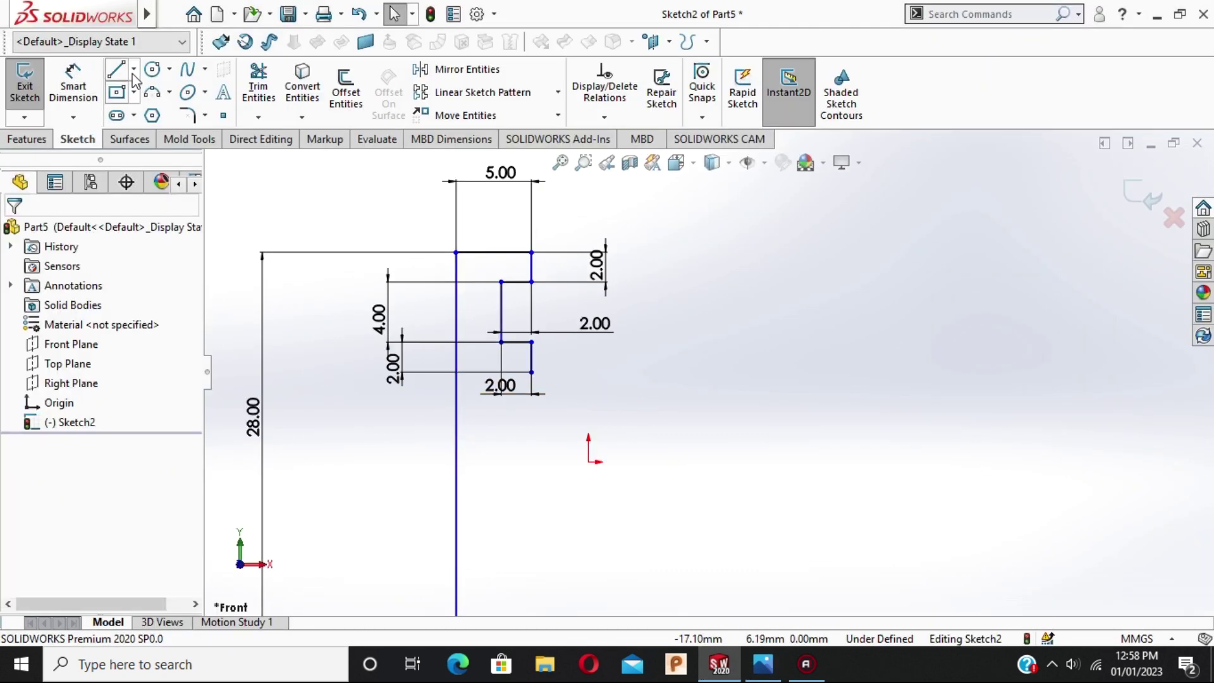
Extend the profile below the notch with lines about 3.8 mm rightward and about 2.9 mm down
left_click(116, 69)
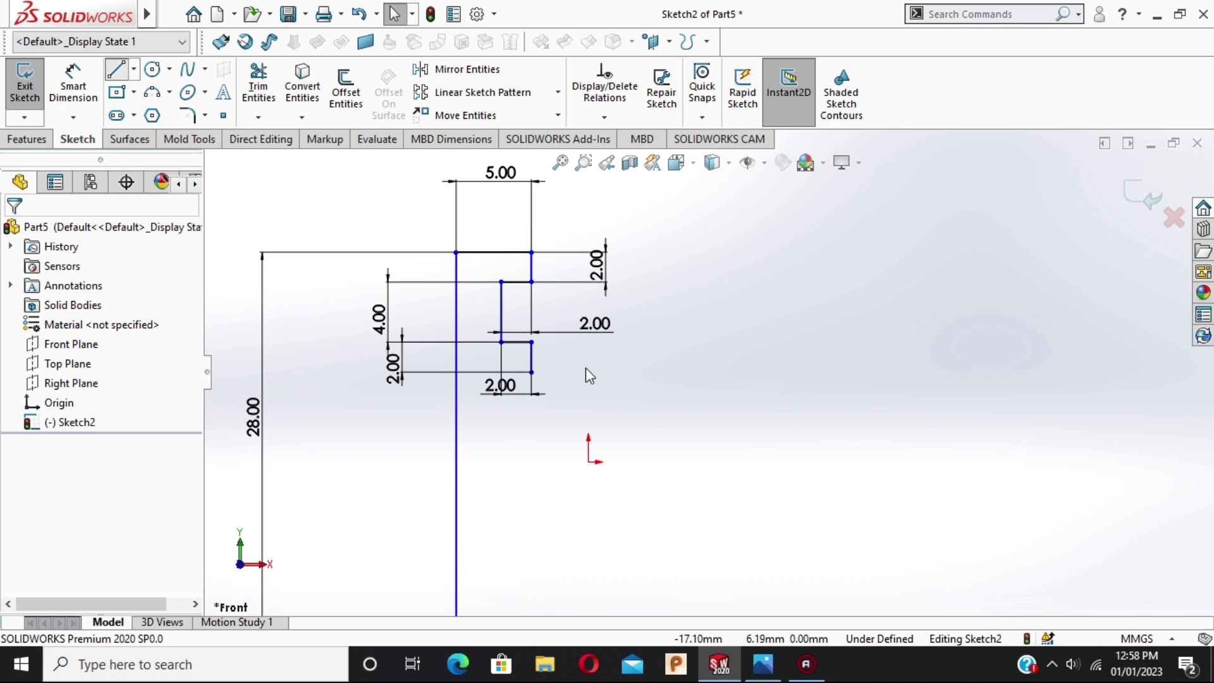
left_click(531, 372)
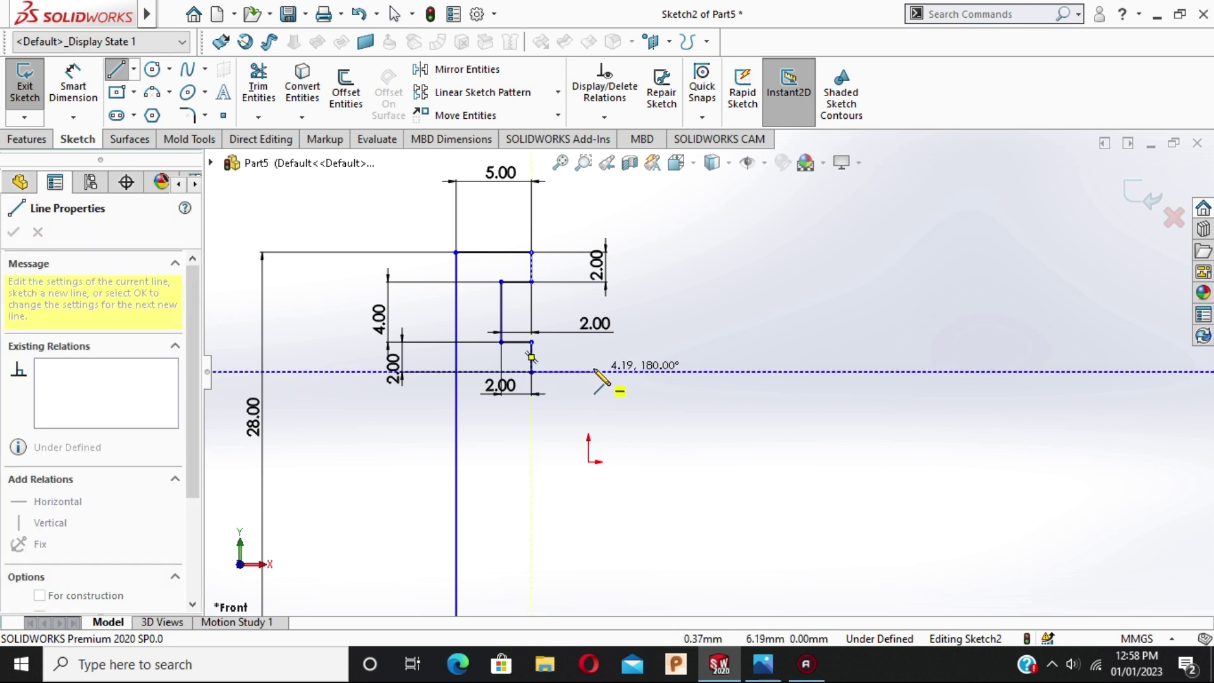
left_click(588, 373)
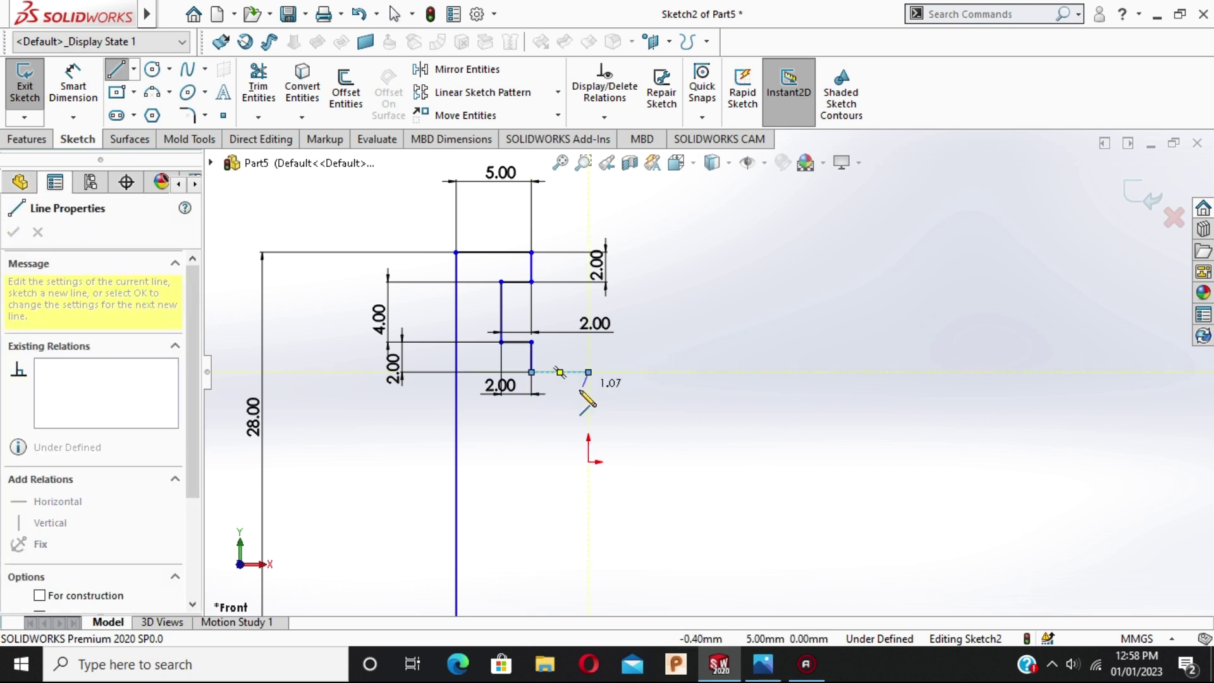
left_click(589, 415)
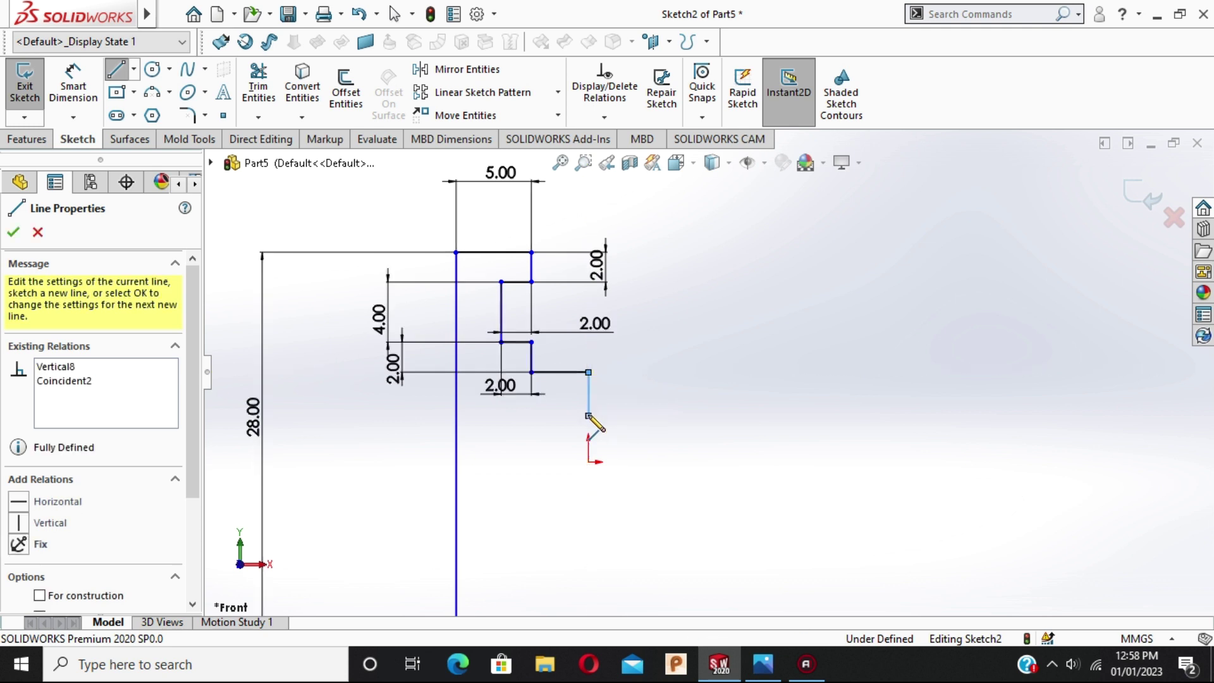
key("Escape")
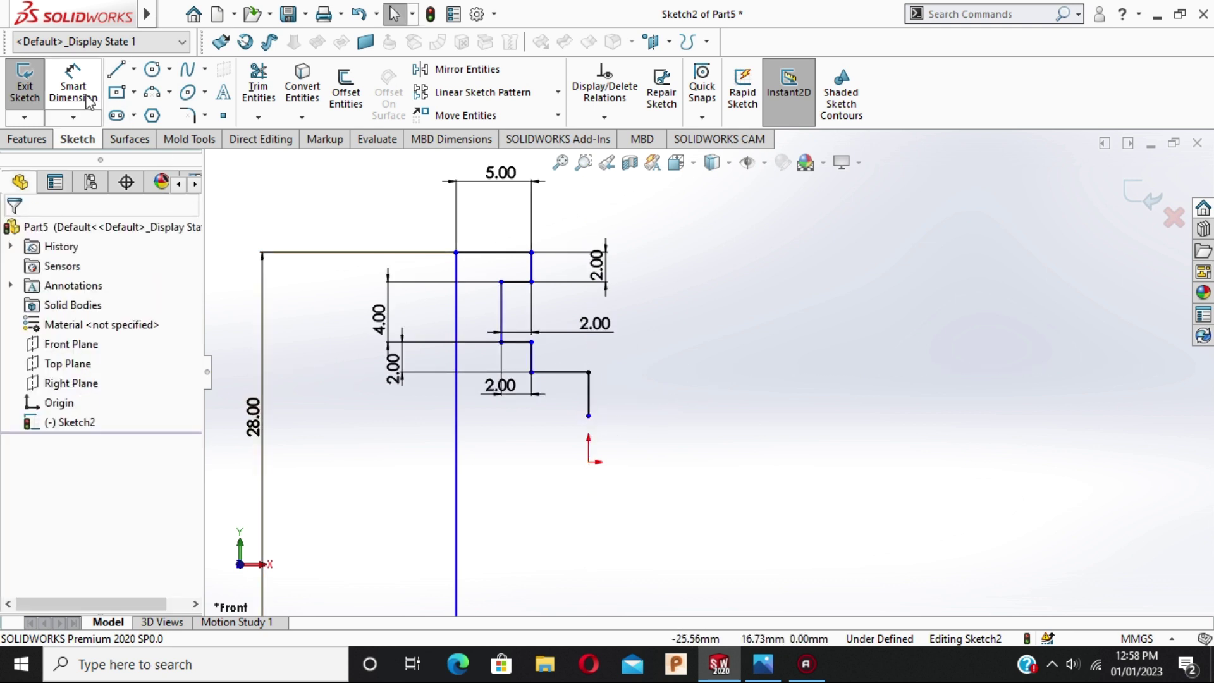
Dimension the horizontal line of the new step below the notch to 4 mm
left_click(89, 98)
left_click(556, 373)
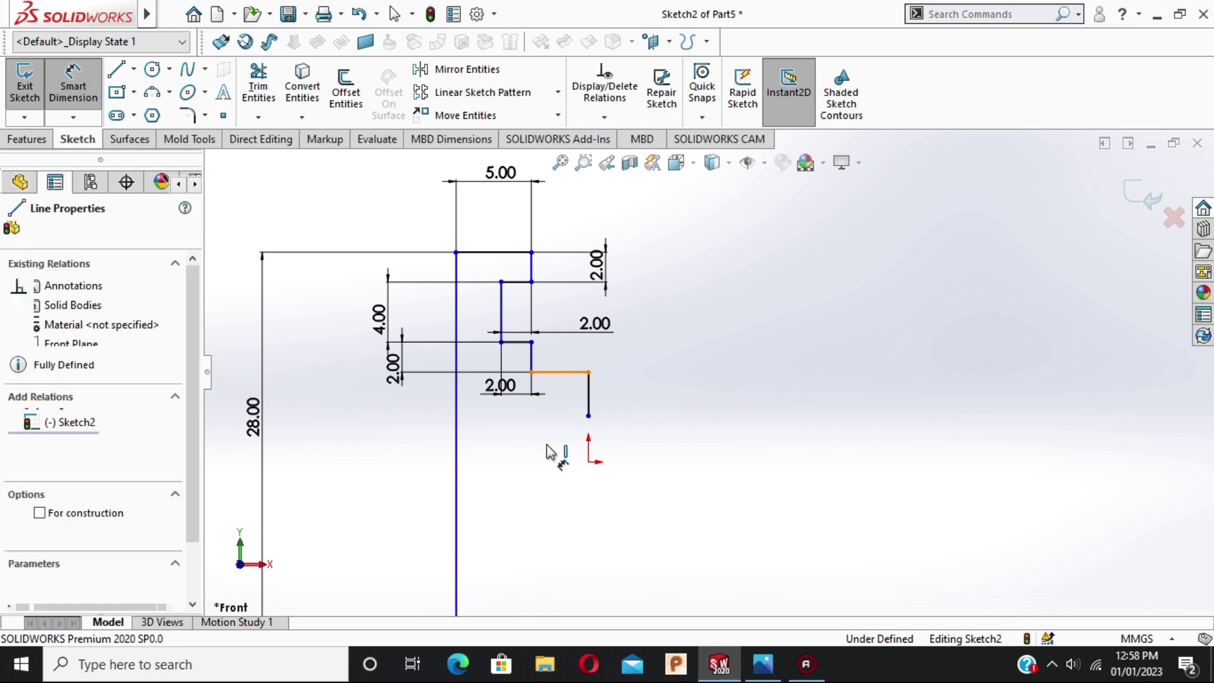
left_click(499, 437)
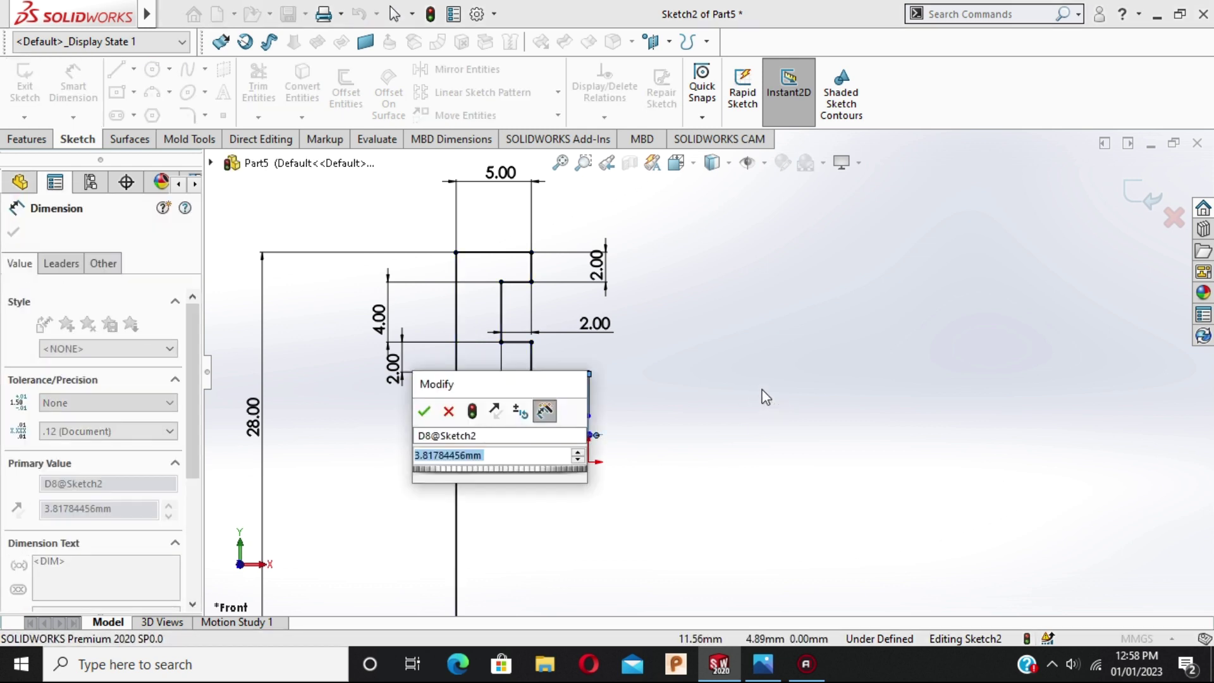
type("4")
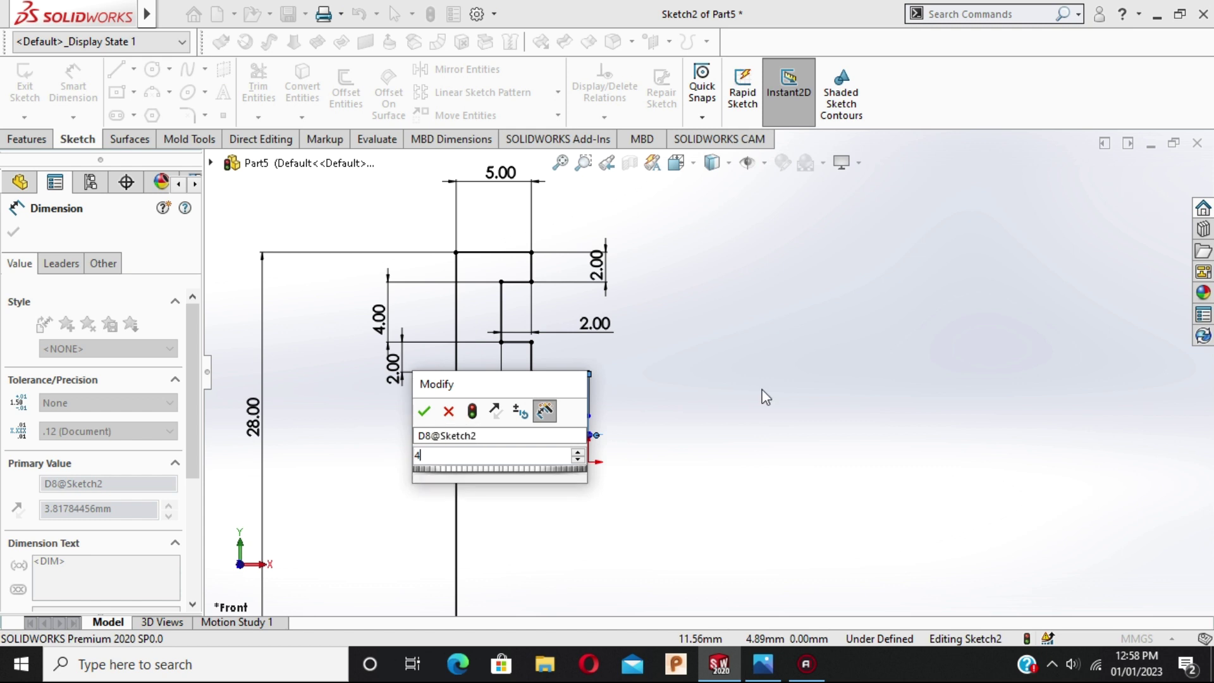
key("Return")
Dimension the vertical line at the end of the new step to 4 mm
scroll(685, 422, "down", 4)
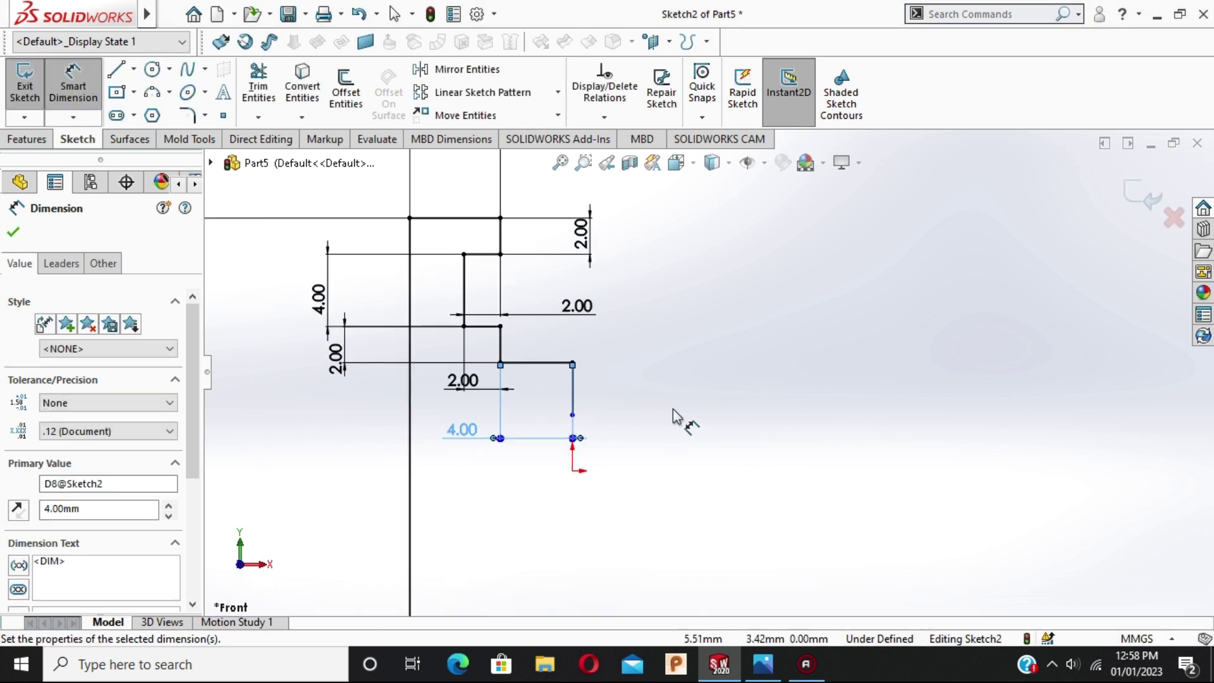
left_click(559, 377)
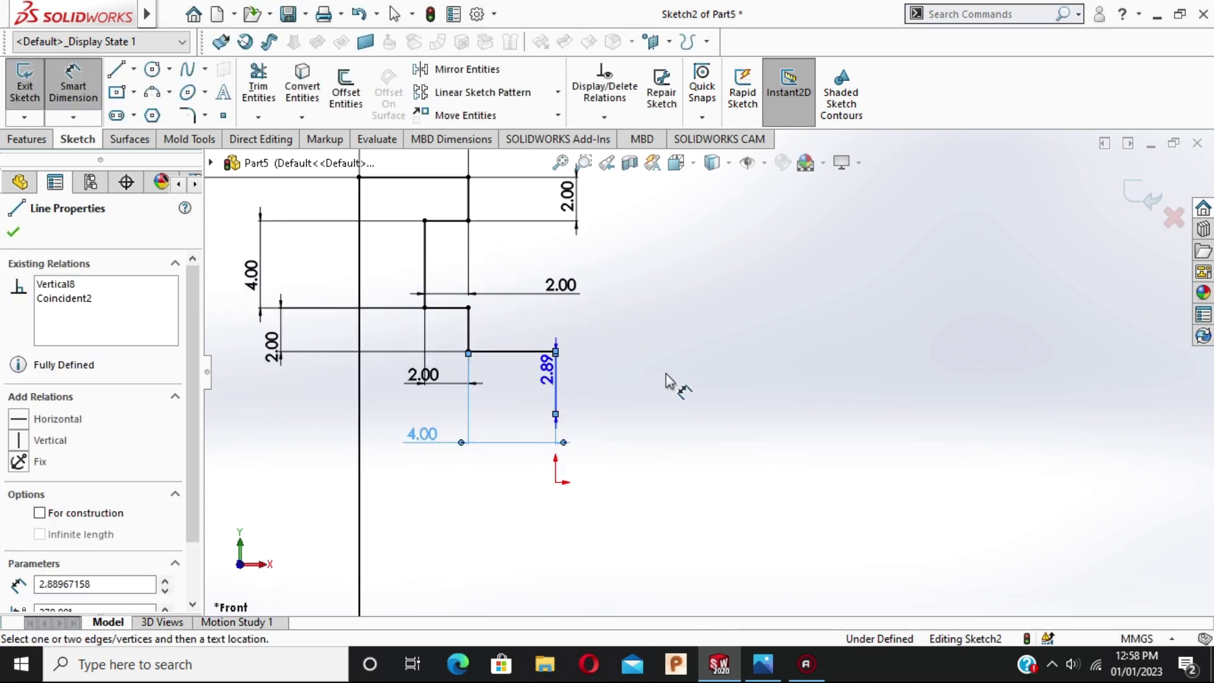
left_click(671, 386)
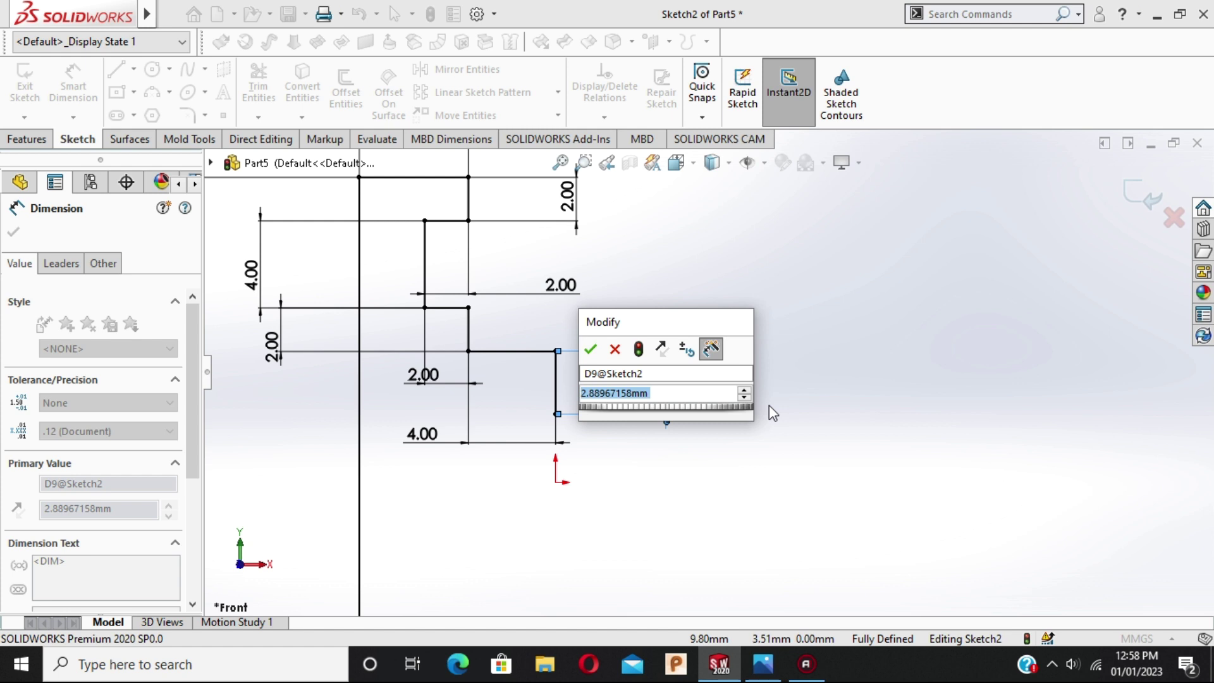
type("4")
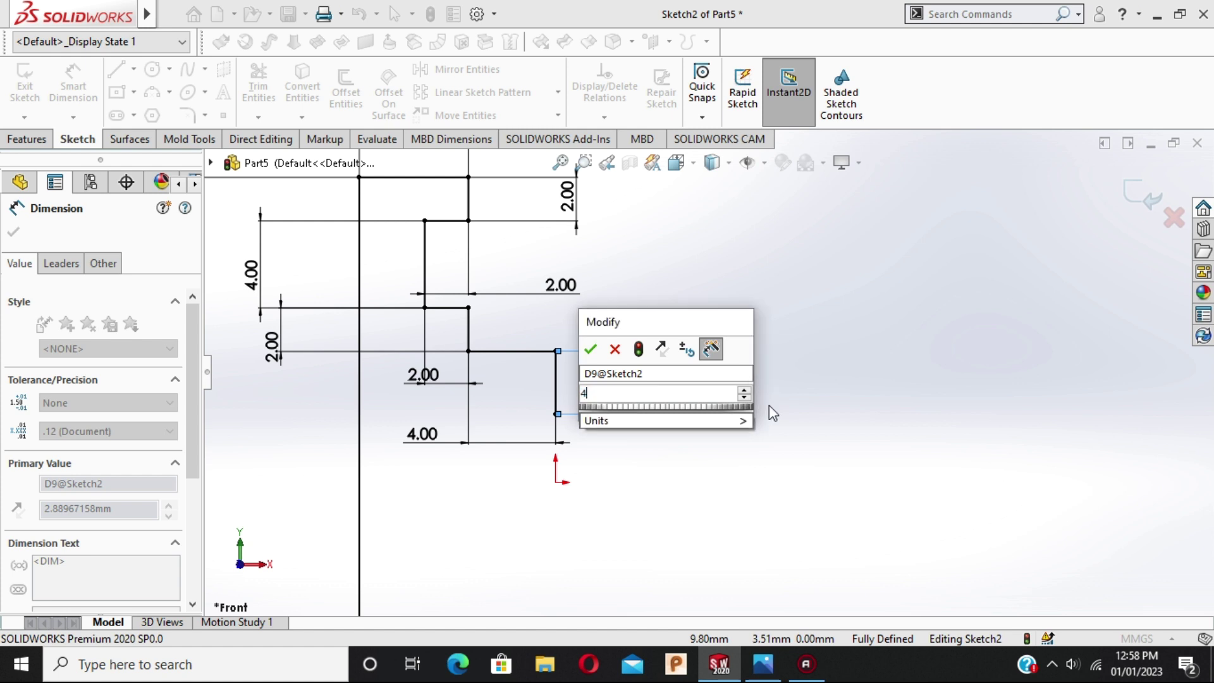
key("Return")
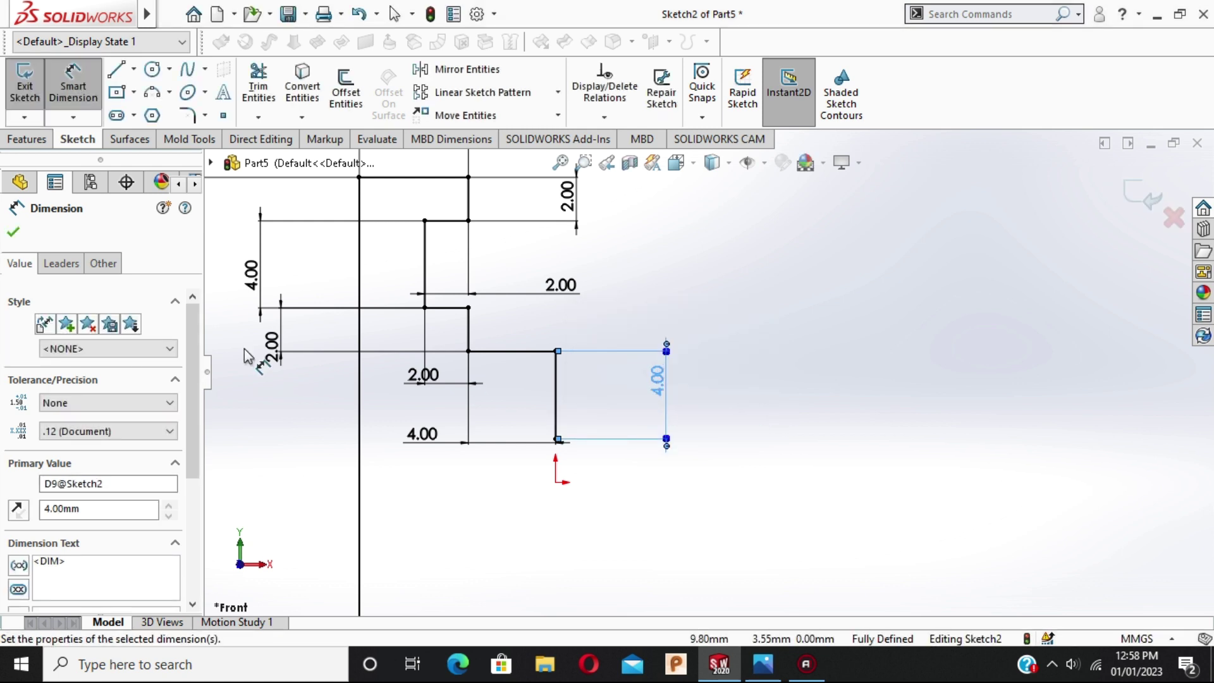
left_click(14, 236)
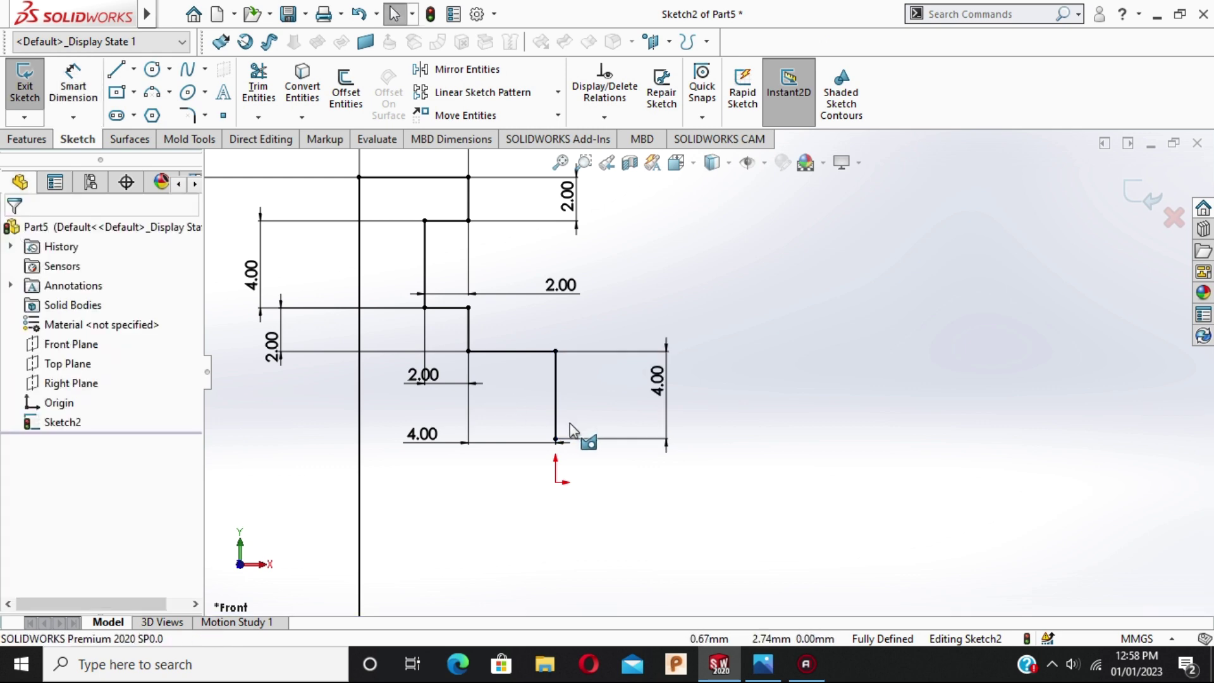
Check the crossbar dimensions in the Photos reference image, closing the IDM message and browser window, and return to SOLIDWORKS
key("alt+Tab")
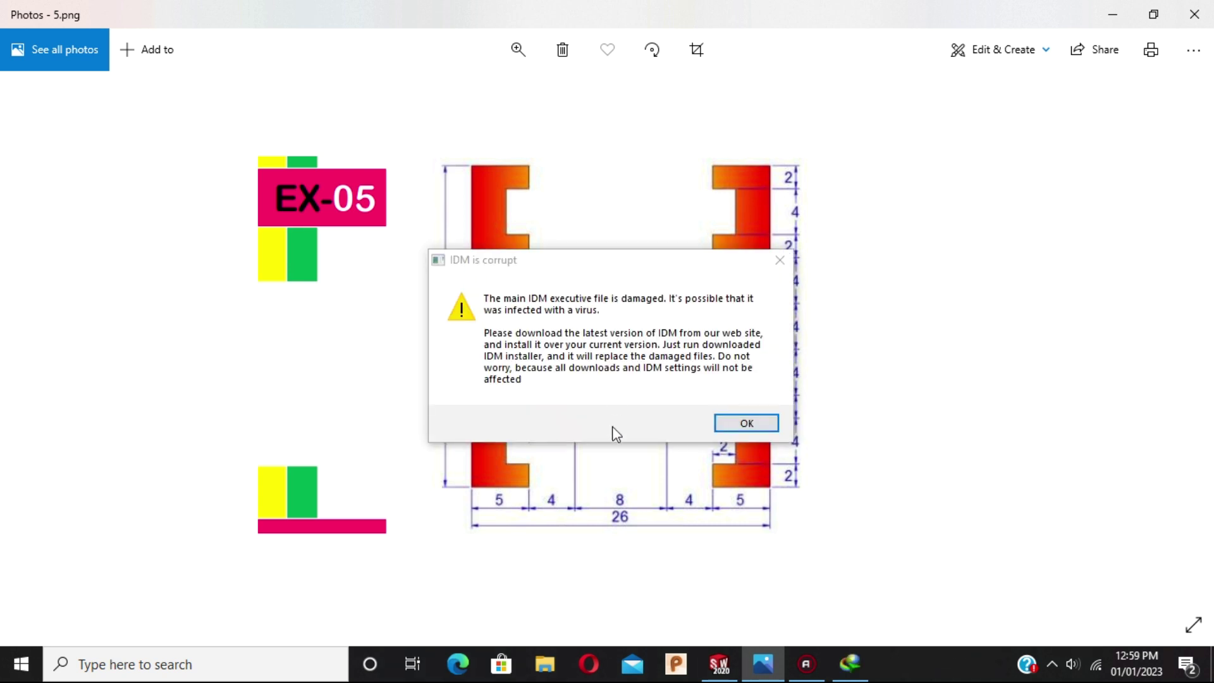
left_click(781, 259)
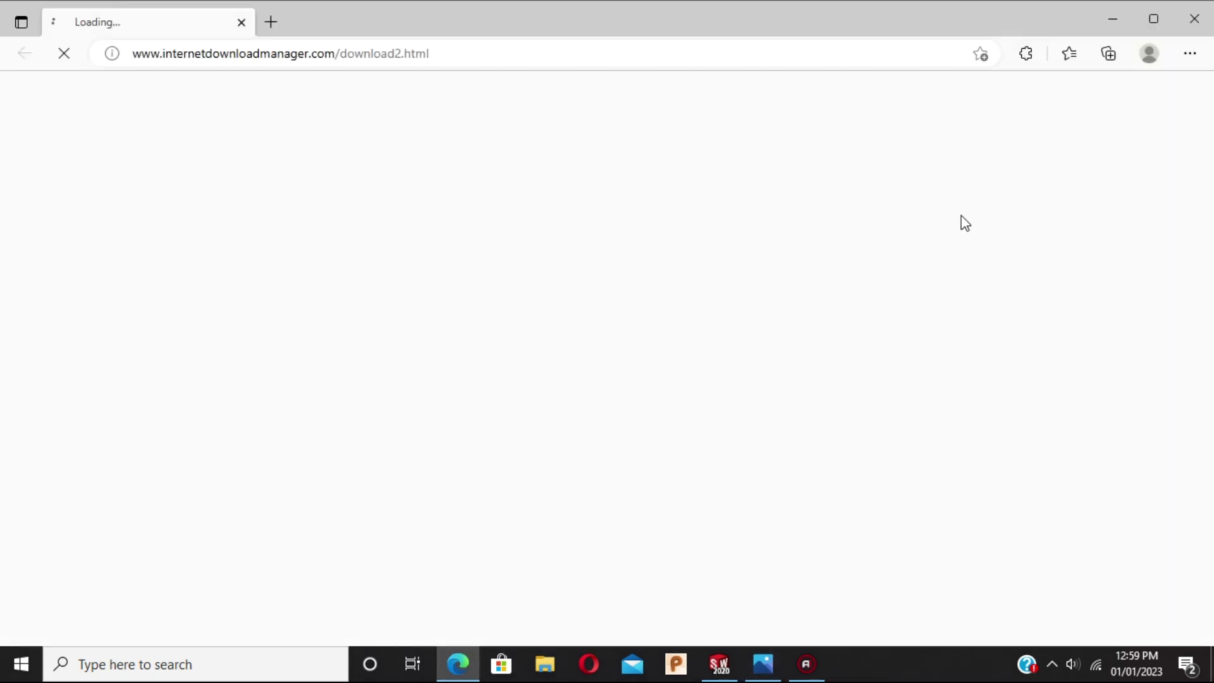
left_click(1178, 9)
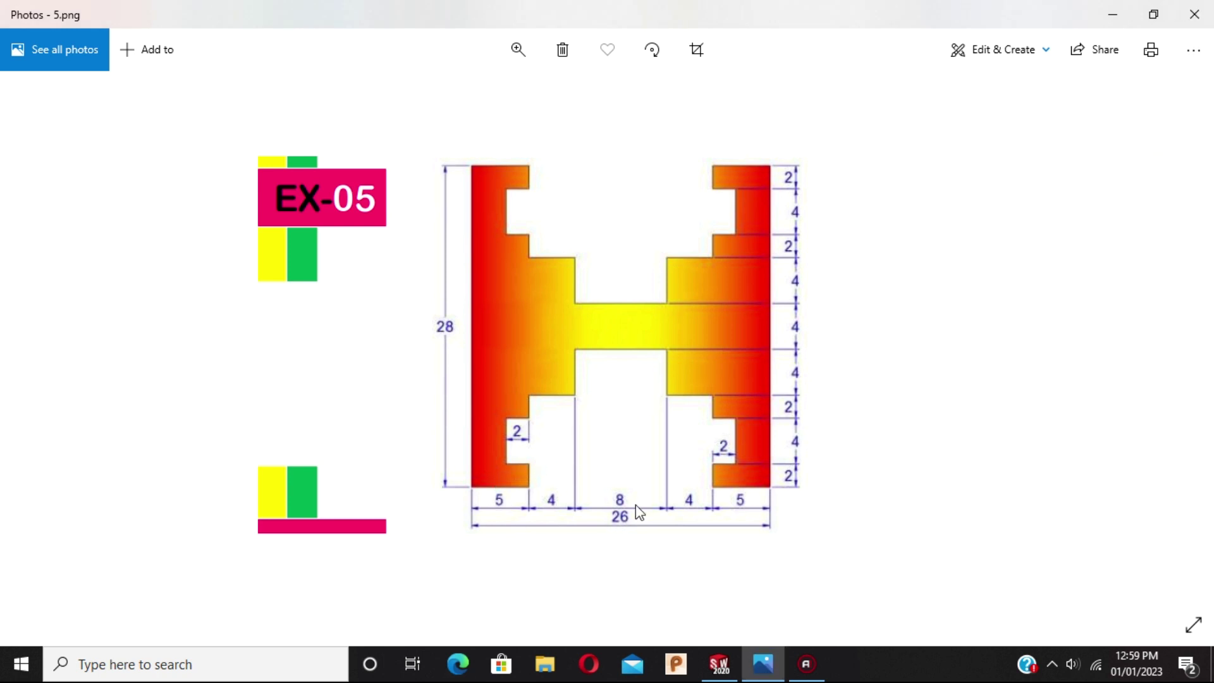
key("alt+Tab")
Extend the profile with a horizontal line about 3.8 mm rightward from the lower end of the 4 mm vertical line above the origin
scroll(669, 385, "up", 1)
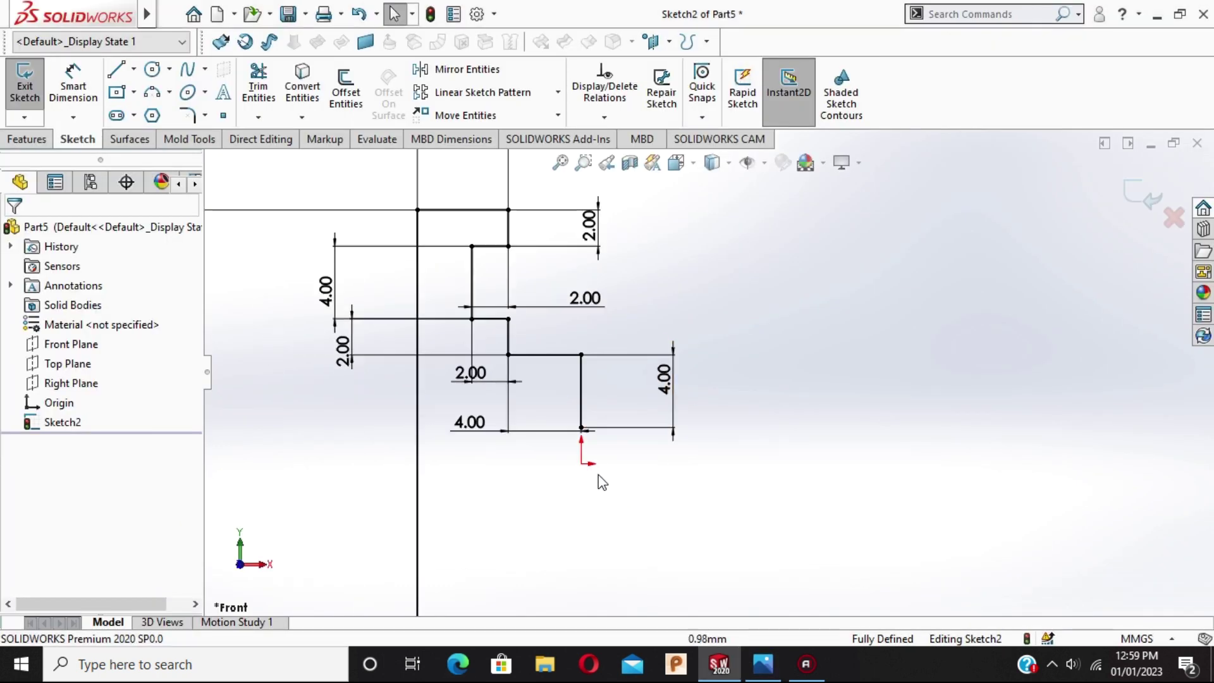
scroll(606, 446, "down", 1)
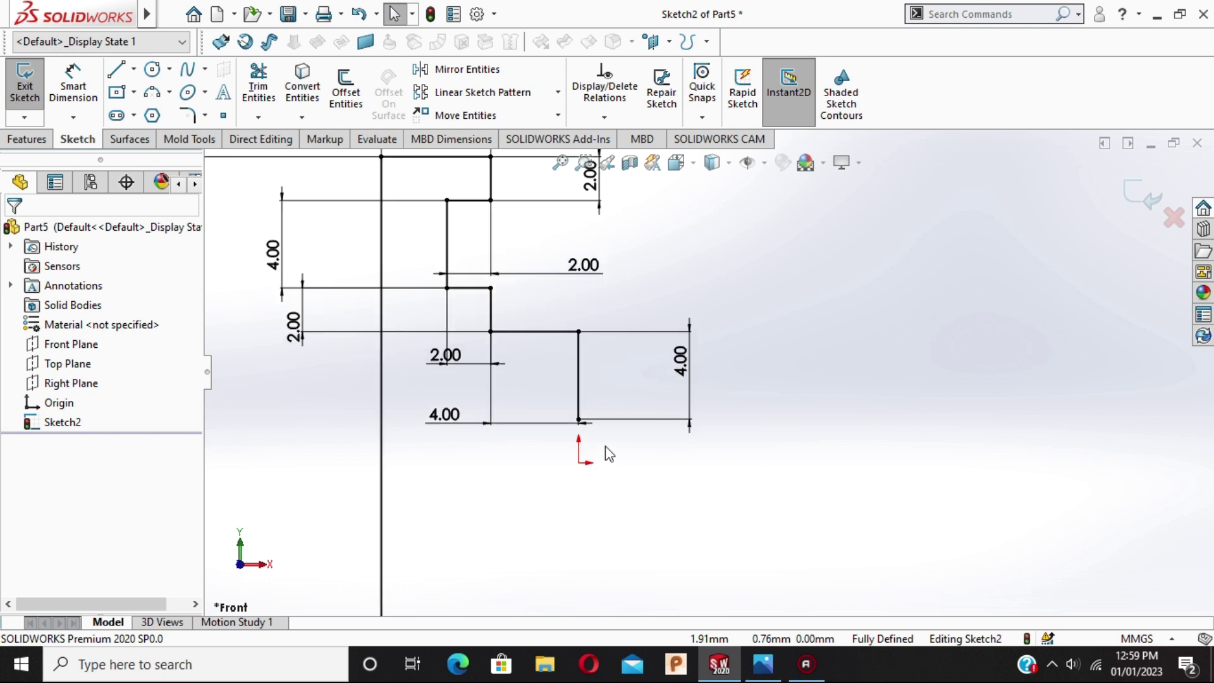
left_click(116, 69)
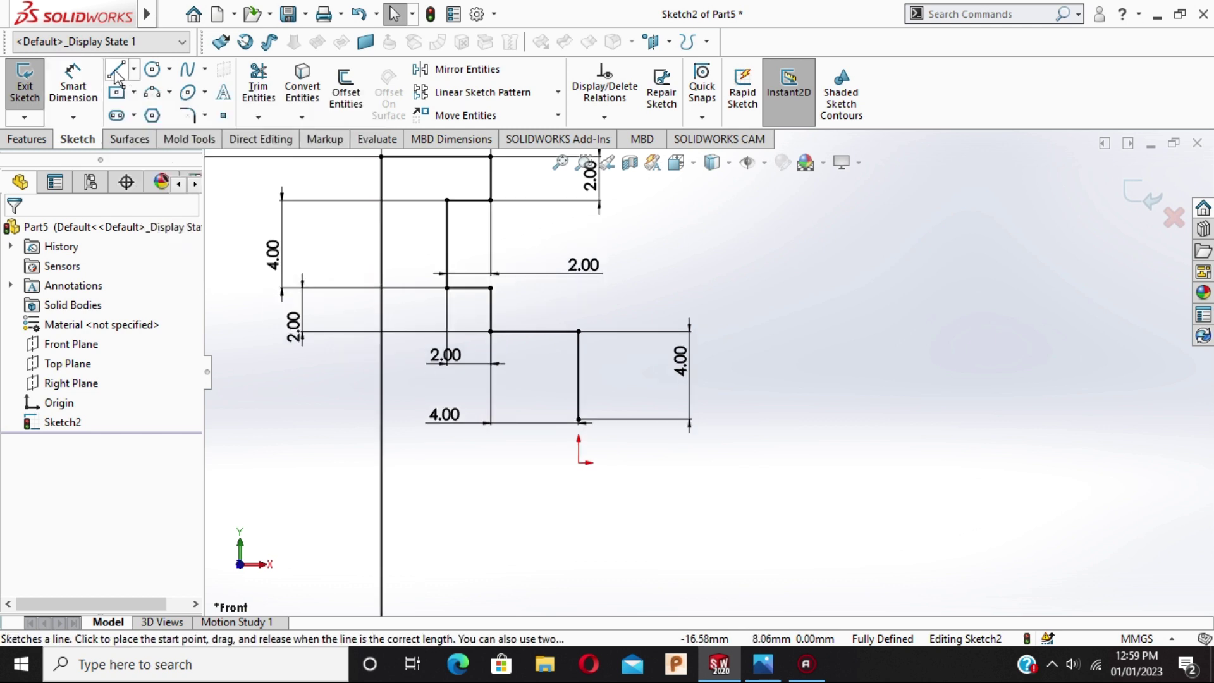
left_click(579, 419)
left_click(663, 419)
key("Escape")
Dimension the new horizontal crossbar line to 4 mm
left_click(74, 86)
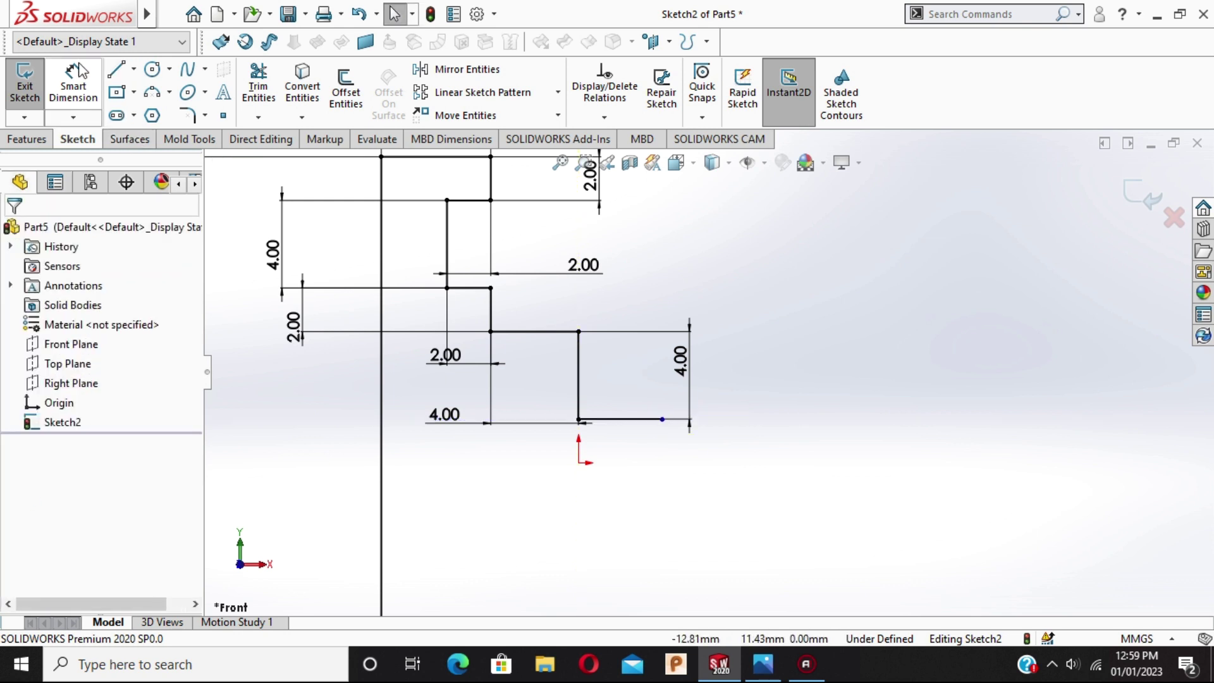
left_click(634, 420)
left_click(608, 519)
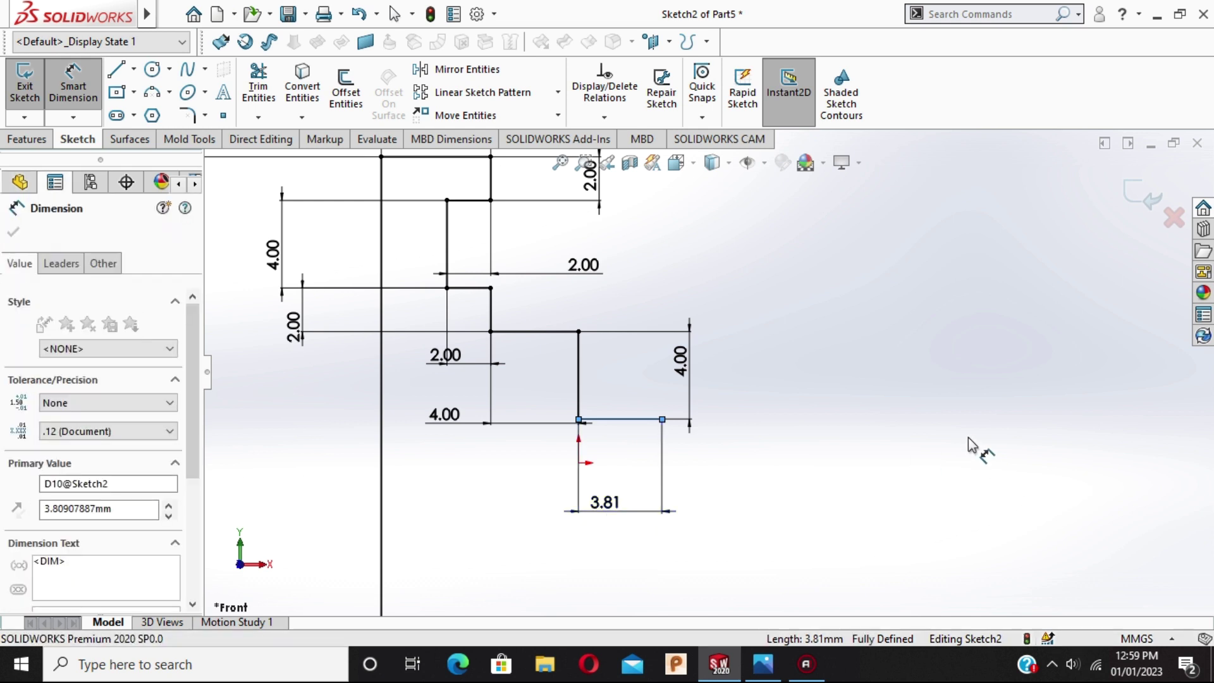
type("4")
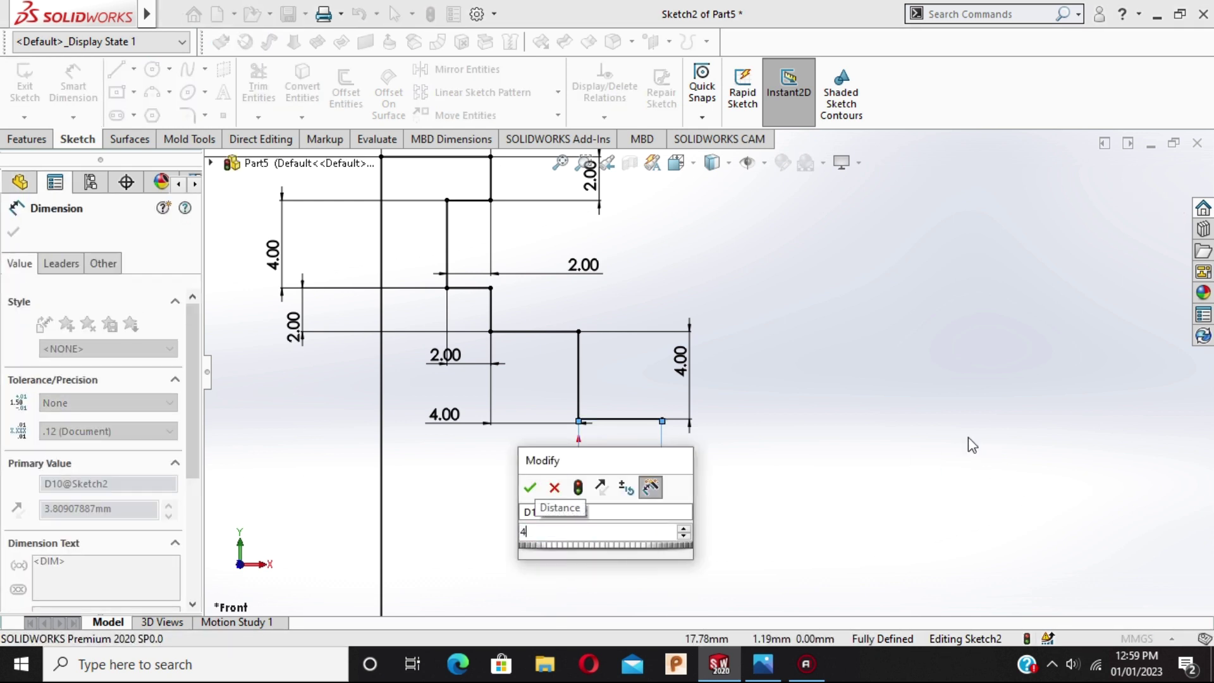
key("Return")
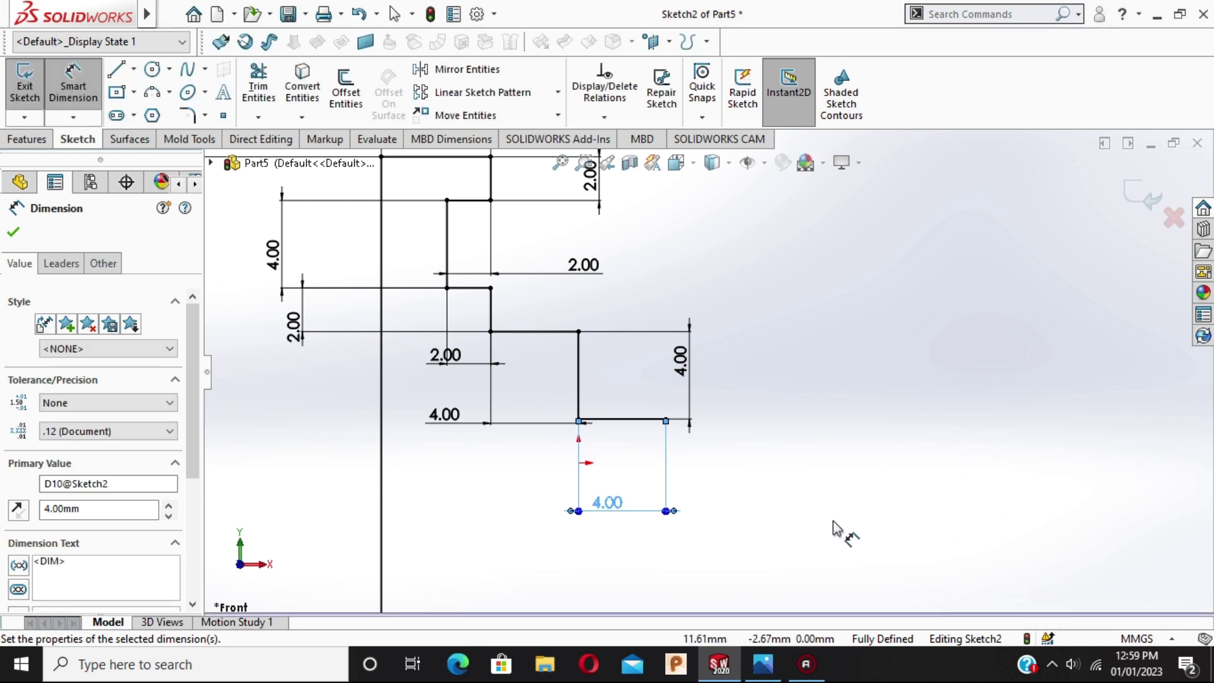
key("Escape")
Review the whole half-profile, compare it with the Photos reference image, and return to SOLIDWORKS
scroll(822, 468, "up", 2)
scroll(810, 411, "up", 2)
scroll(810, 411, "down", 2)
scroll(768, 379, "up", 3)
scroll(654, 281, "down", 2)
scroll(797, 544, "up", 1)
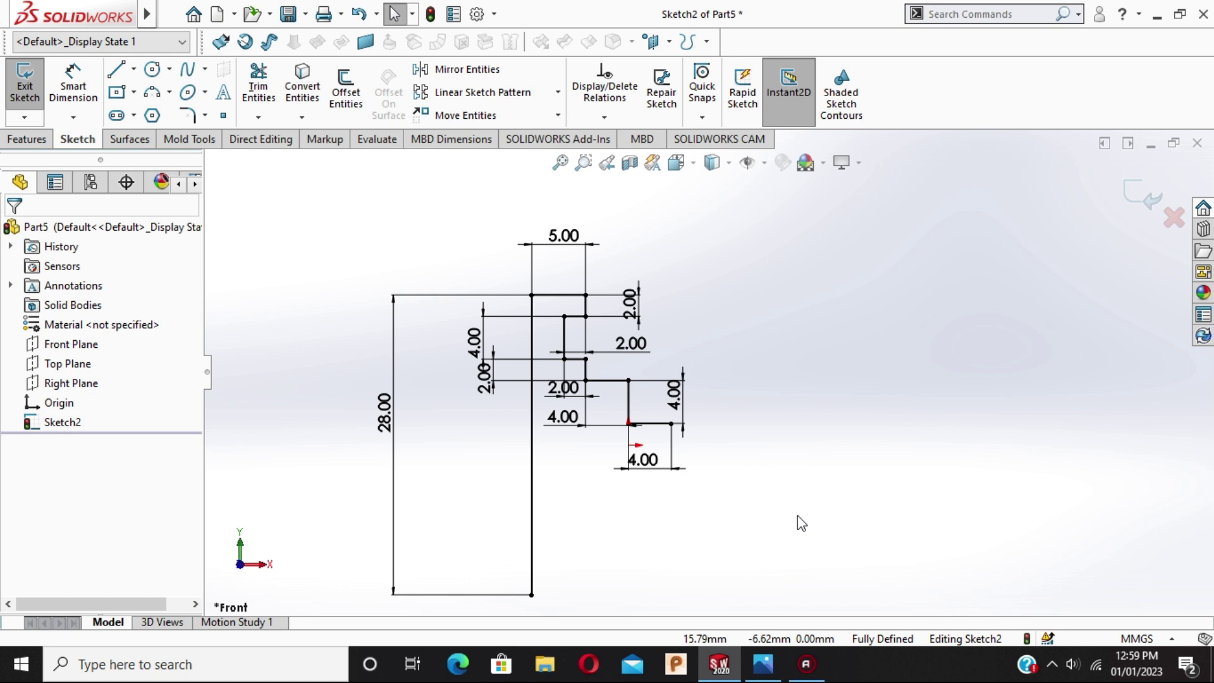
key("alt+Tab")
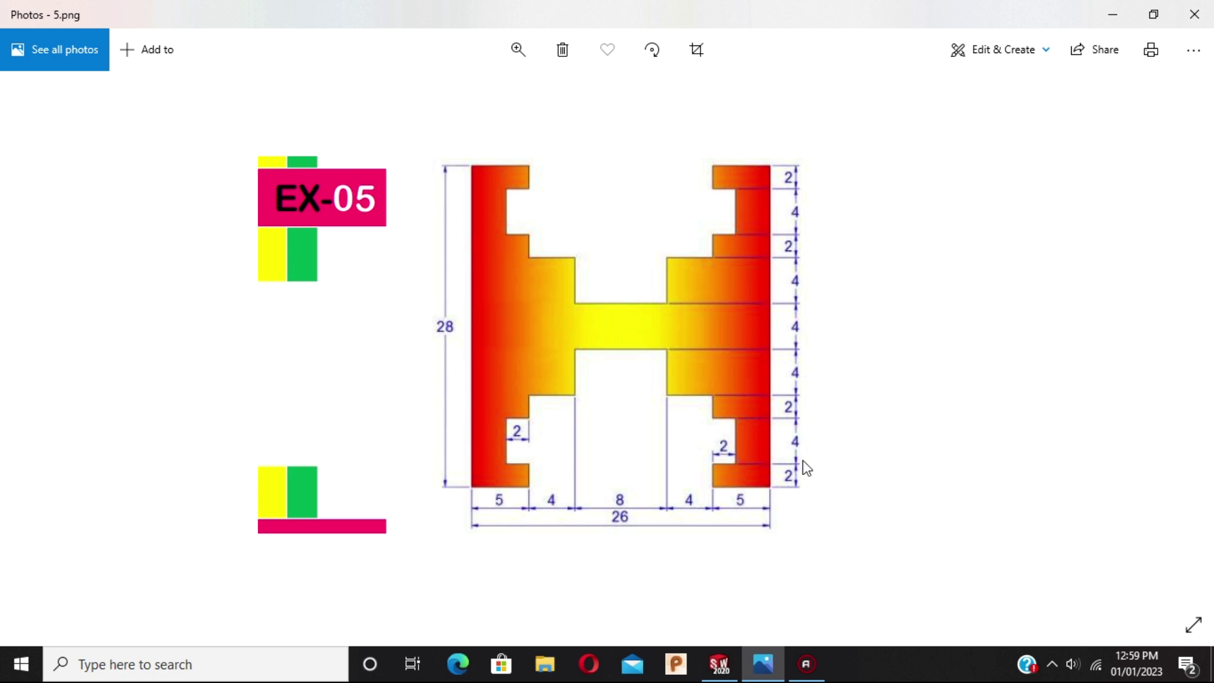
key("alt+Tab")
Try to add a Vertical relation between the crossbar line's free end point and the origin, and delete that relation
scroll(791, 453, "down", 3)
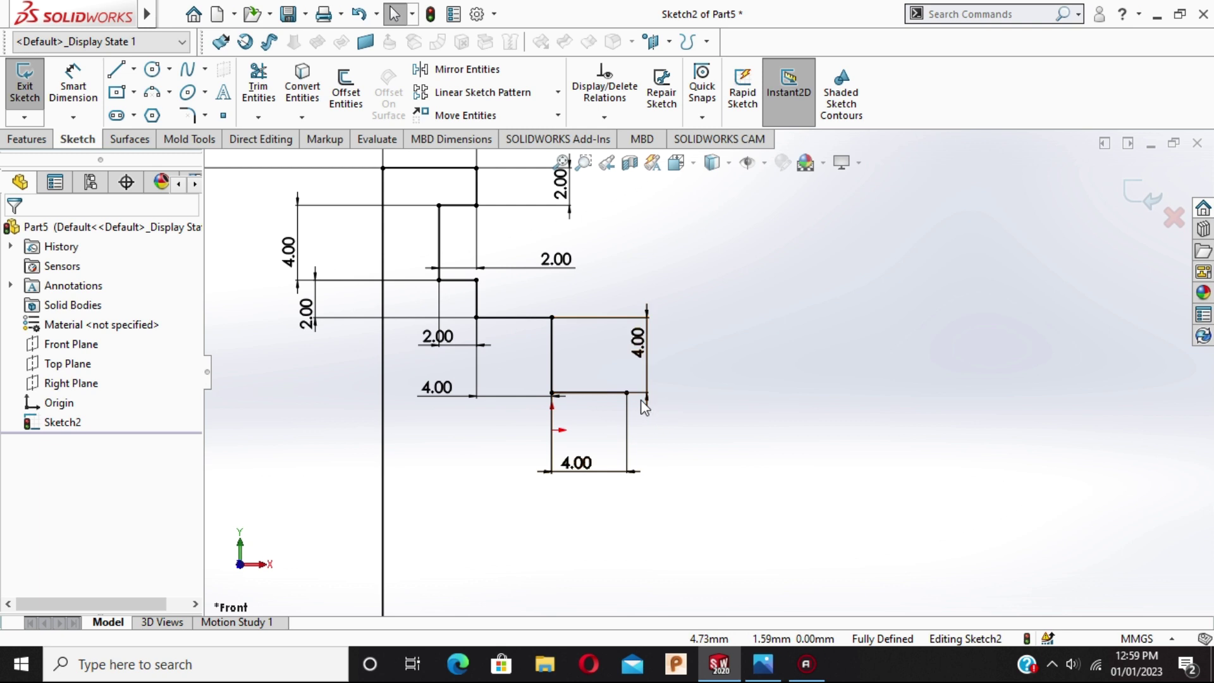
left_click(552, 430)
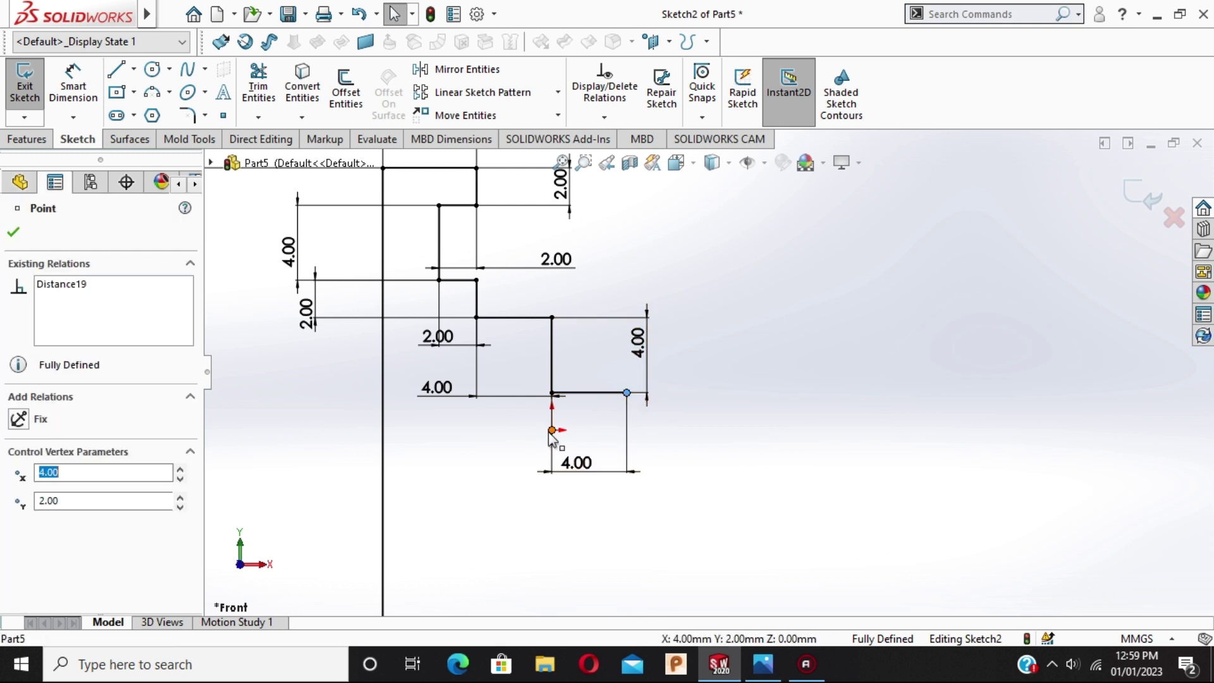
key("Escape")
left_click(552, 431, "ctrl")
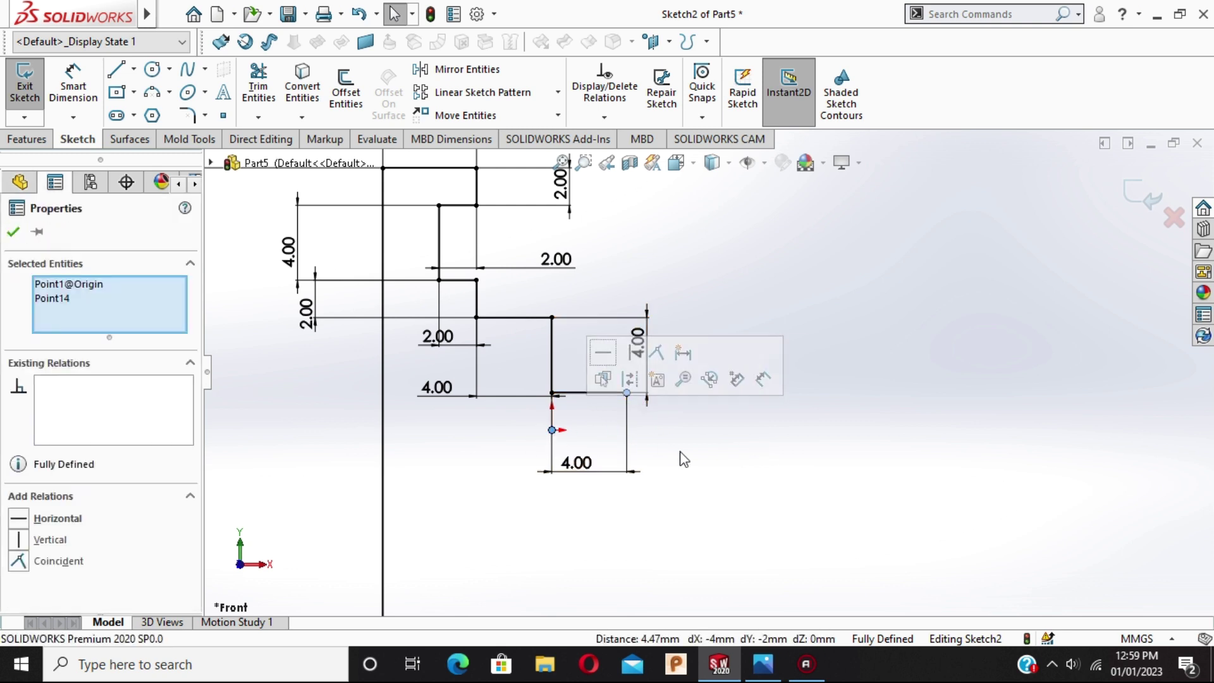
left_click(15, 544)
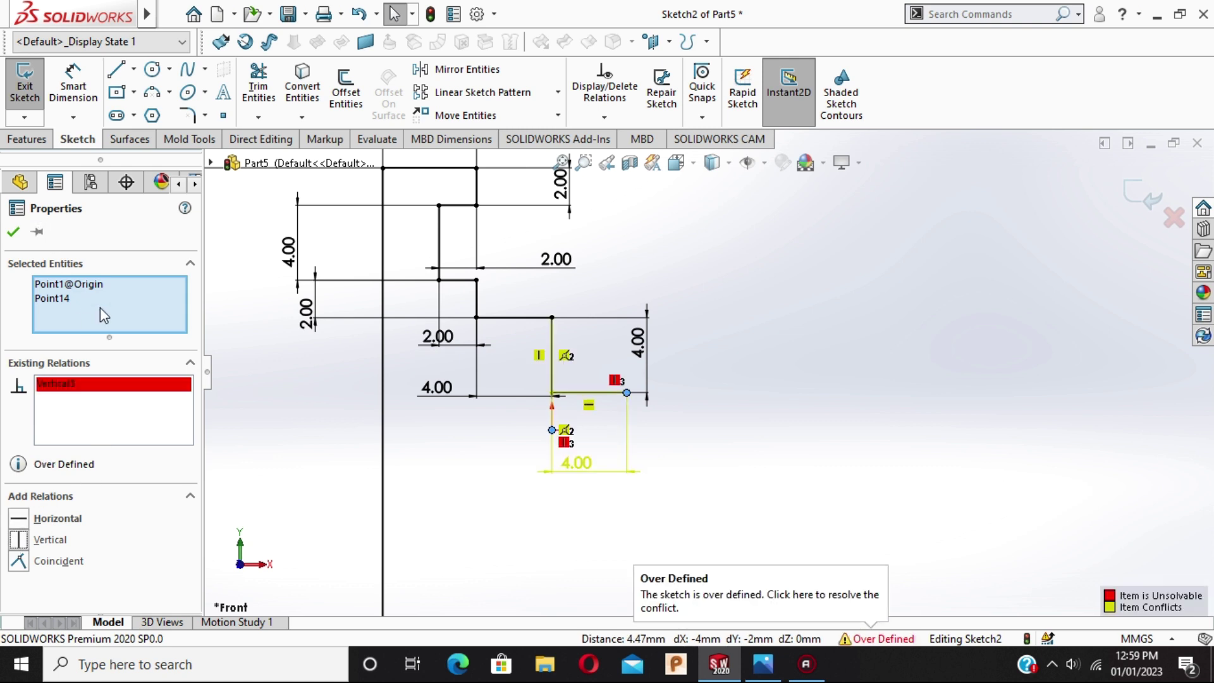
key("Delete")
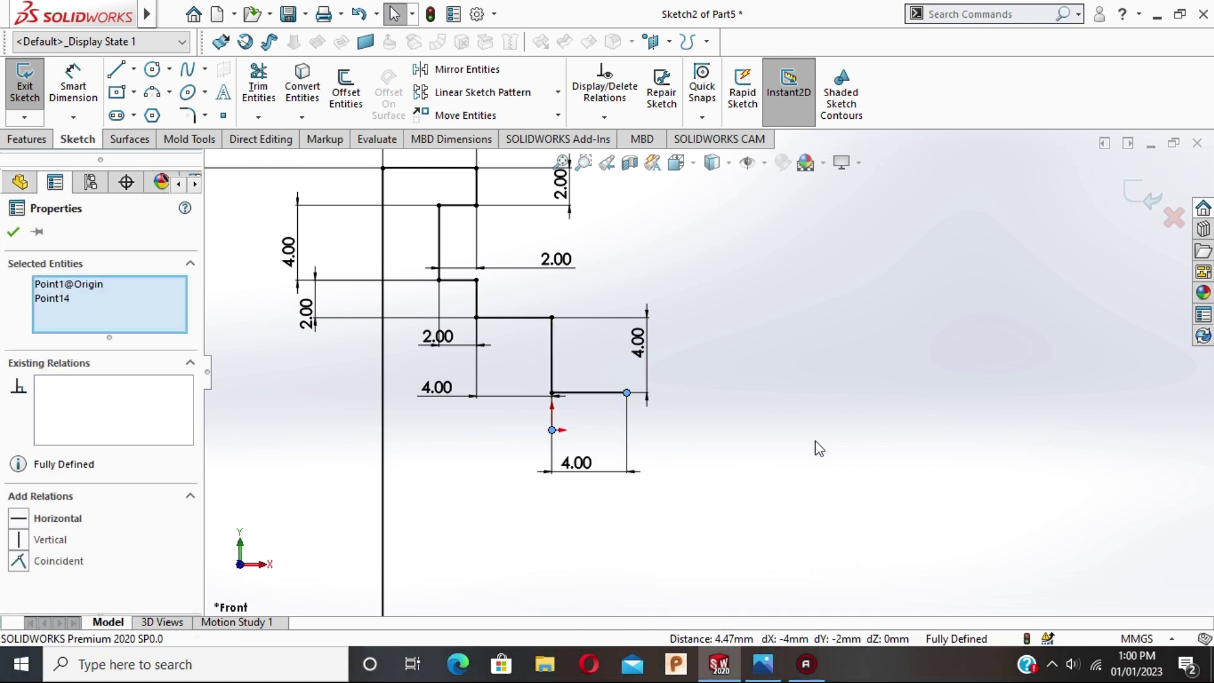
key("f")
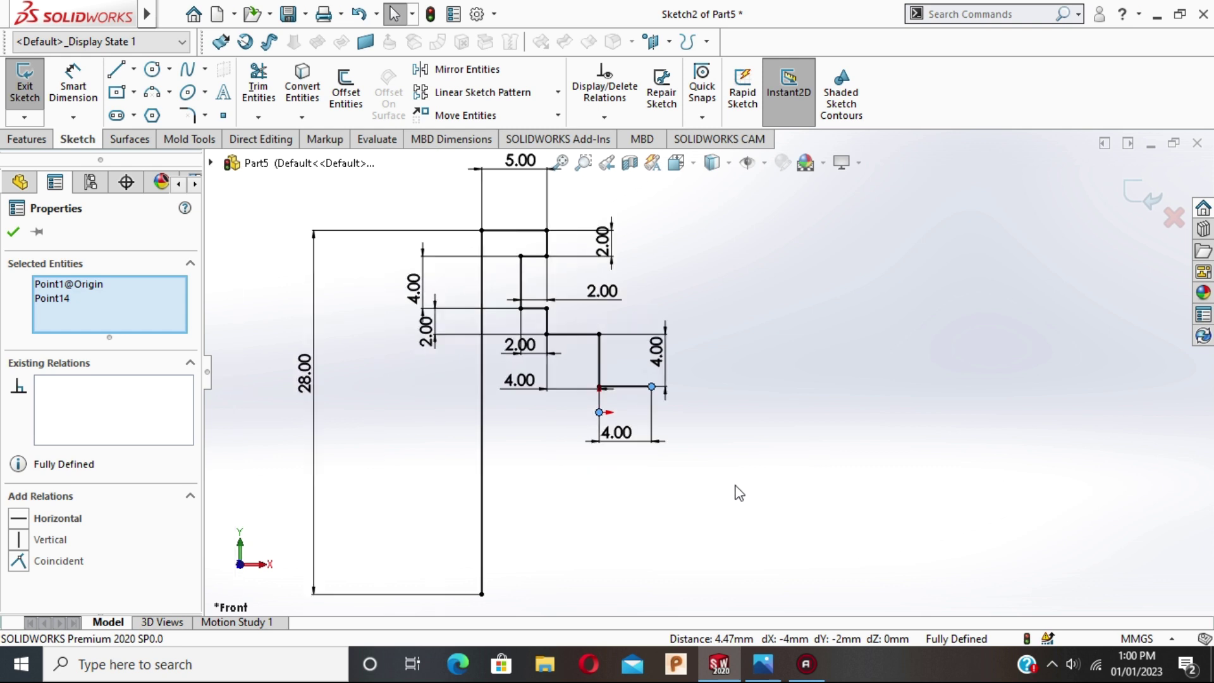
key("Escape")
Inspect the existing relations between the crossbar line's inner corner point and the origin
scroll(557, 411, "down", 2)
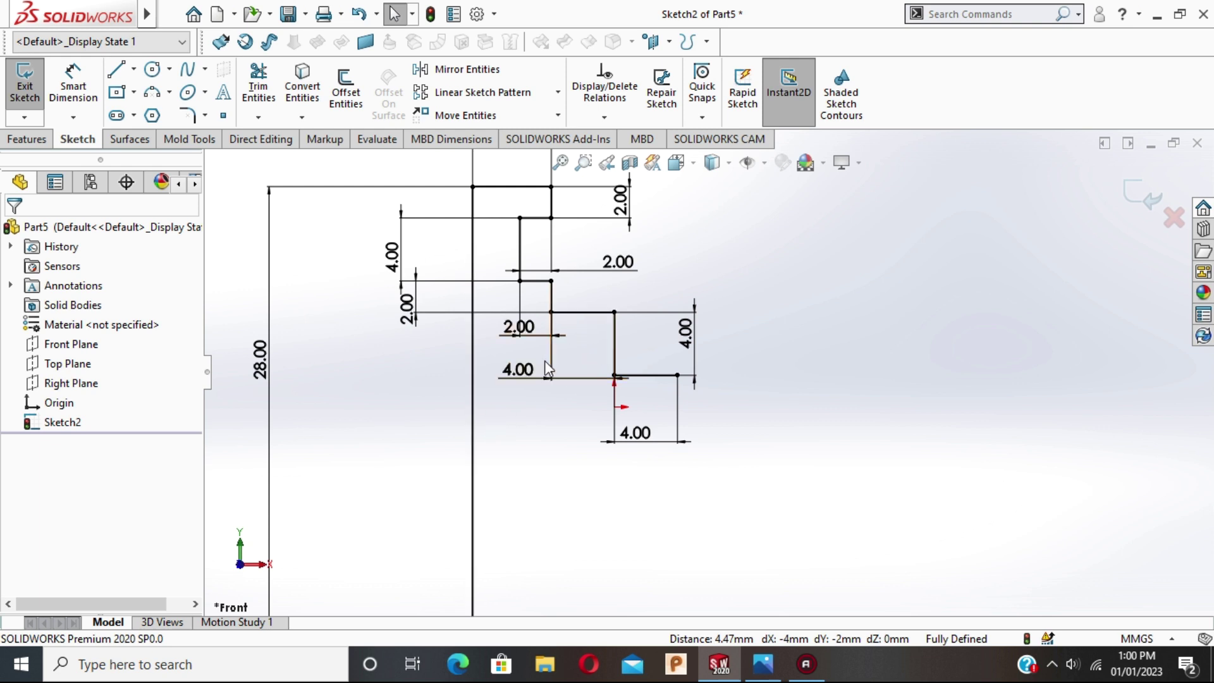
scroll(595, 379, "up", 2)
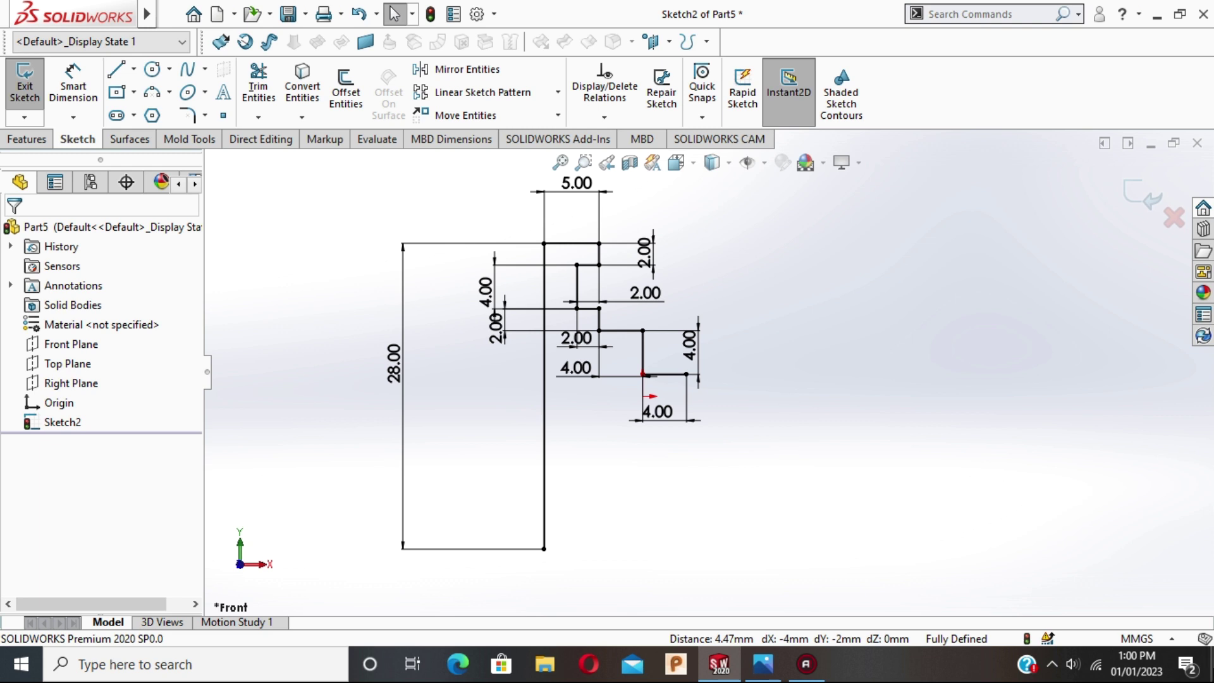
scroll(652, 378, "down", 3)
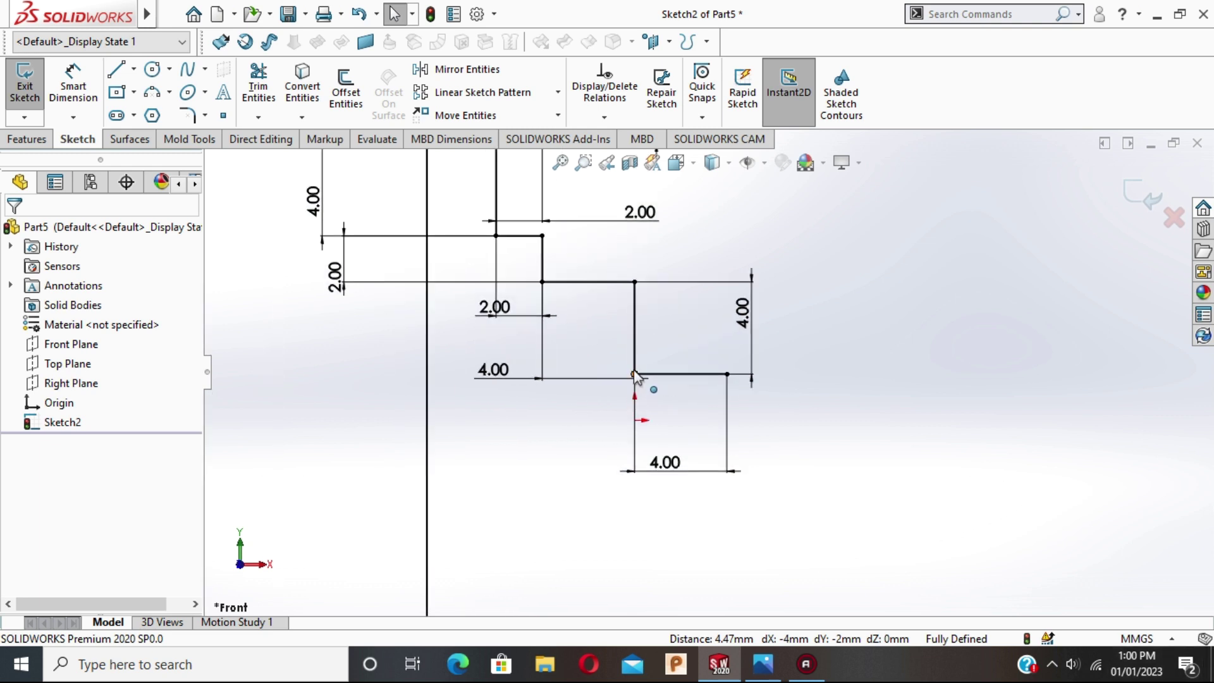
left_click(636, 374)
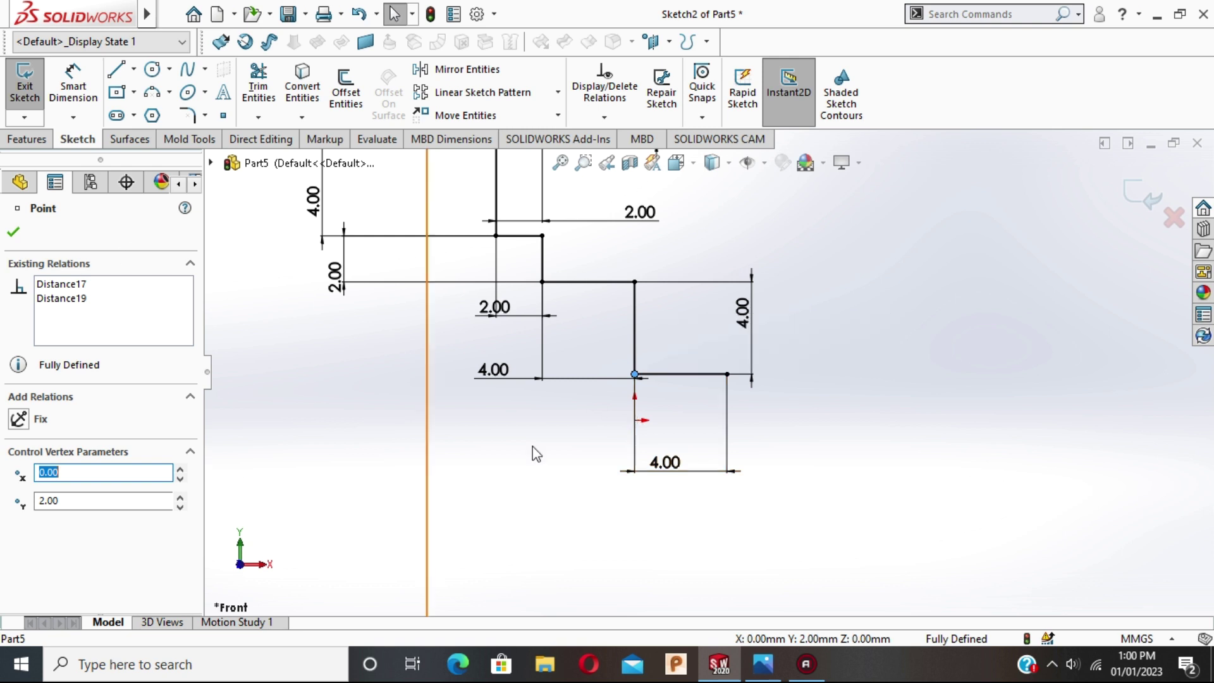
key("Escape")
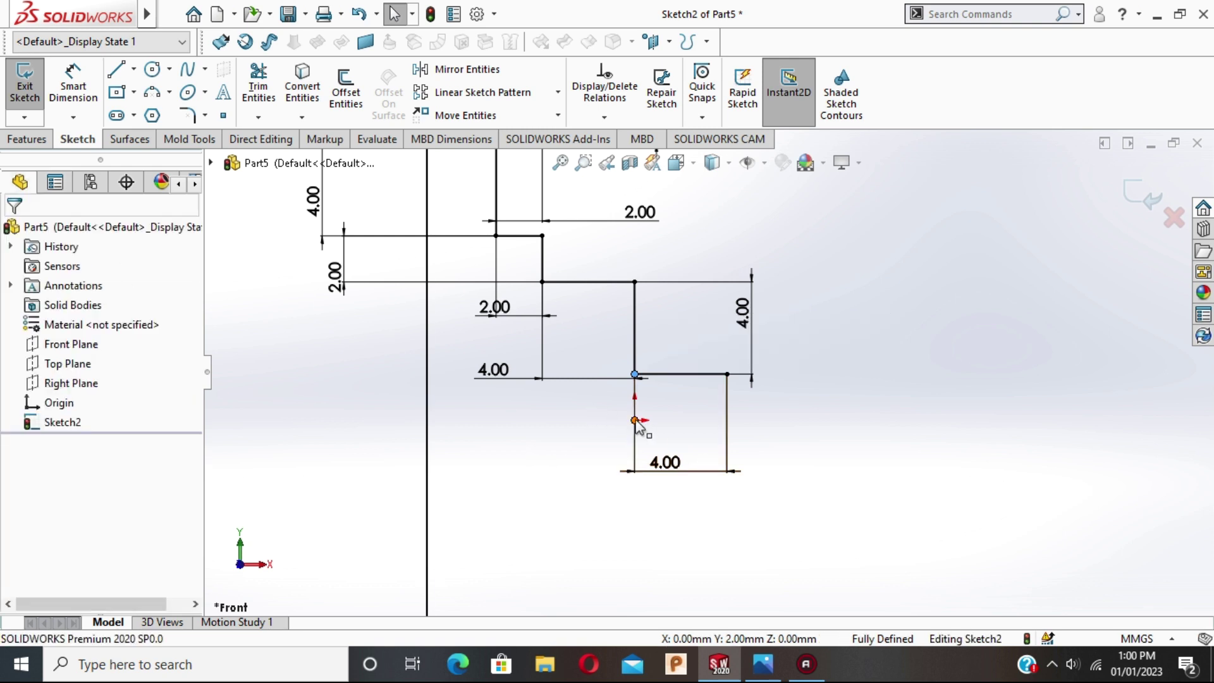
left_click(635, 420, "ctrl")
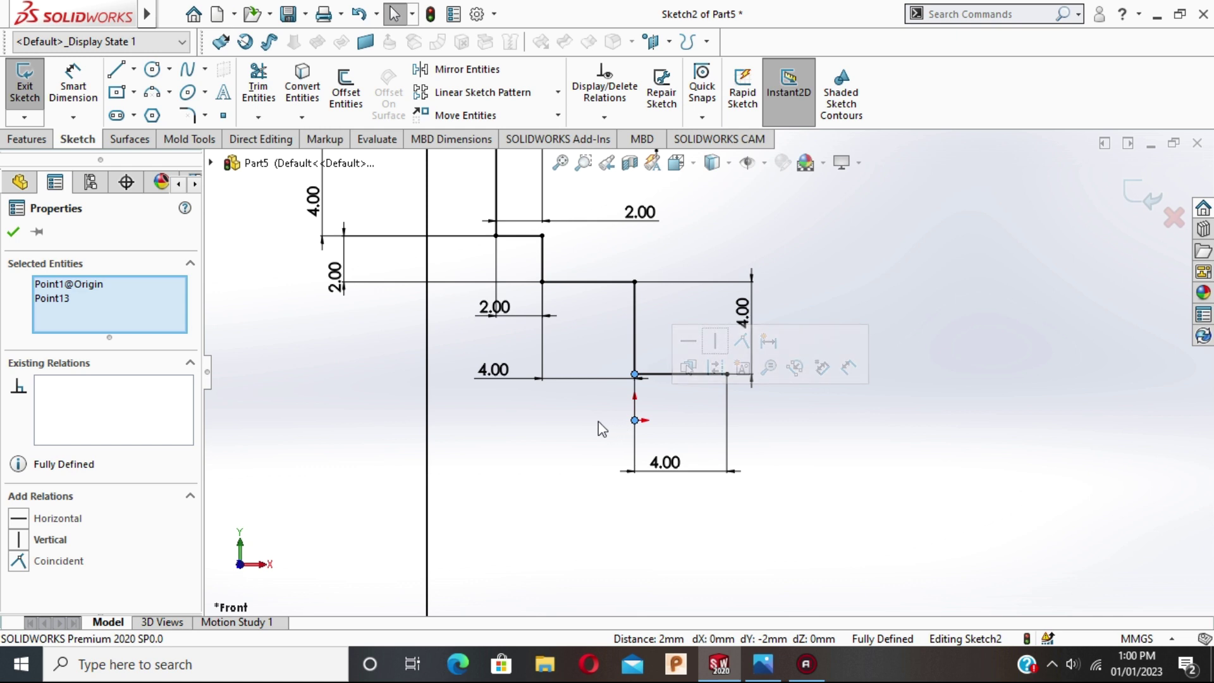
key("Escape")
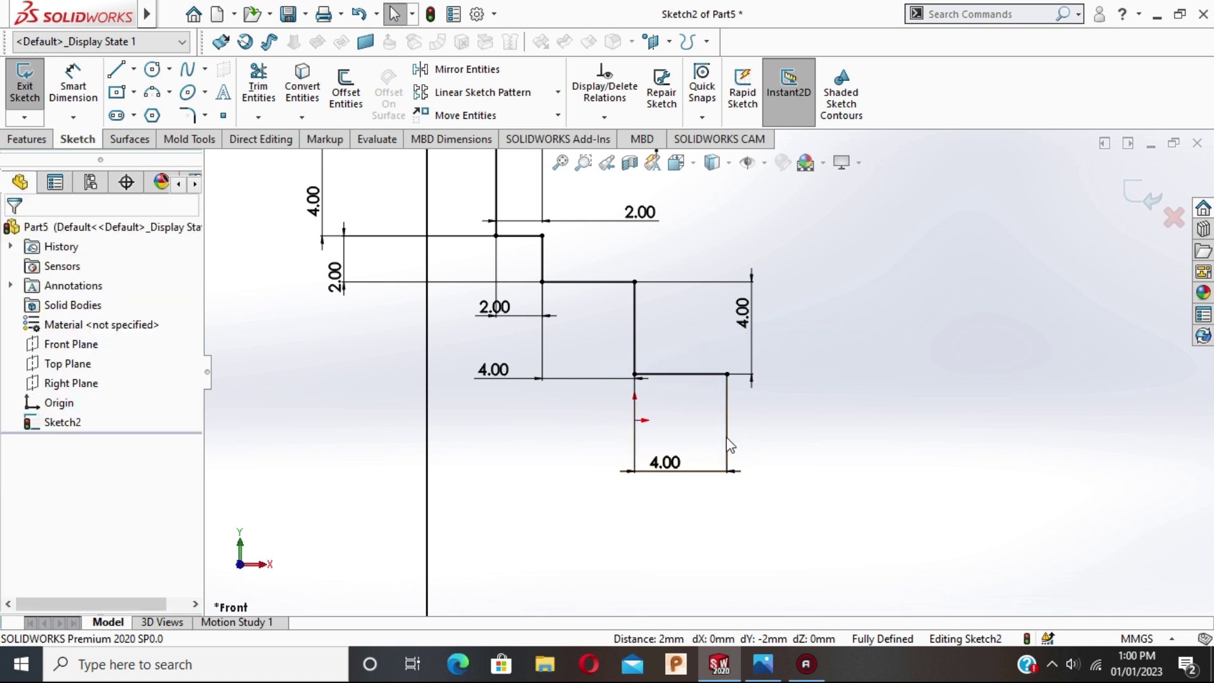
Delete the Coincident relation between the vertical step line above the crossbar line and the origin
scroll(696, 398, "up", 4)
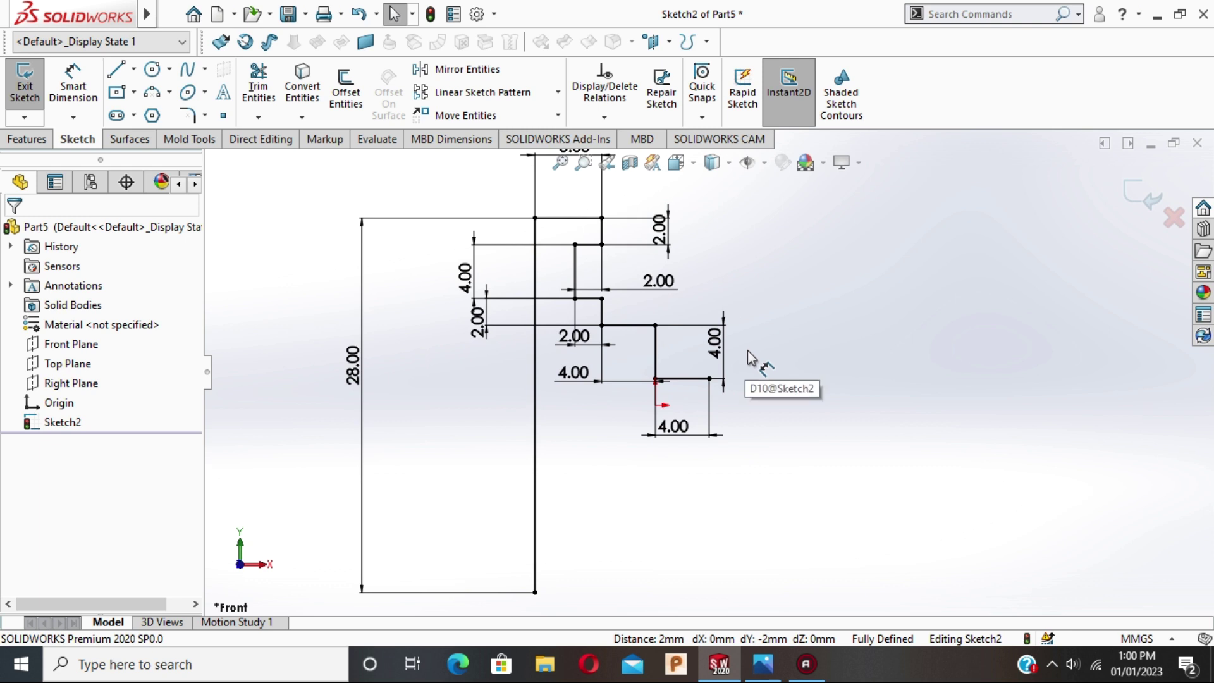
left_click(658, 343)
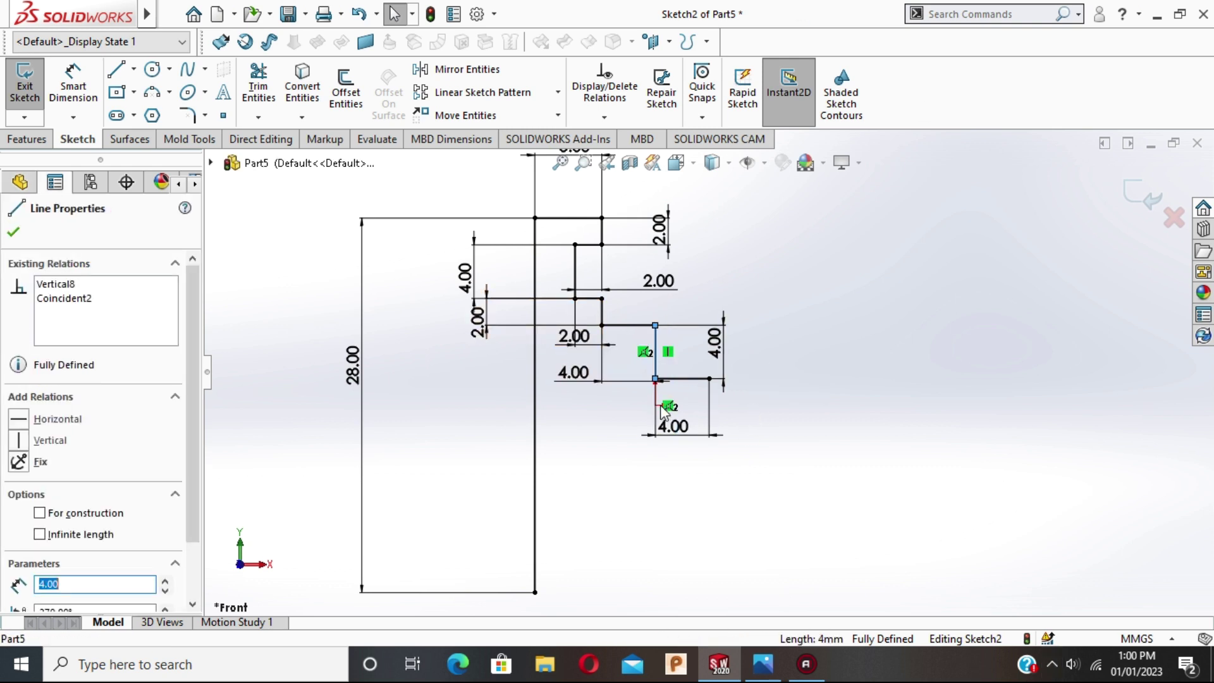
key("Escape")
left_click(656, 406, "ctrl")
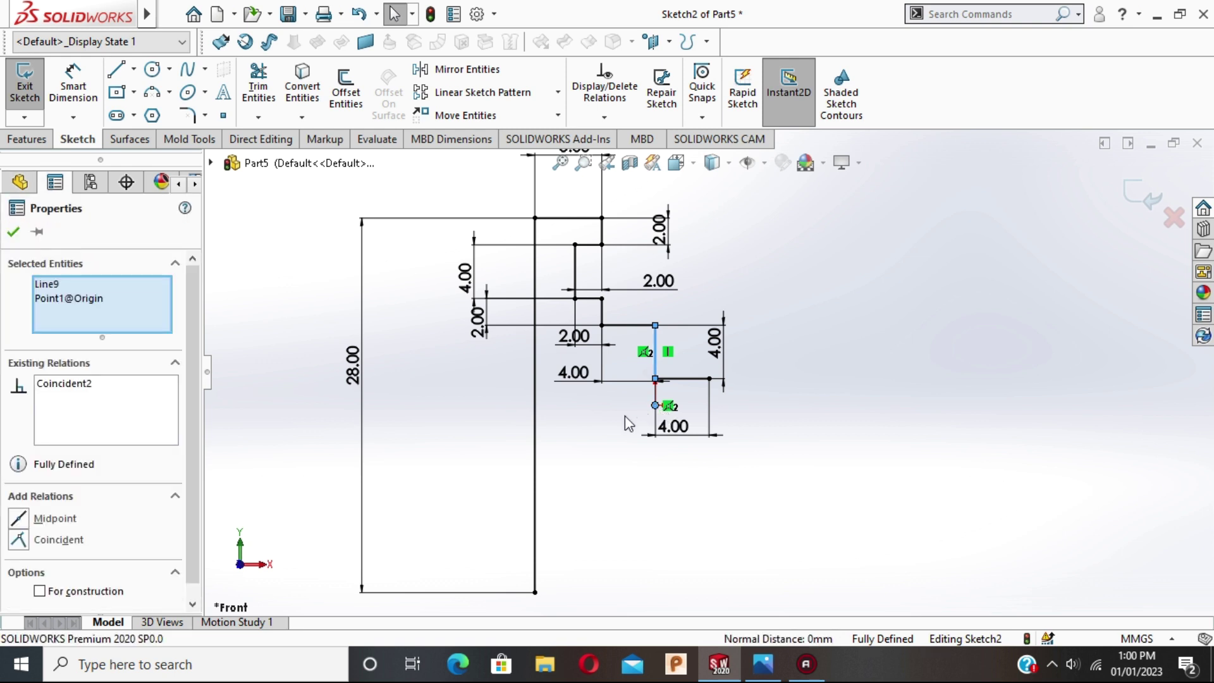
right_click(87, 386)
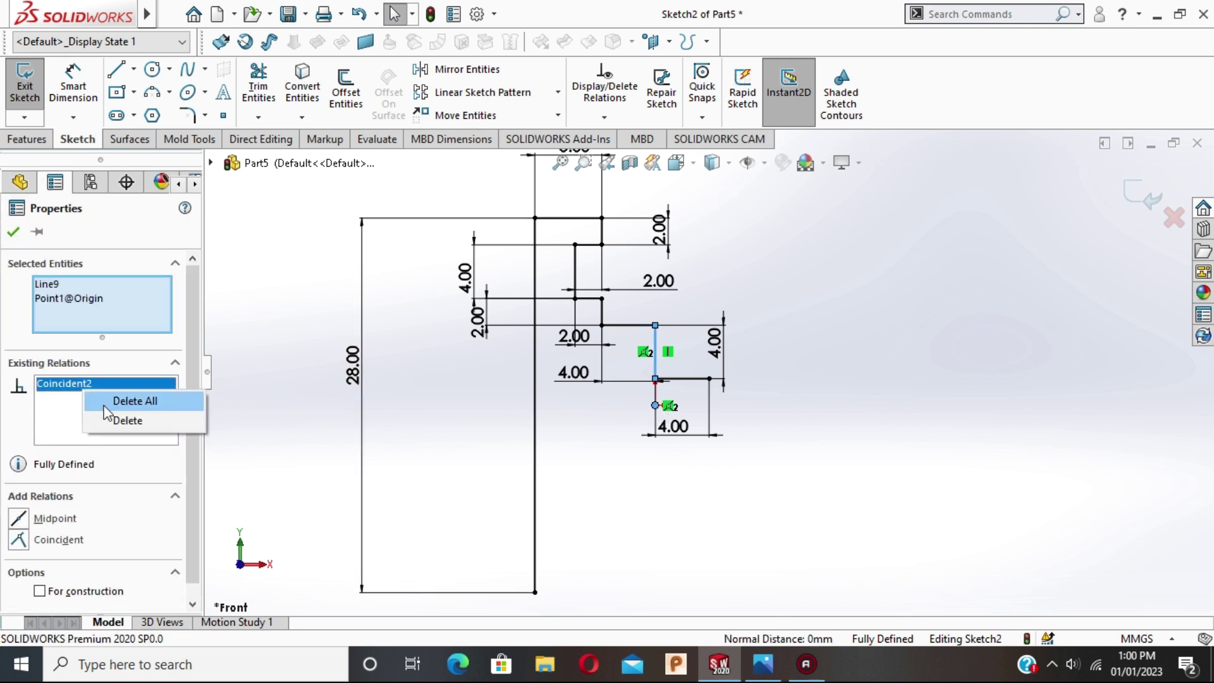
left_click(120, 421)
left_click(807, 538)
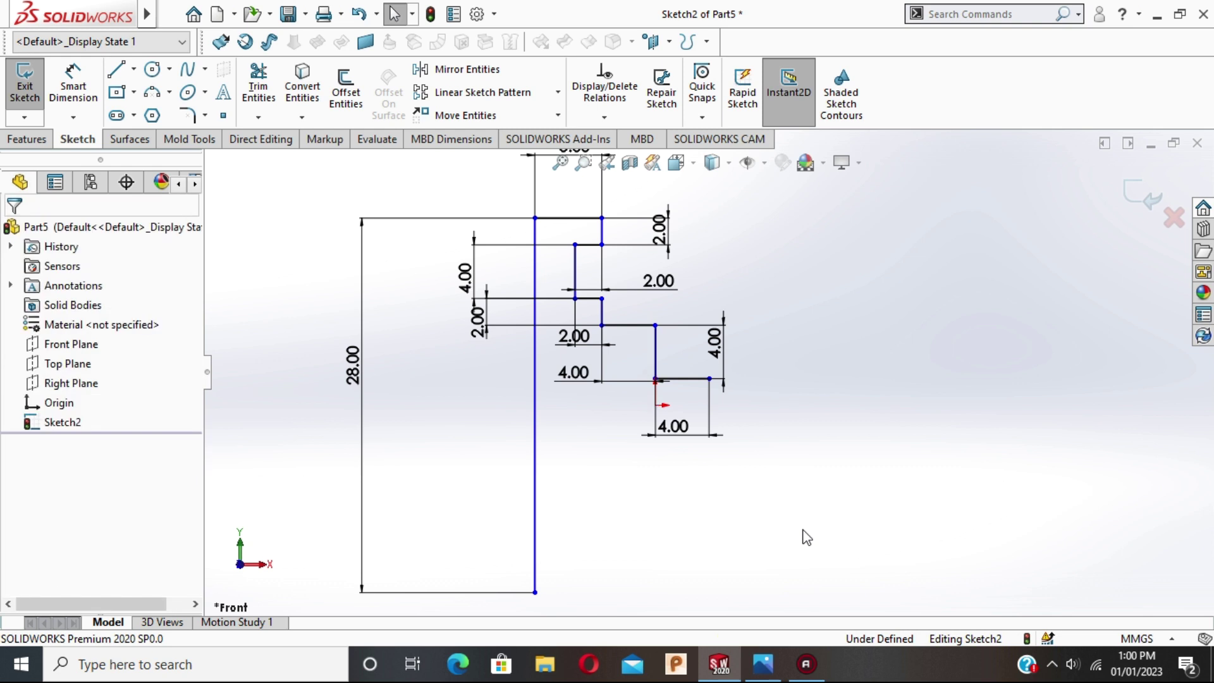
Add a Vertical relation between the crossbar line's free end point and the origin
scroll(746, 484, "down", 1)
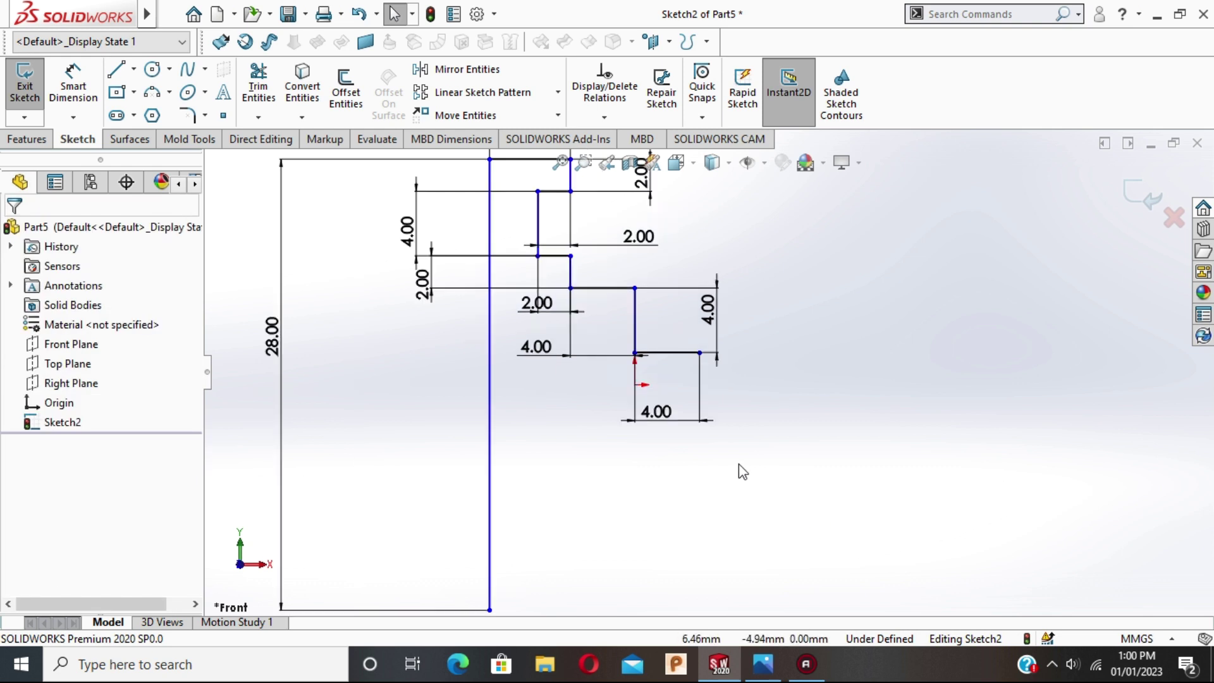
left_click(694, 357)
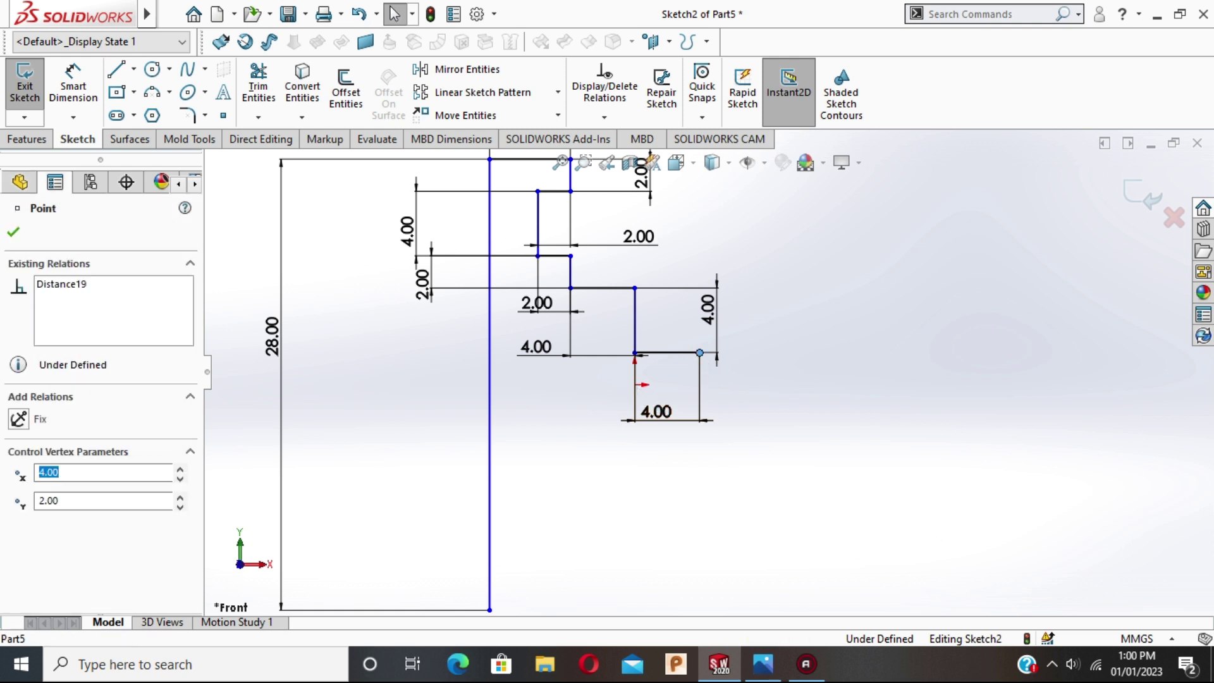
left_click(635, 385, "ctrl")
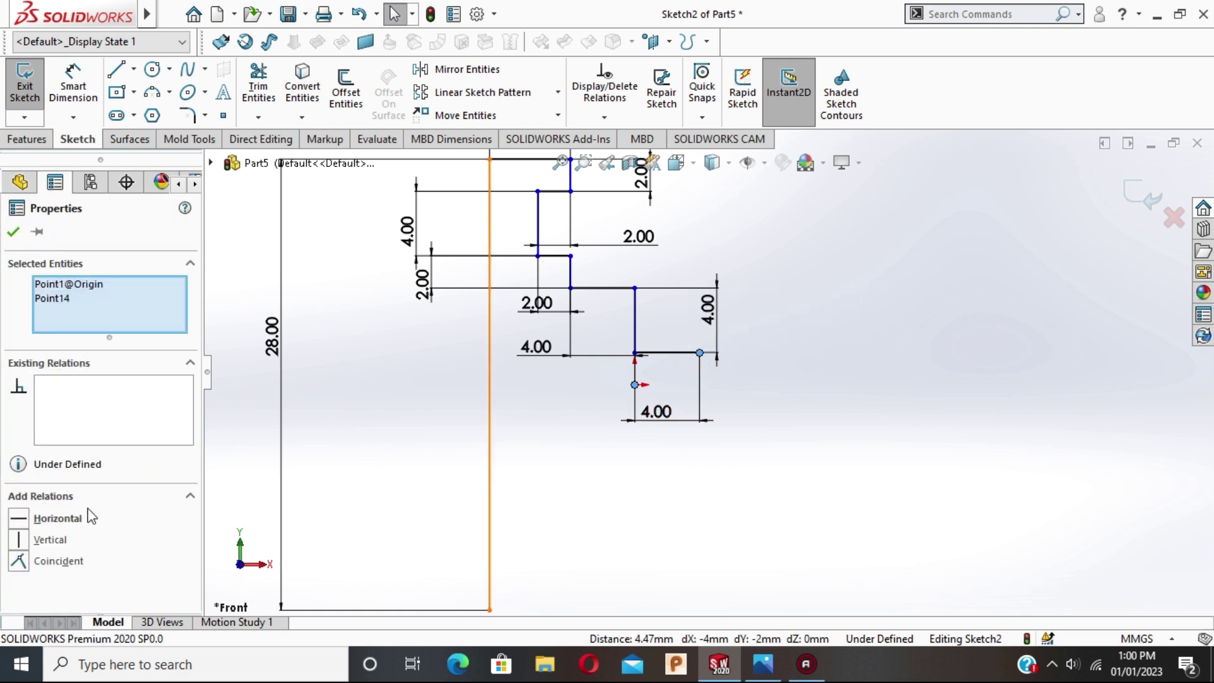
left_click(19, 541)
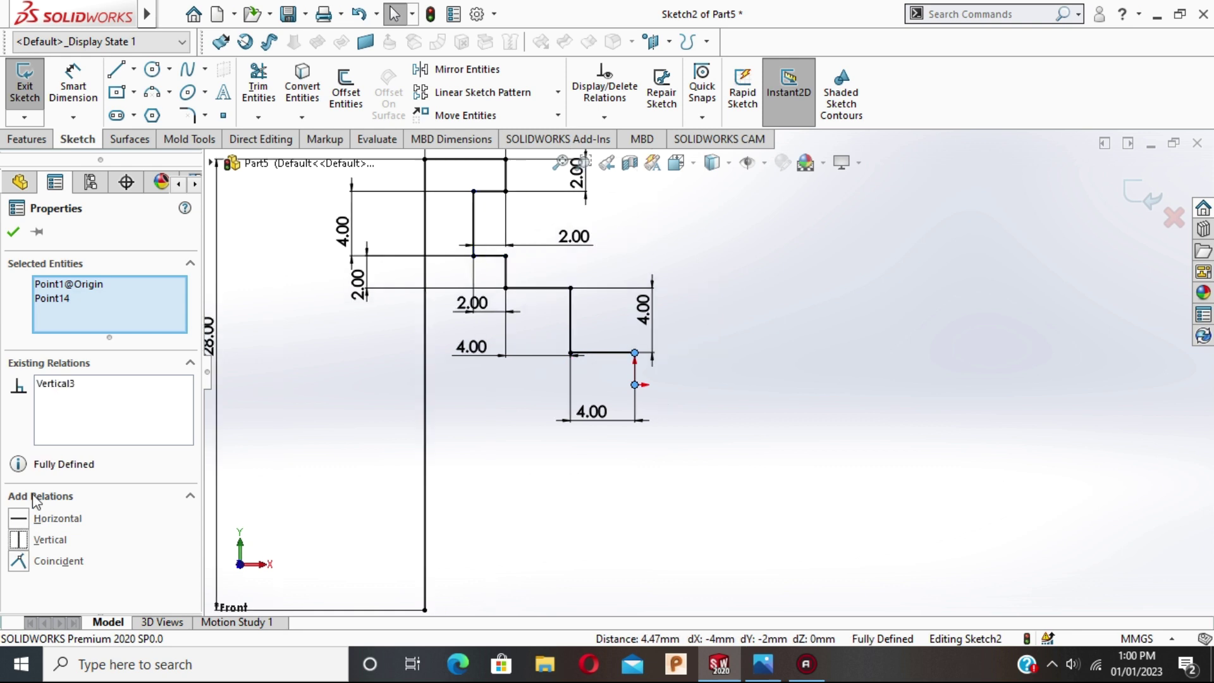
left_click(13, 231)
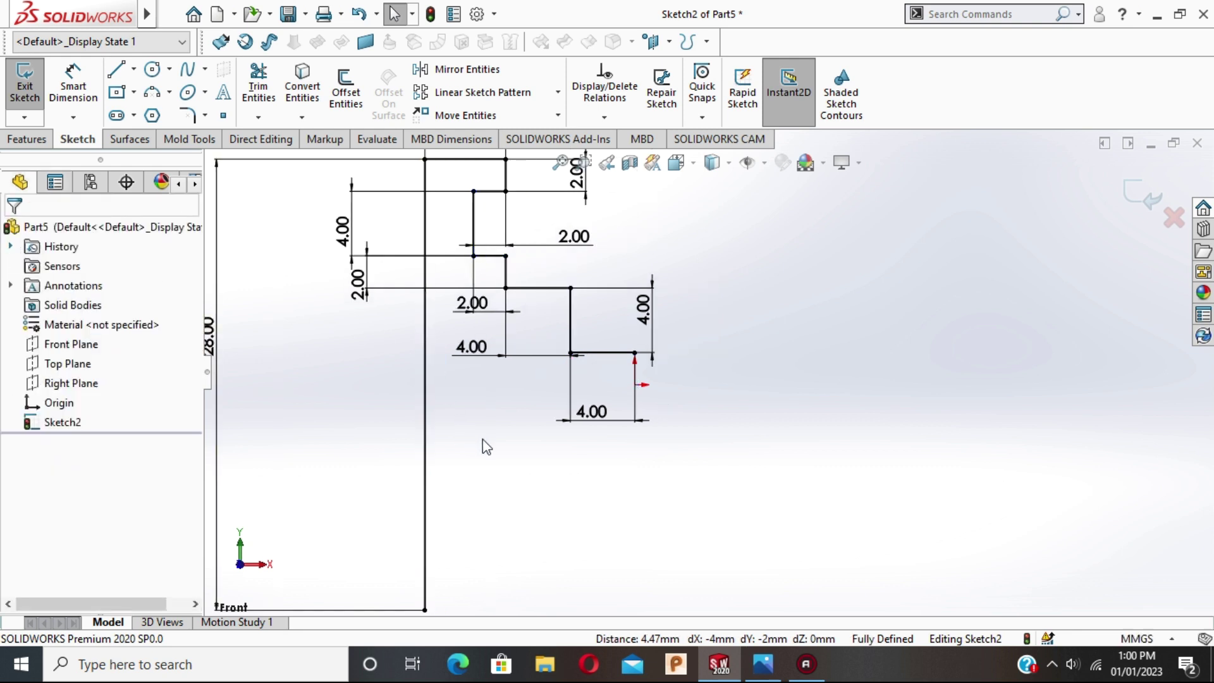
Try to add a vertical dimension between the crossbar line's free end point and the origin
scroll(729, 377, "down", 1)
left_click(98, 92)
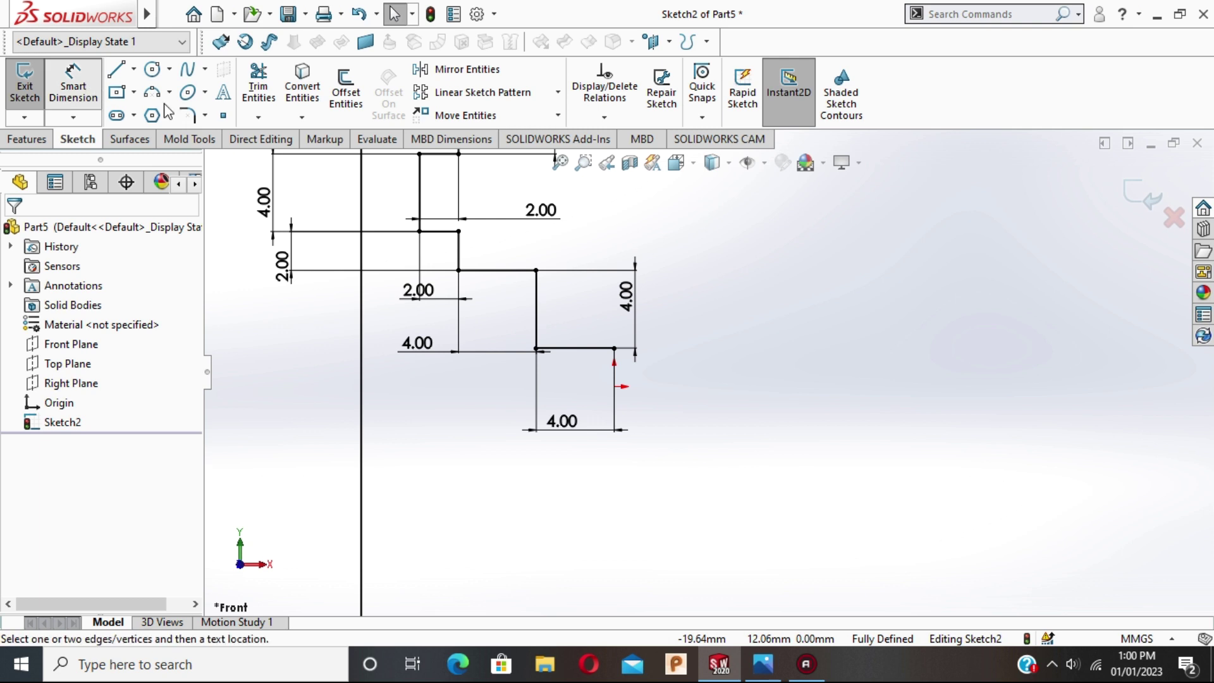
left_click(614, 387)
left_click(615, 386)
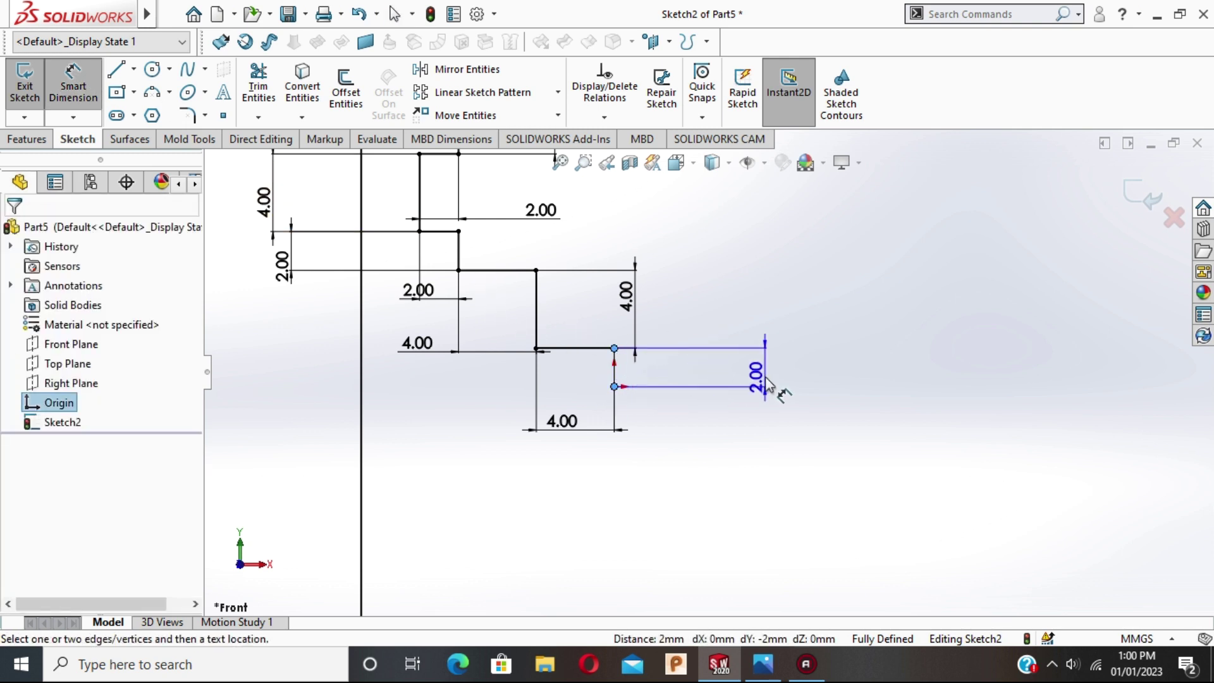
left_click(753, 389)
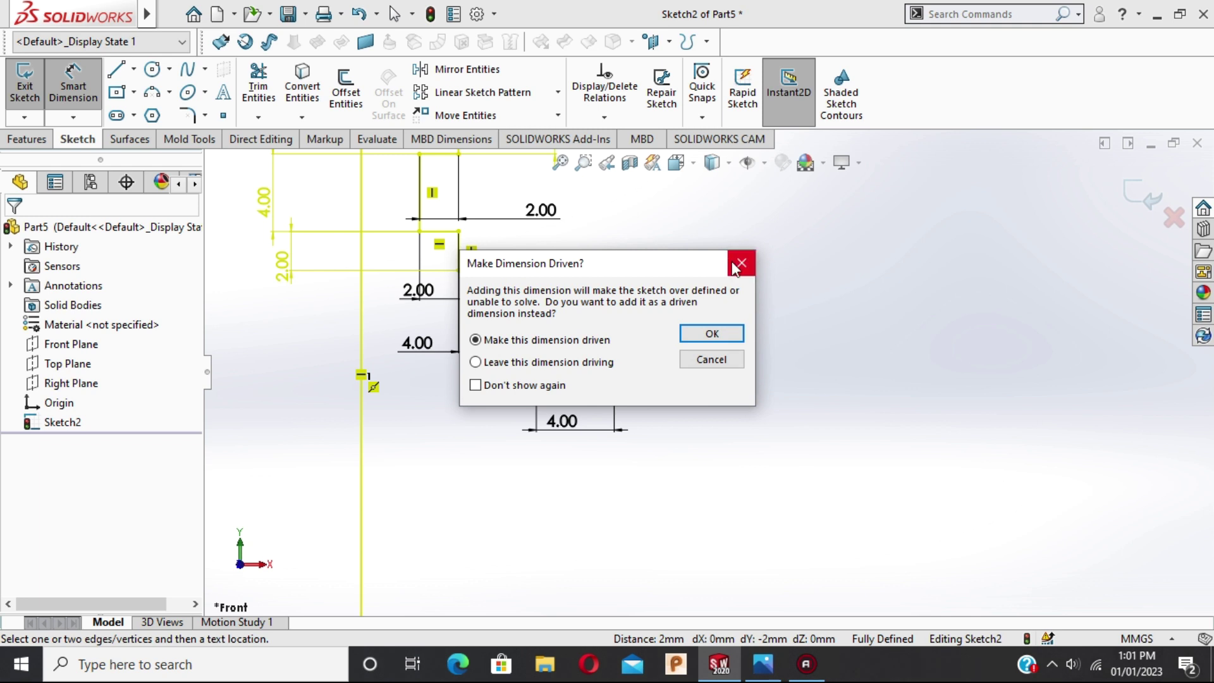
left_click(735, 268)
scroll(703, 468, "up", 2)
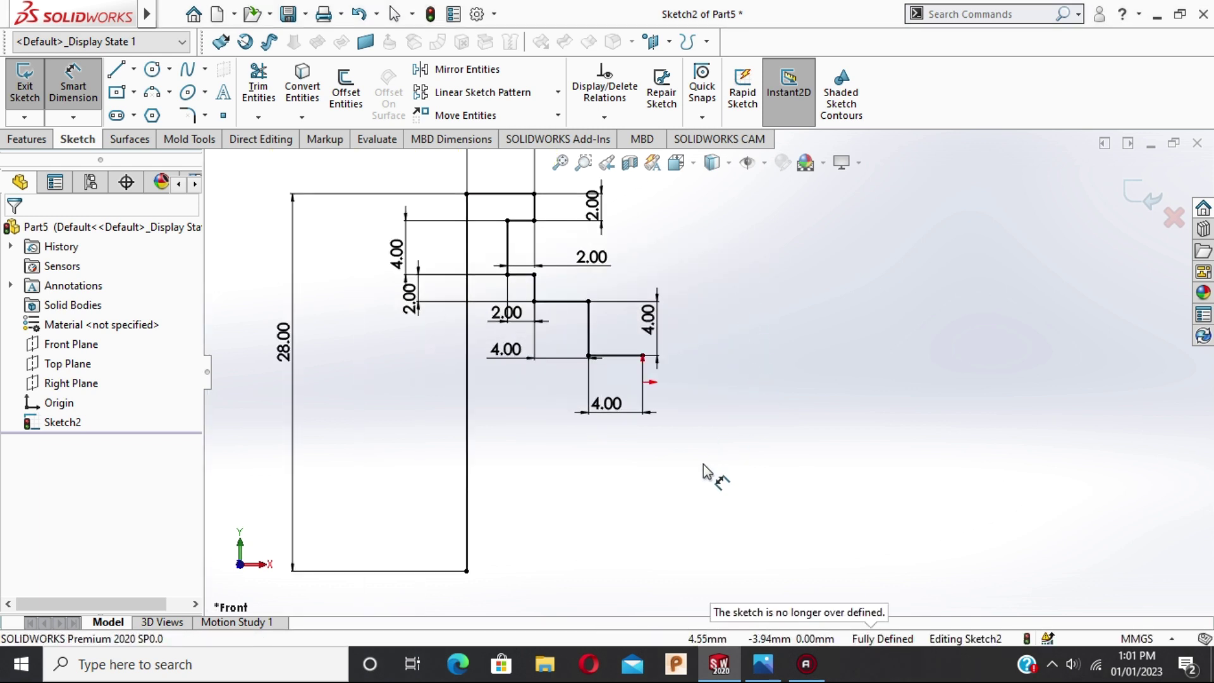
scroll(701, 464, "up", 2)
key("Escape")
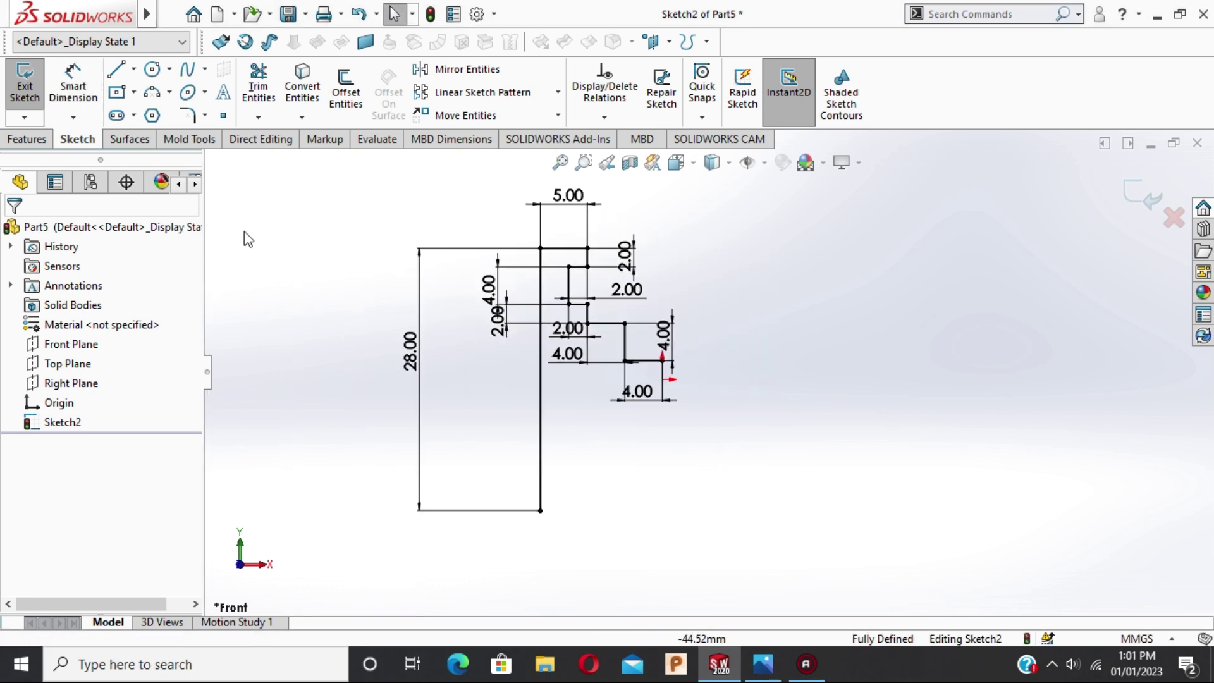
Sketch a vertical centerline about 32 mm long through the origin, spanning the profile's full height
left_click(133, 69)
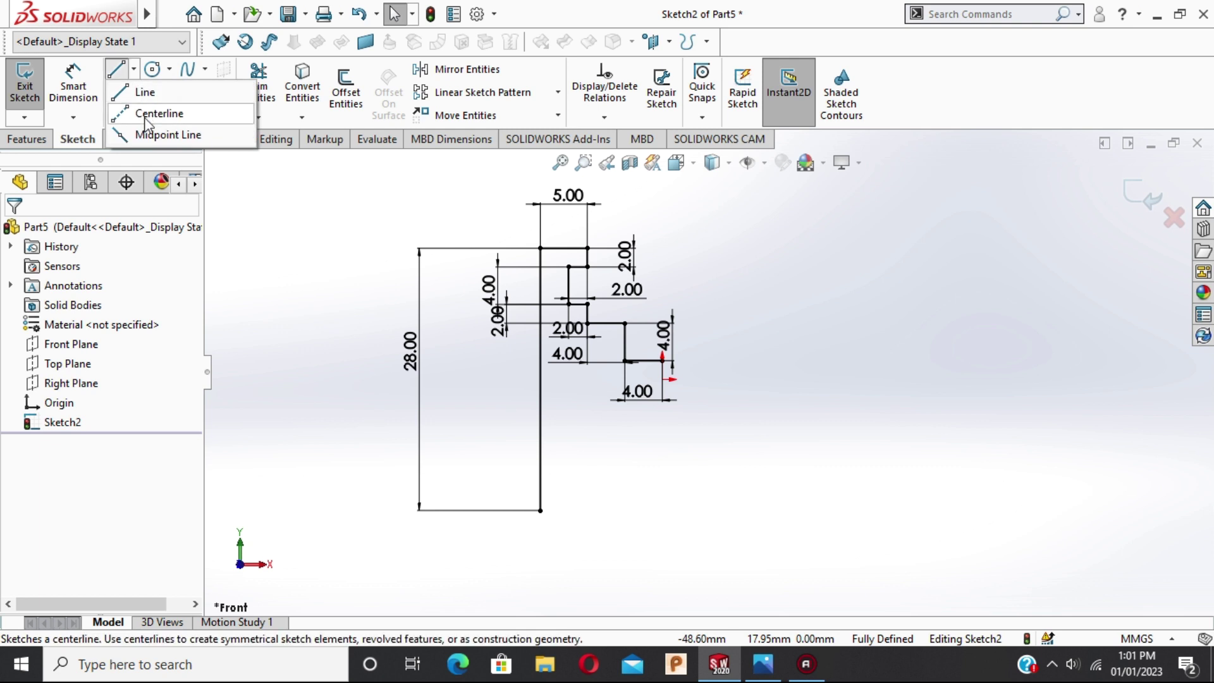
left_click(662, 226)
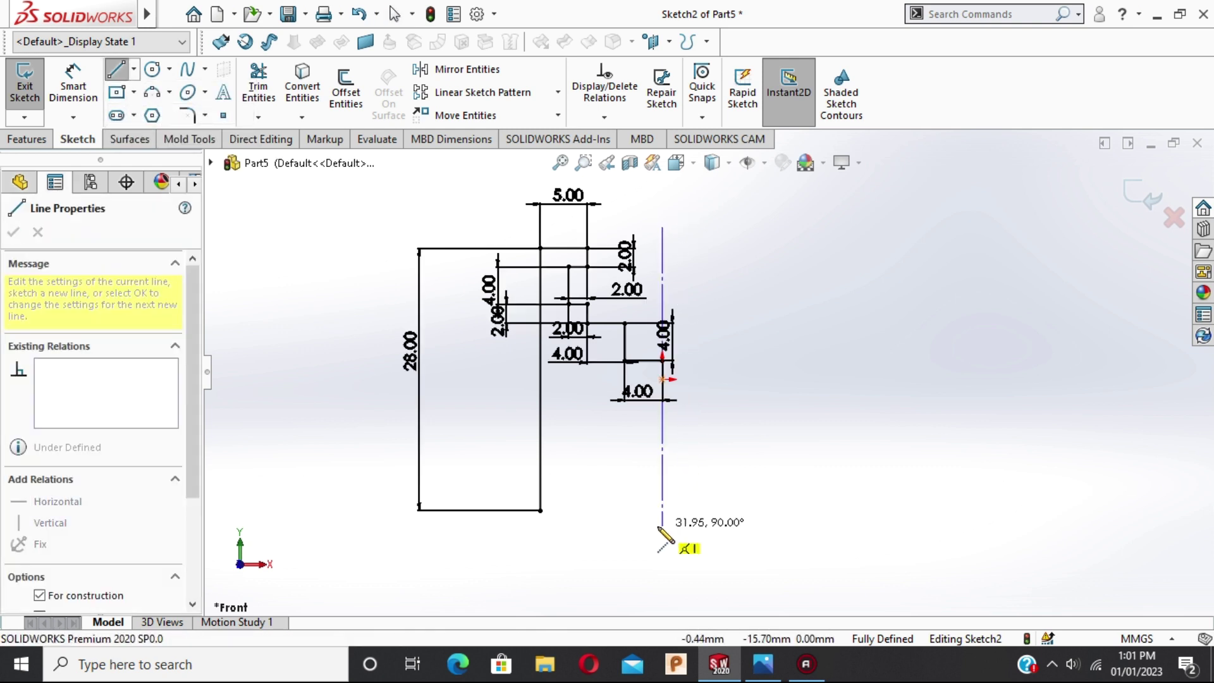
left_click(662, 527)
key("Escape")
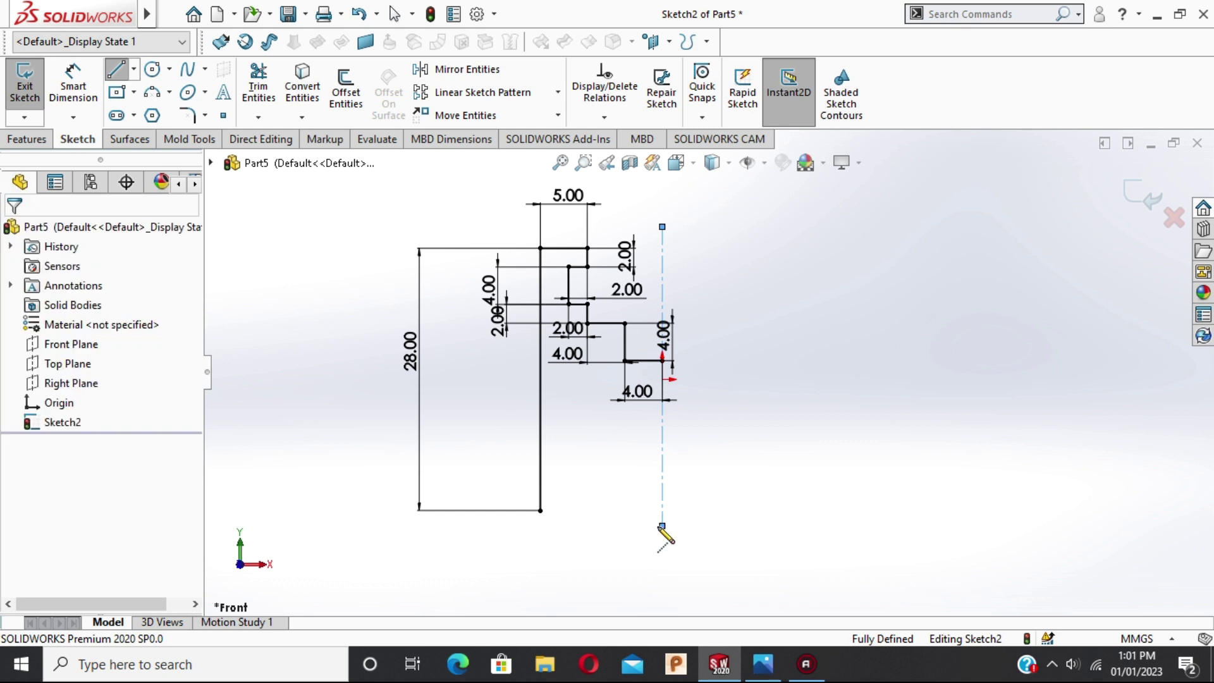
Sketch a horizontal centerline through the origin, extending beyond the long vertical line on one side and equally far on the other
left_click(133, 70)
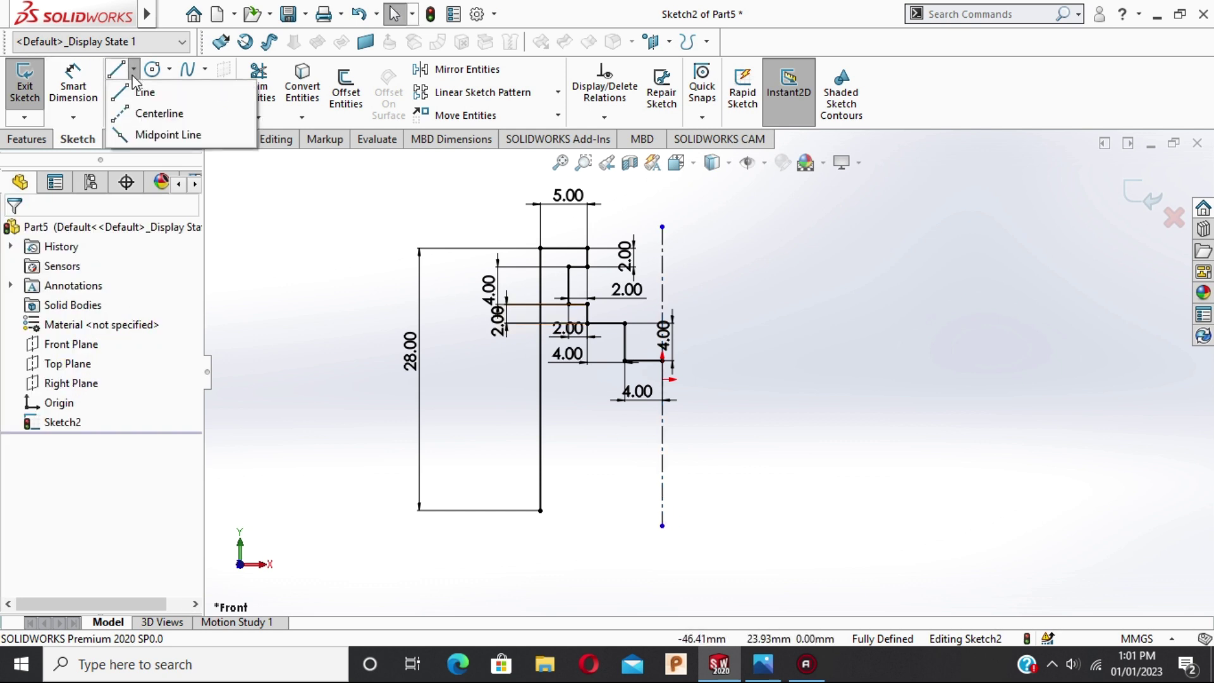
left_click(126, 113)
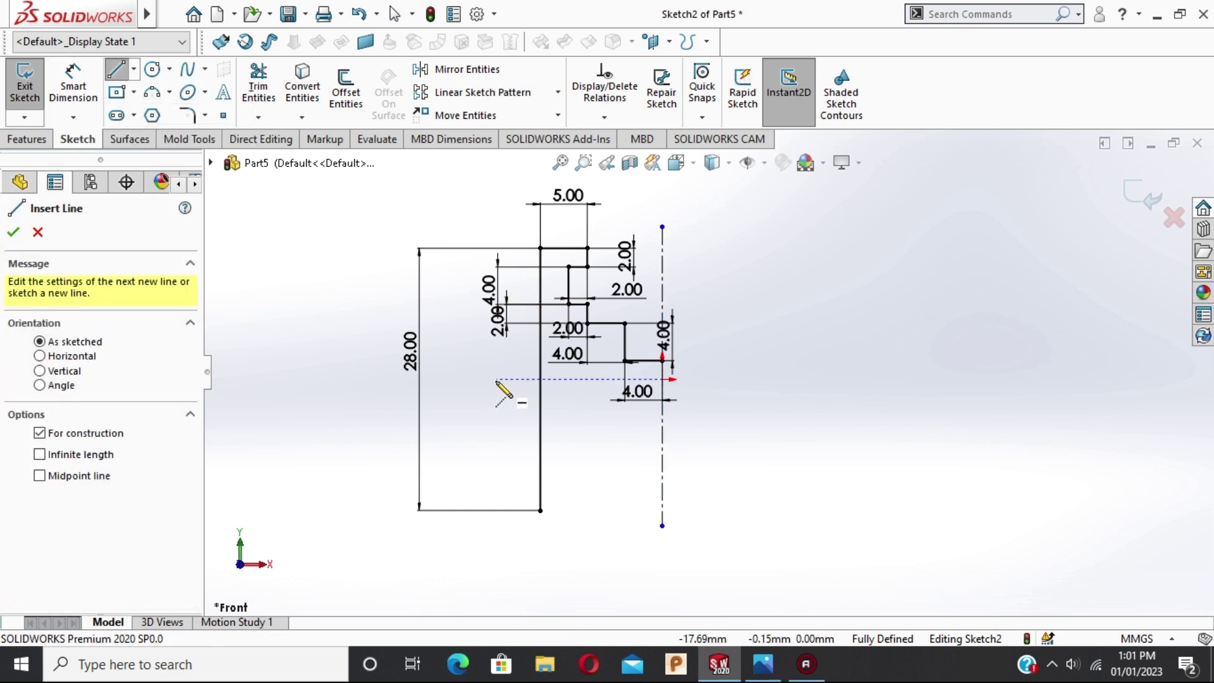
left_click(496, 379)
left_click(829, 379)
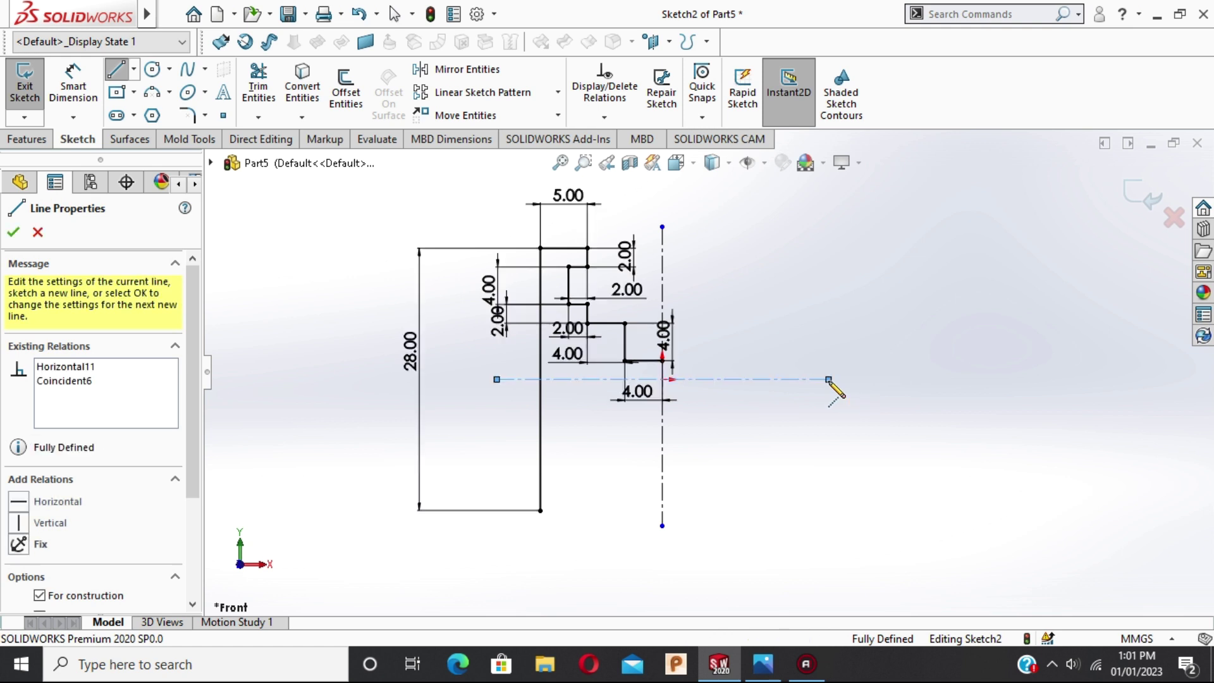
key("Escape")
key("Escape")
Mirror the nine stepped lines of the profile's upper half about the horizontal centerline, keeping the originals
left_click(463, 78)
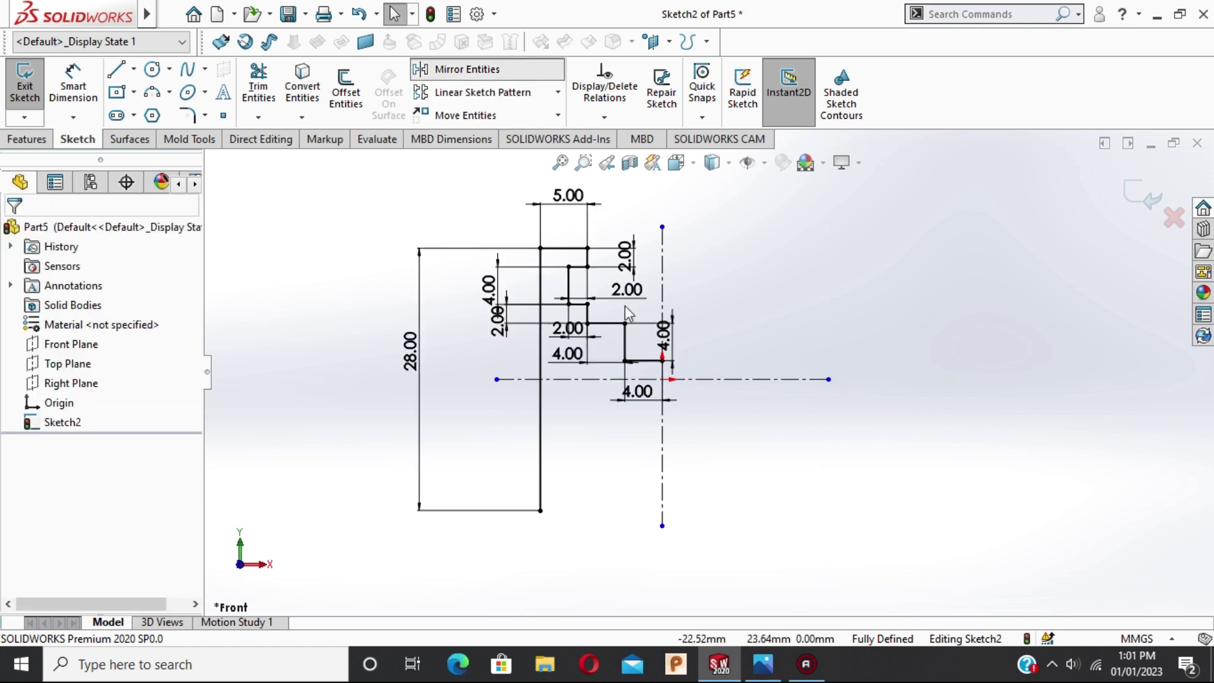
scroll(700, 326, "down", 1)
left_click(543, 236)
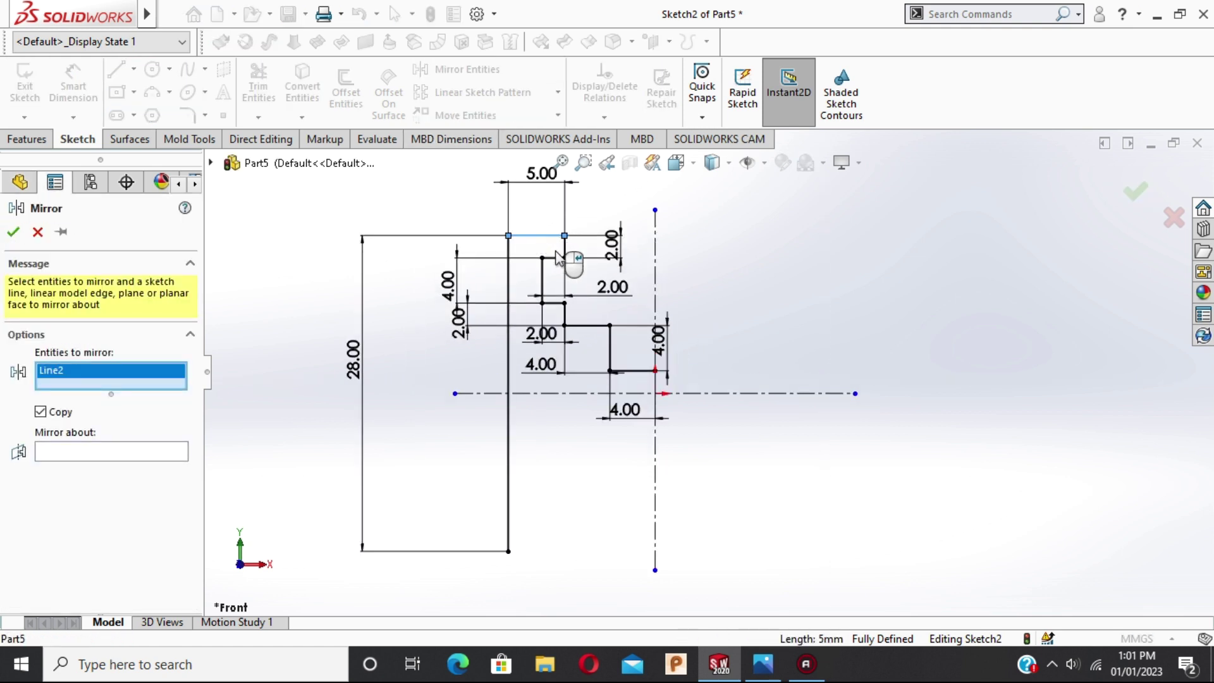
left_click(565, 248)
left_click(554, 258)
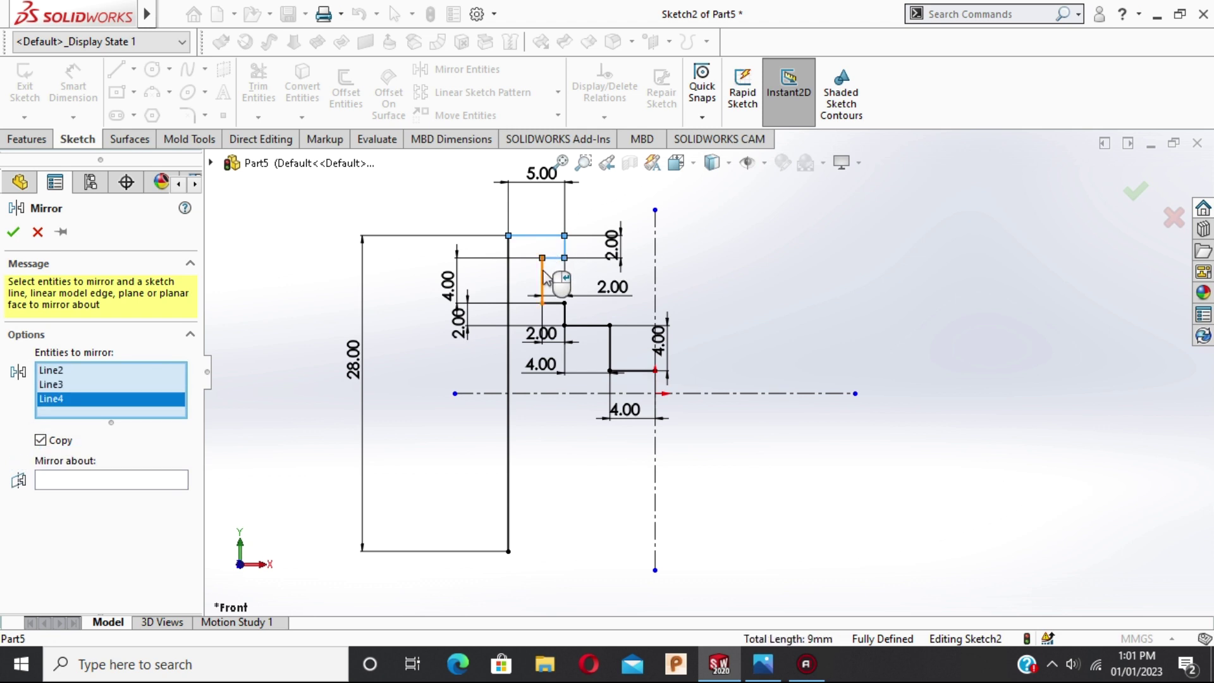
left_click(543, 275)
scroll(529, 314, "down", 2)
left_click(570, 302)
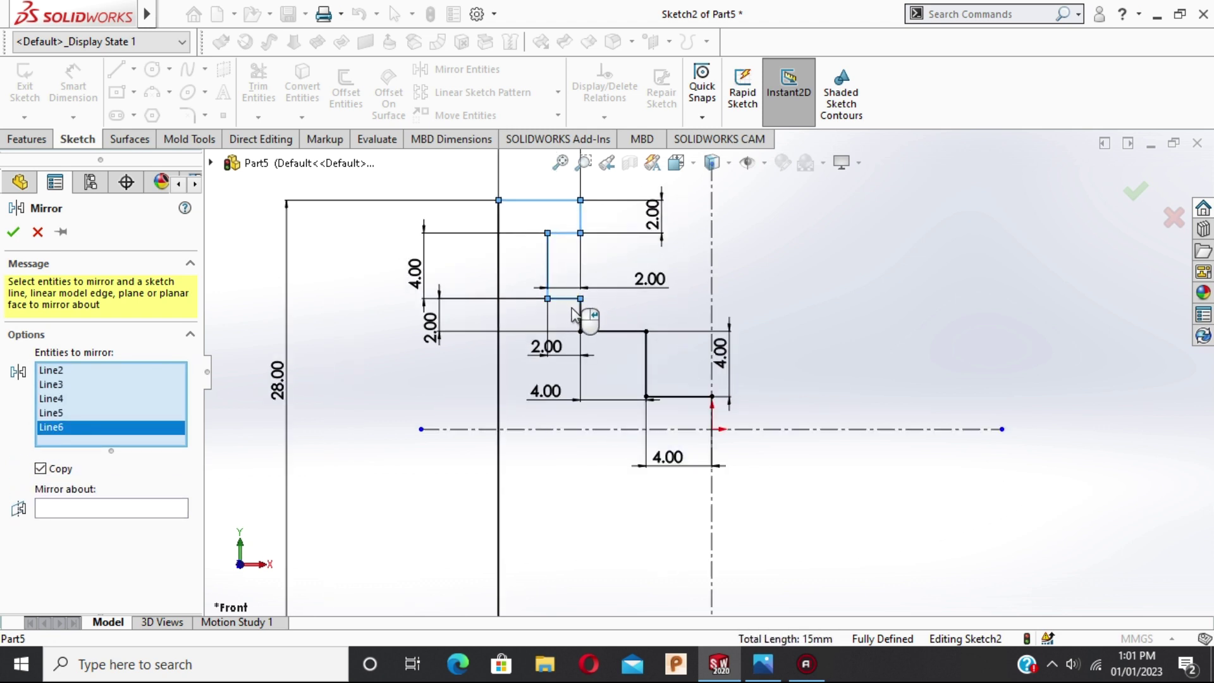
left_click(580, 315)
left_click(617, 332)
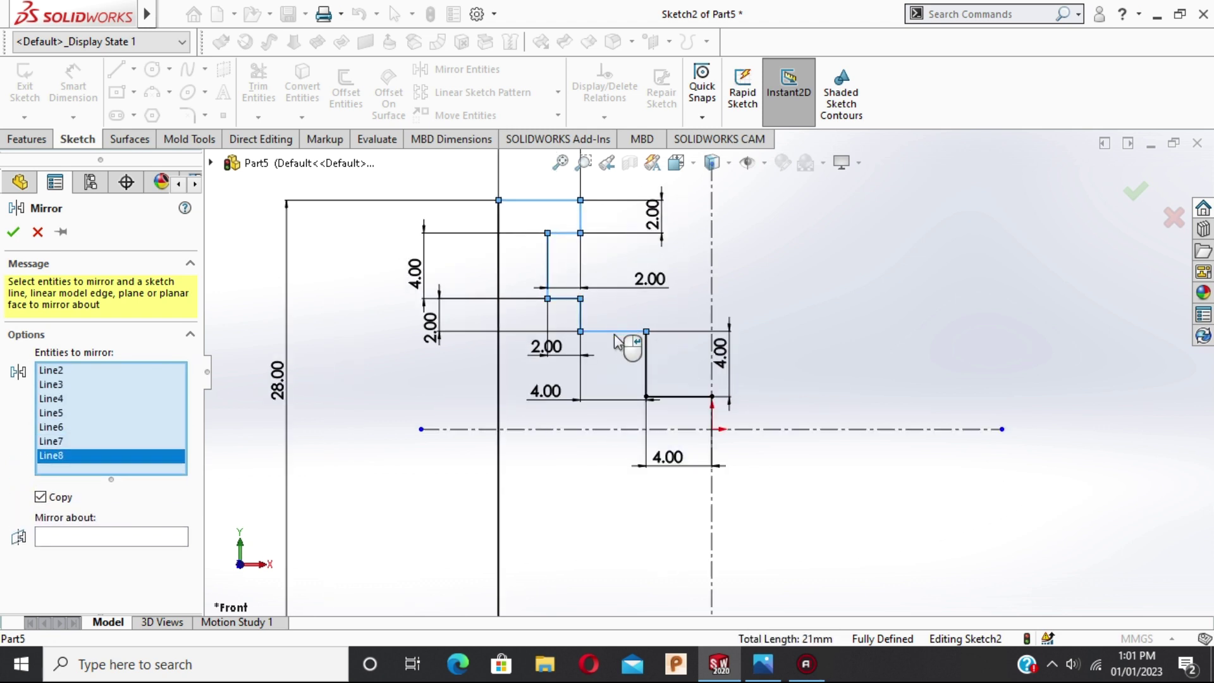
left_click(645, 360)
left_click(681, 396)
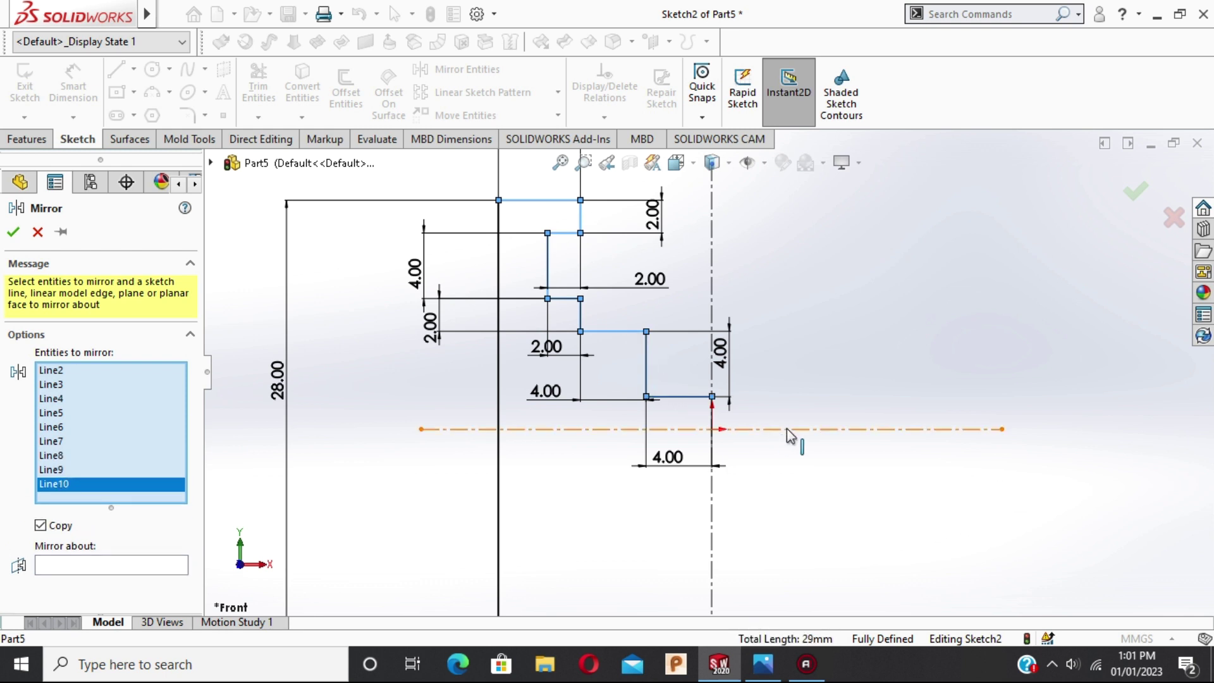
scroll(790, 436, "up", 2)
scroll(790, 435, "up", 3)
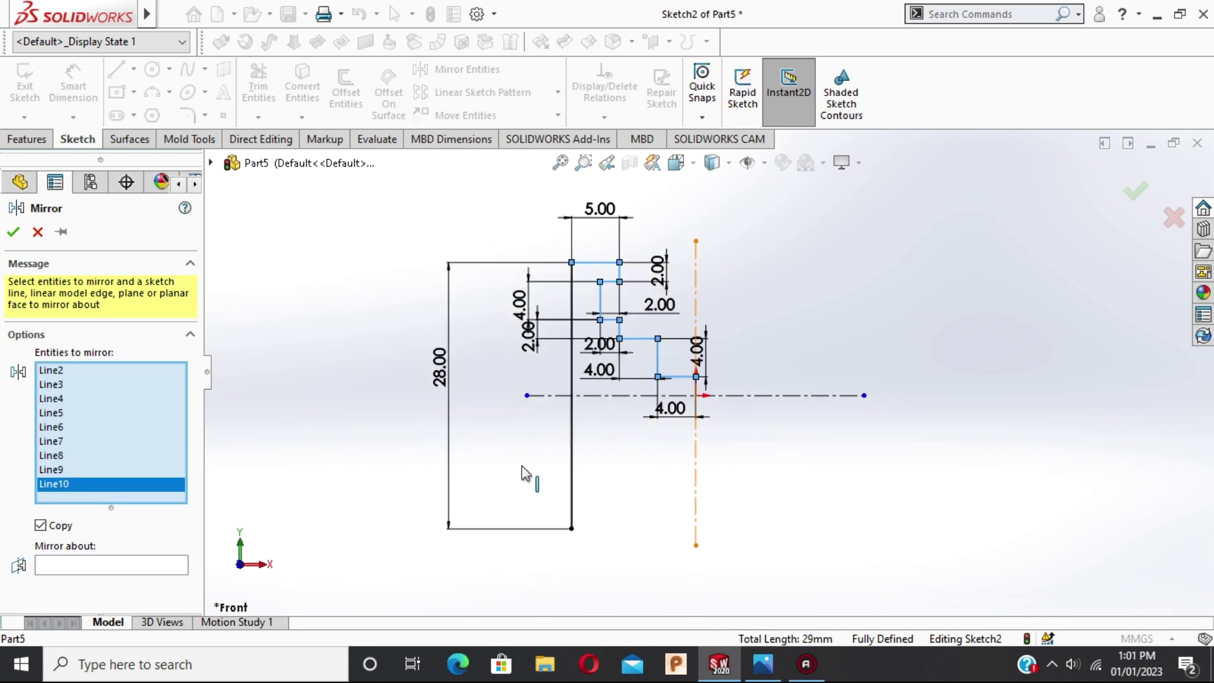
left_click(118, 565)
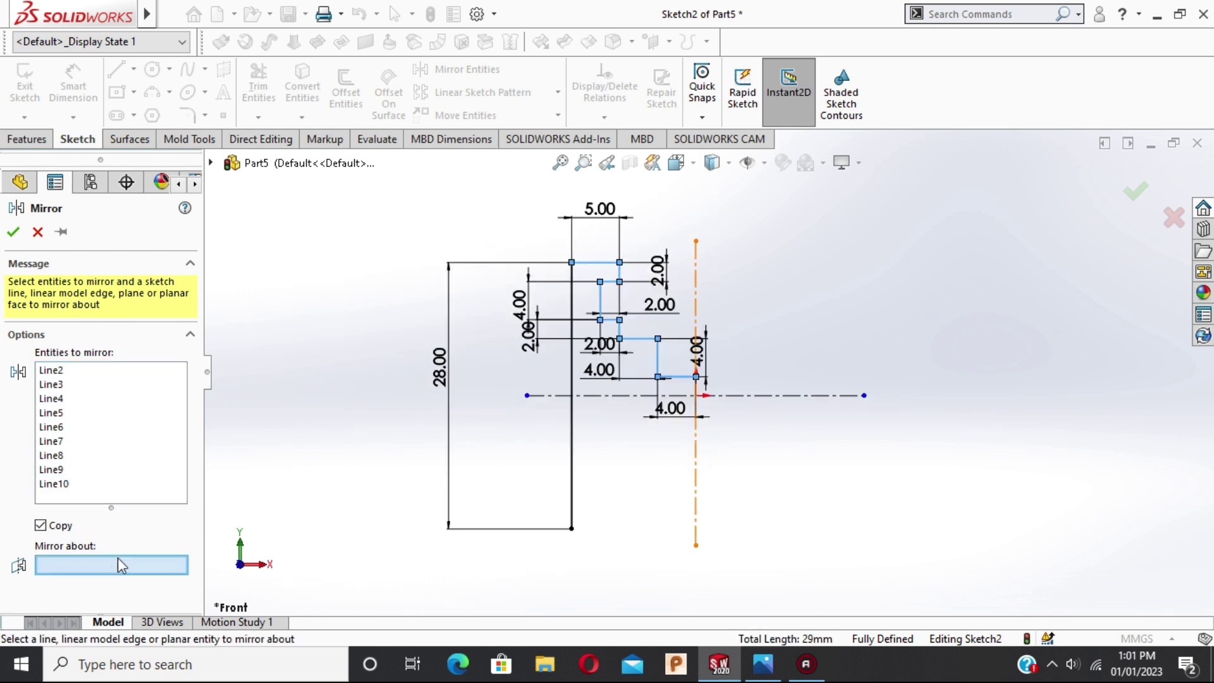
left_click(790, 399)
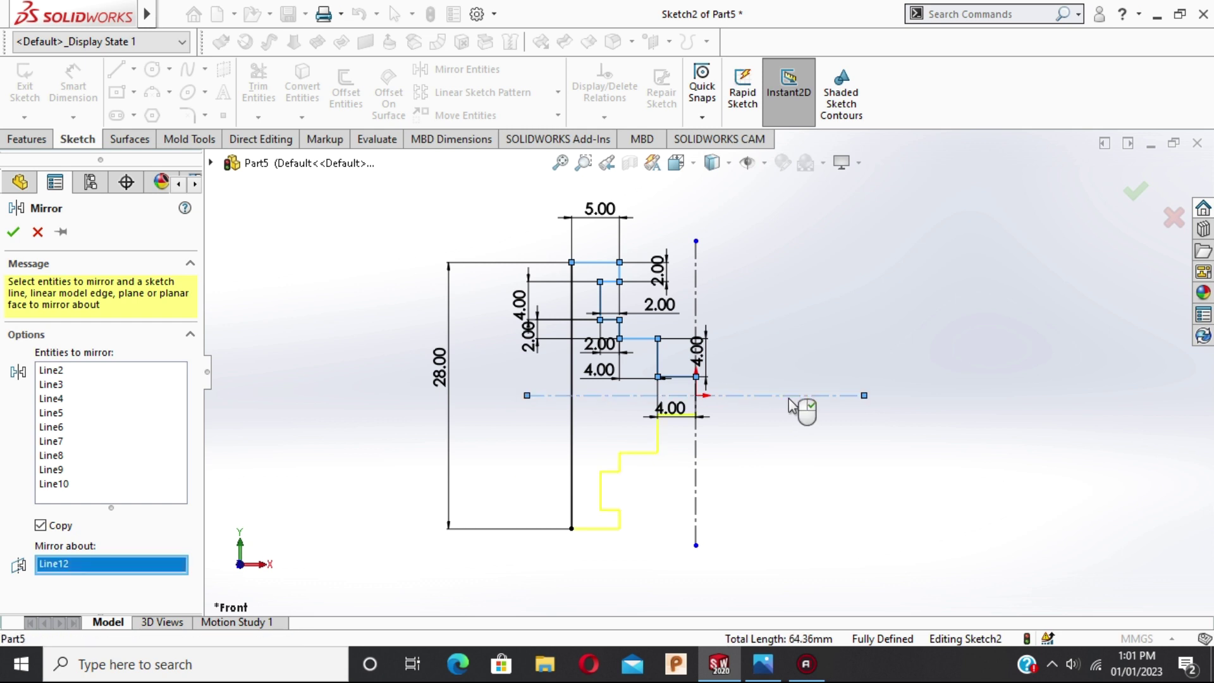
left_click(13, 232)
Mirror all nineteen lines of the profile's left half, including the long vertical line, about the vertical centerline, keeping the originals
scroll(725, 405, "down", 4)
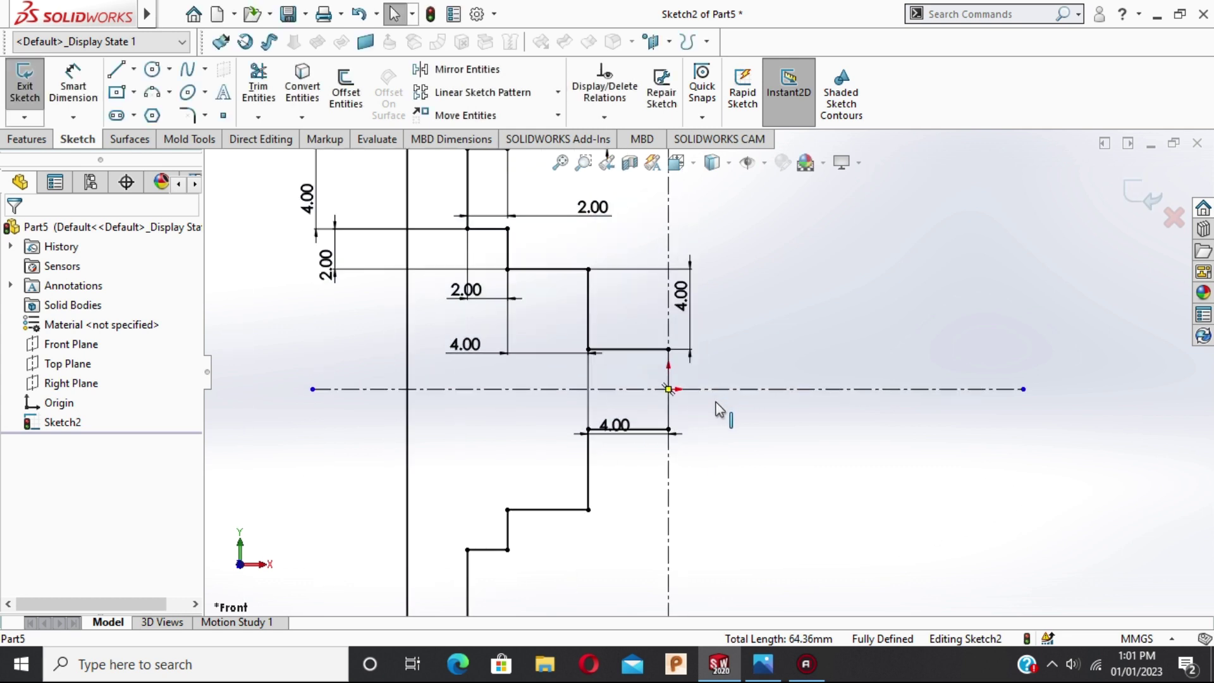
scroll(719, 409, "up", 2)
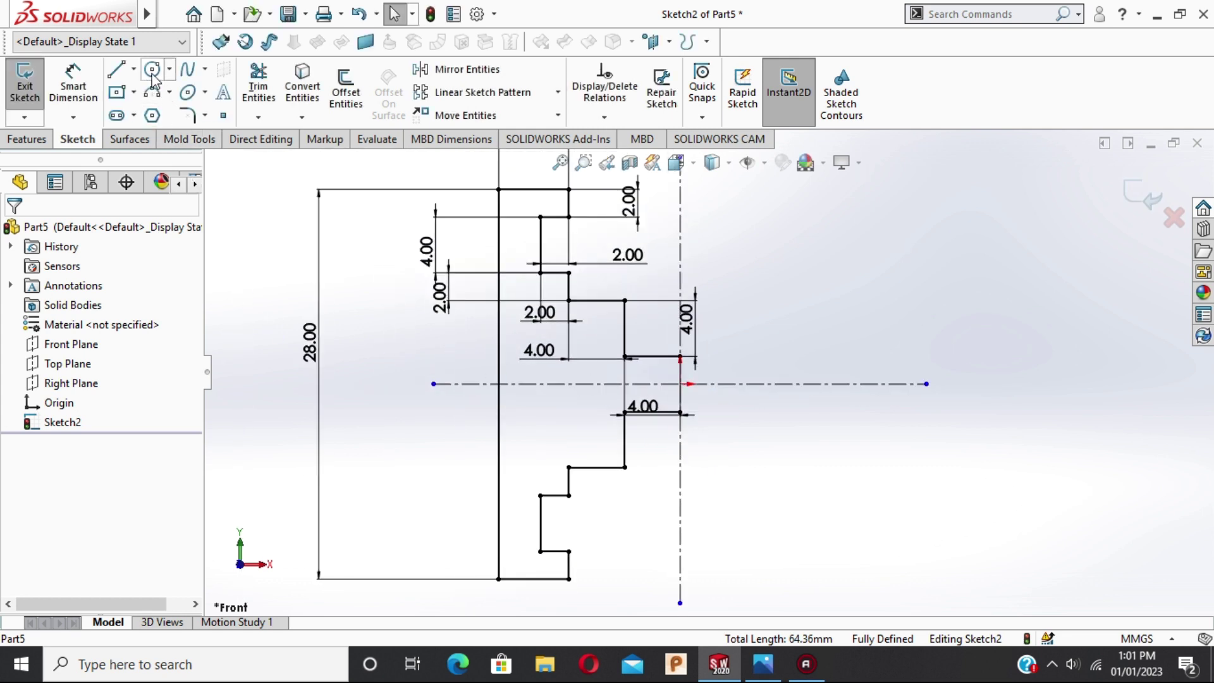
left_click(428, 67)
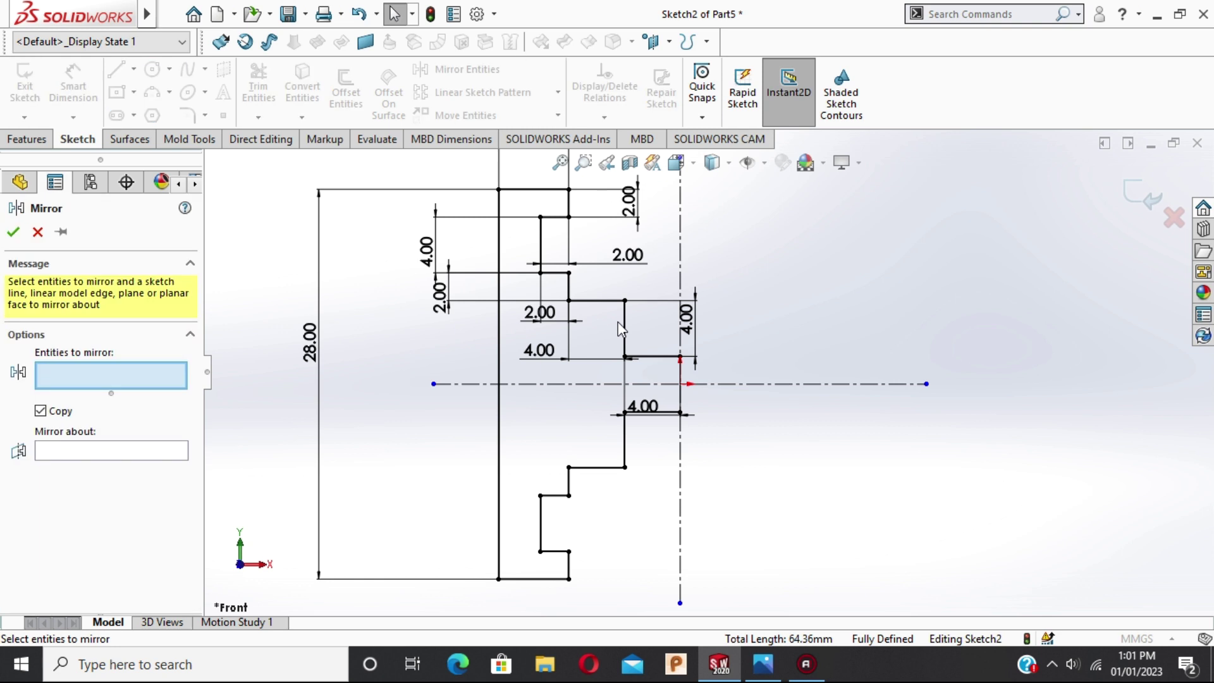
left_click(519, 190)
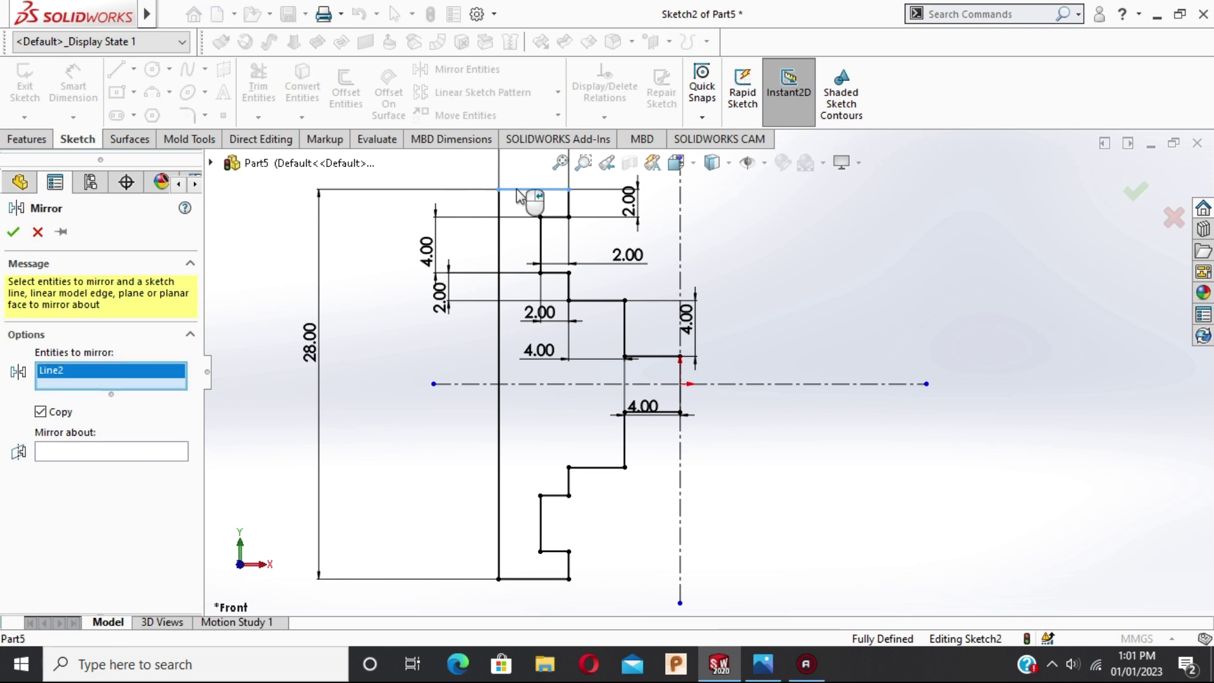
left_click(571, 203)
left_click(541, 235)
left_click(555, 217)
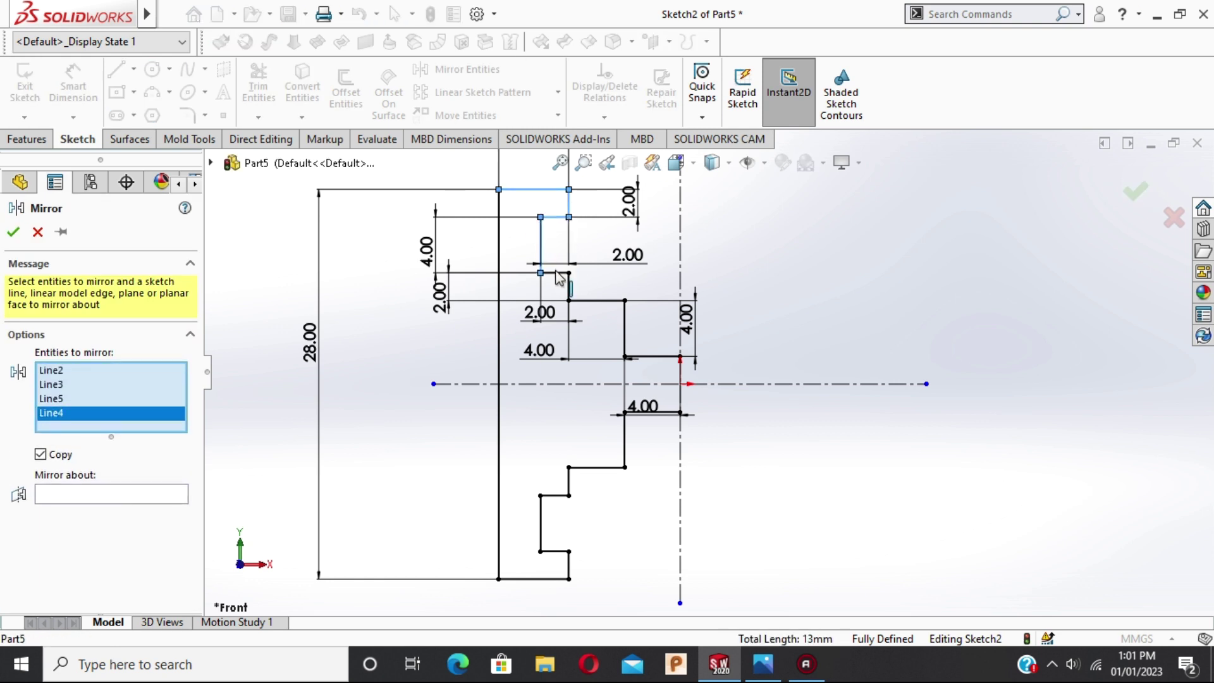
left_click(557, 274)
left_click(571, 291)
left_click(588, 302)
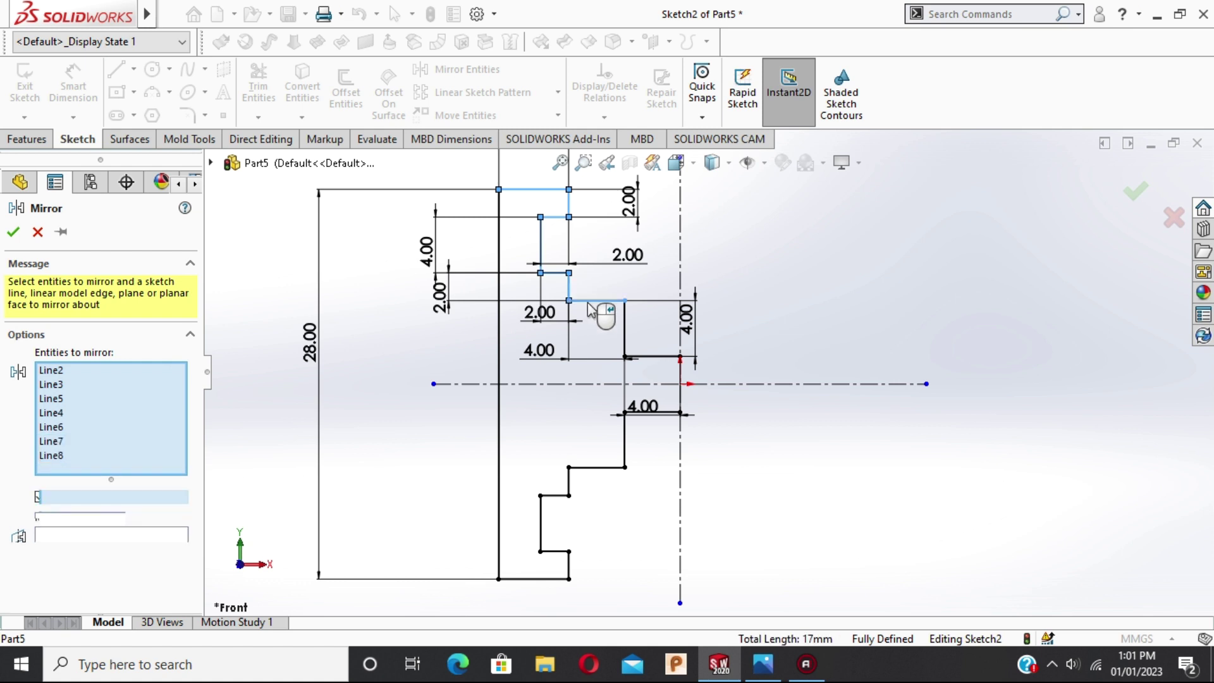
left_click(627, 329)
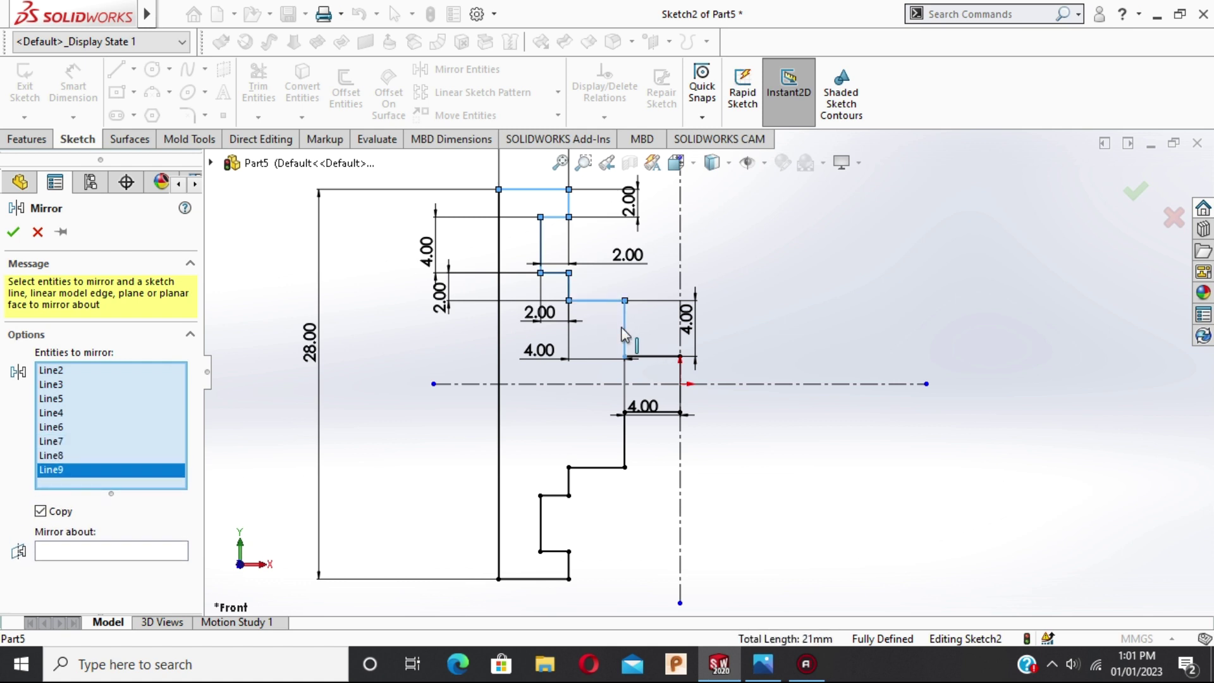
left_click(657, 356)
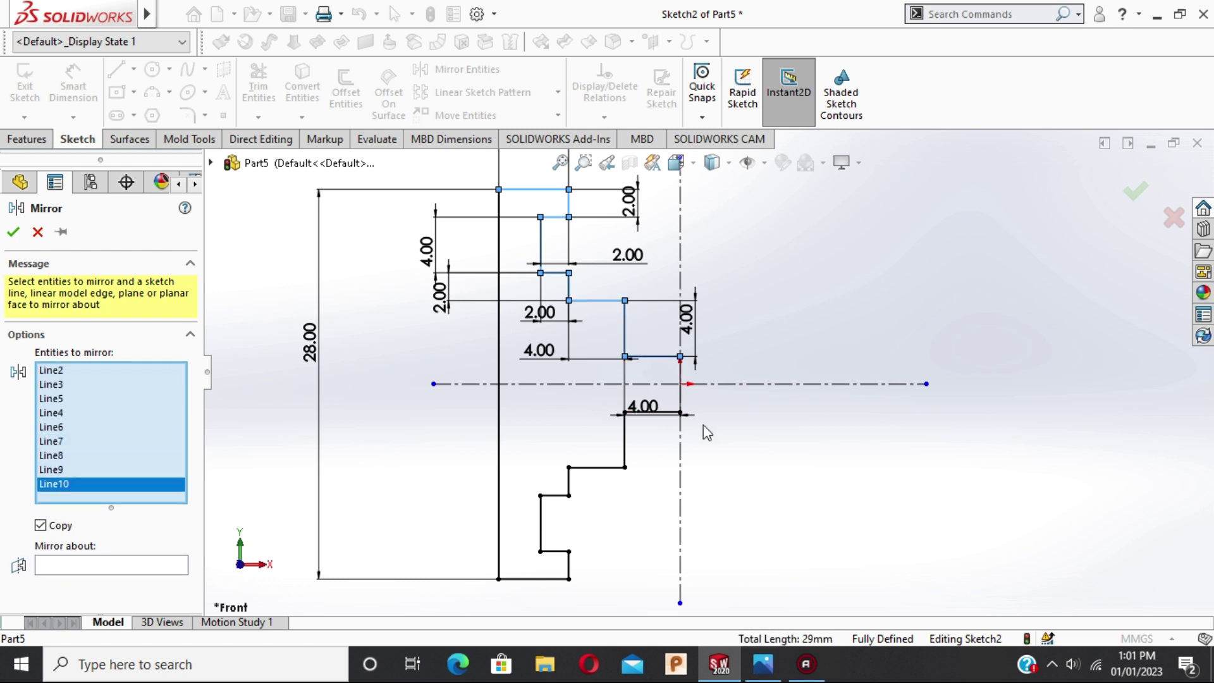
scroll(657, 435, "down", 2)
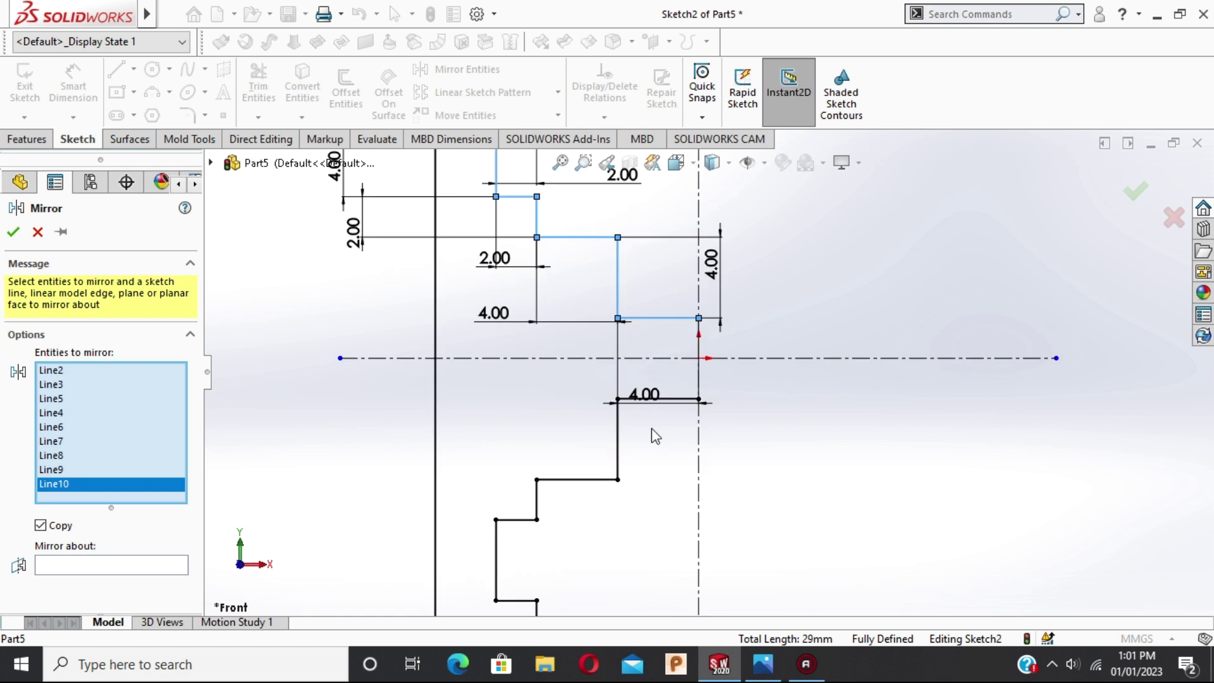
left_click(686, 400)
left_click(619, 452)
left_click(577, 480)
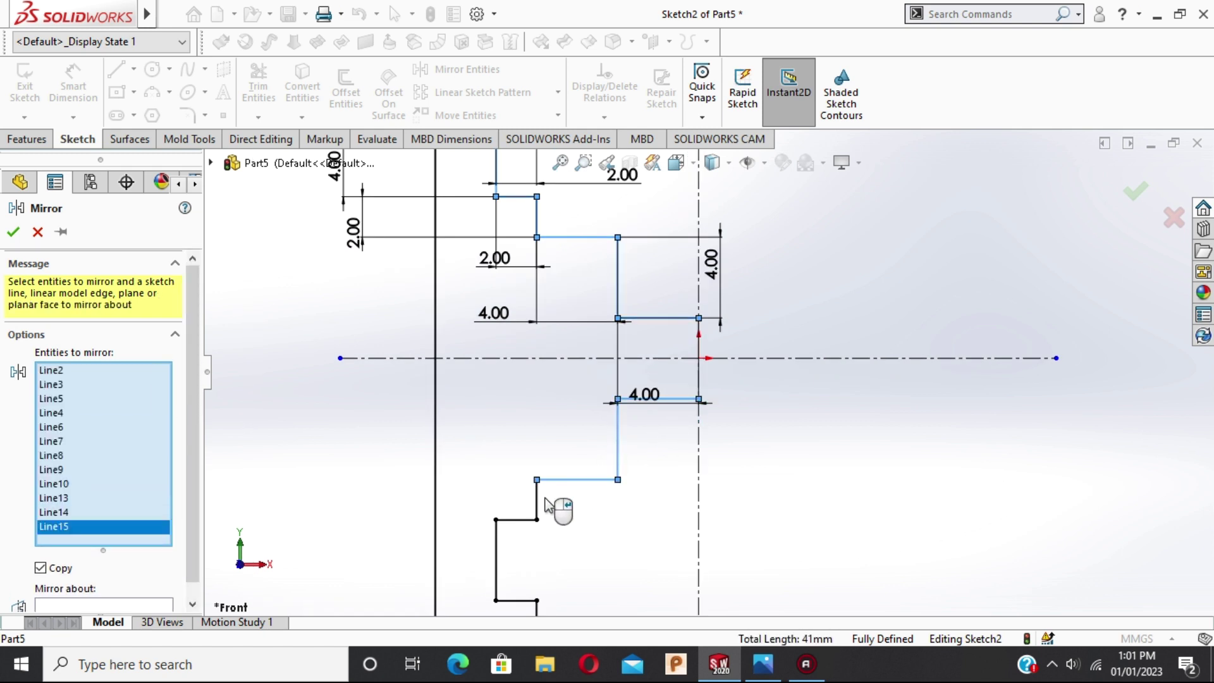
left_click(537, 501)
left_click(518, 520)
scroll(576, 512, "up", 2)
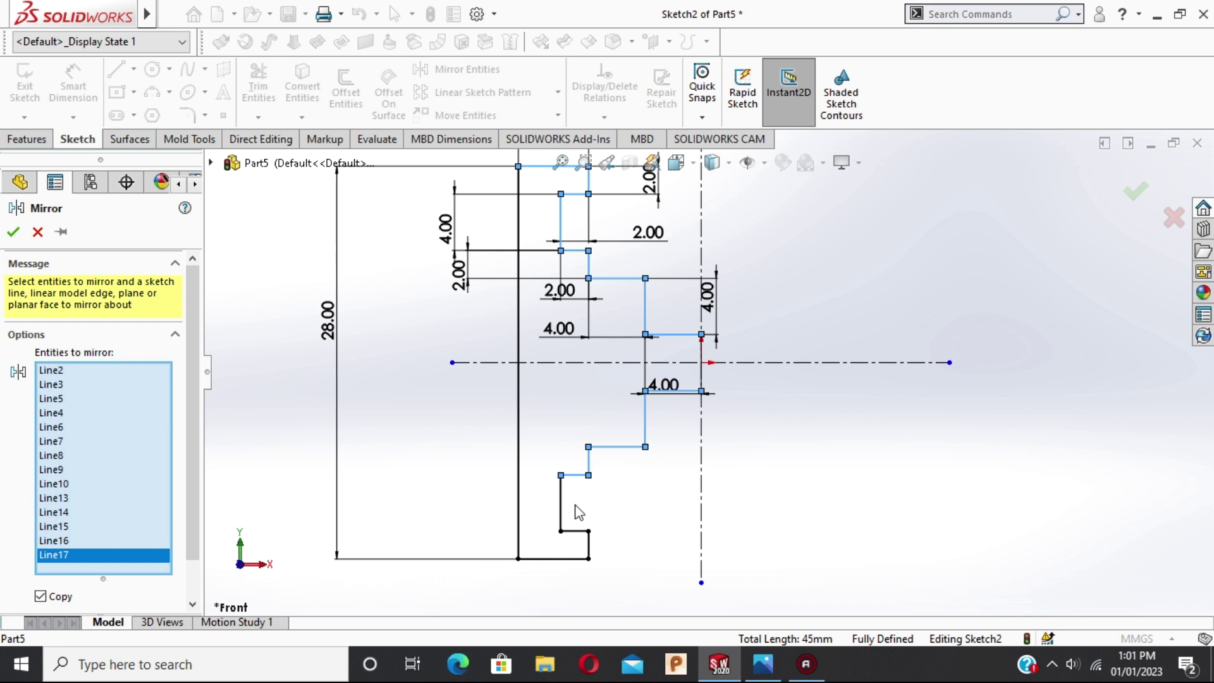
left_click(520, 414)
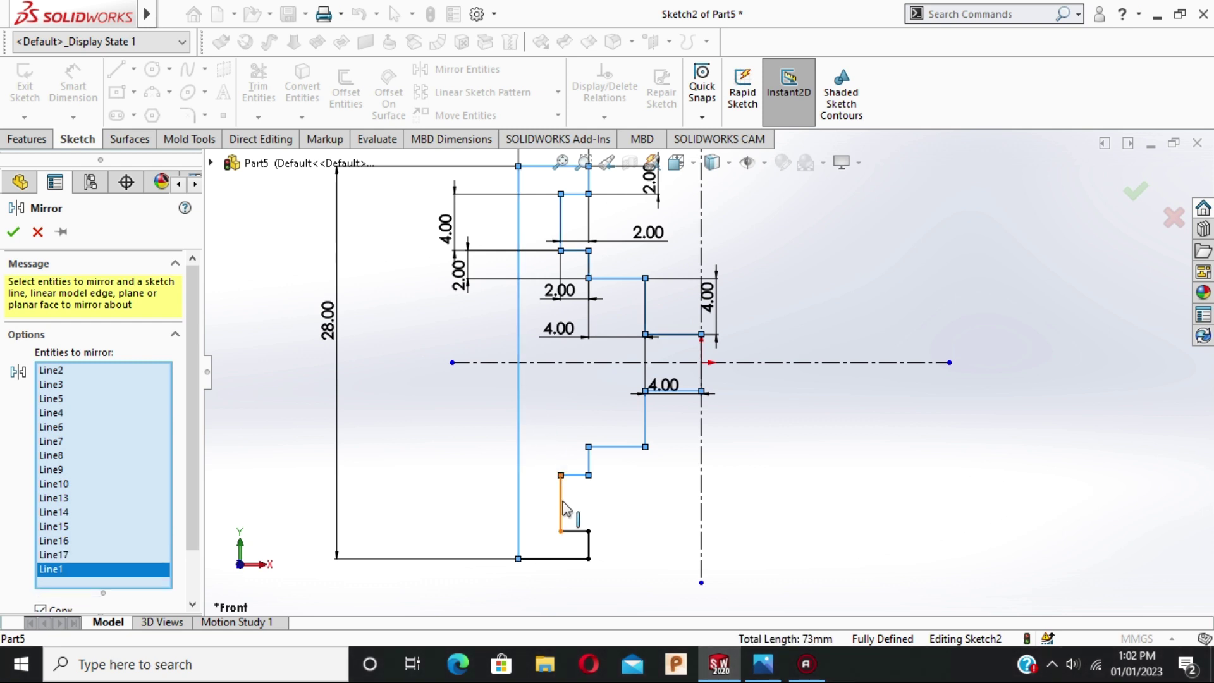
left_click(560, 503)
left_click(575, 532)
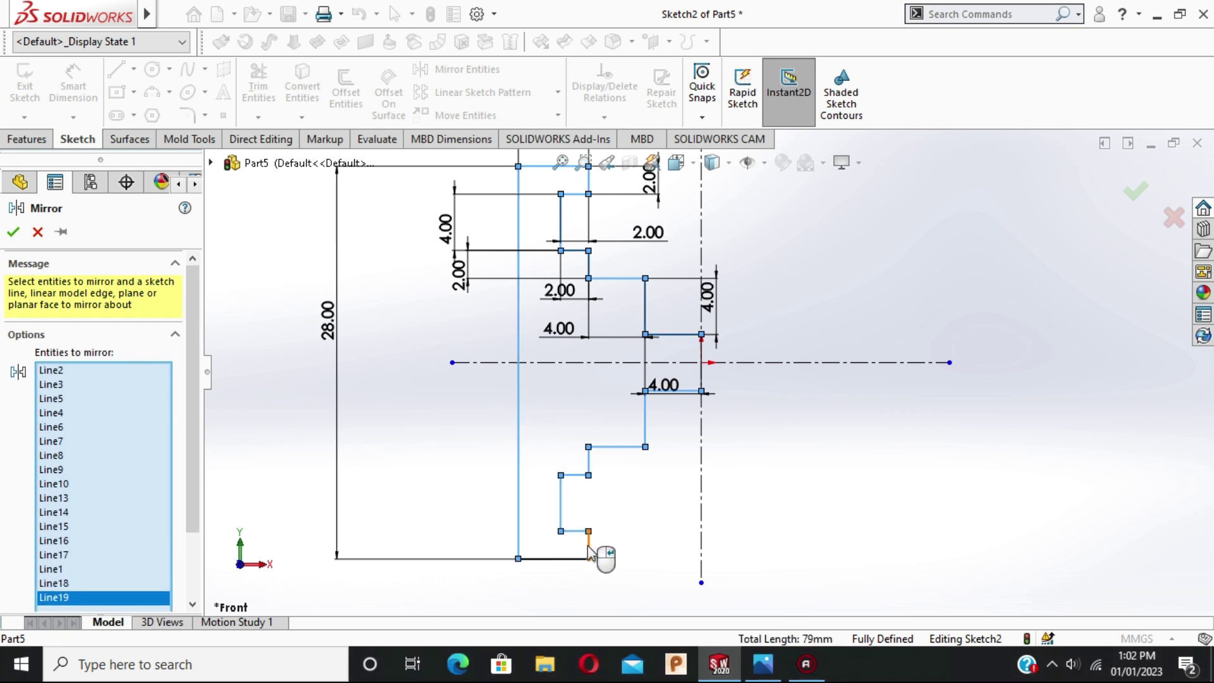
left_click(588, 545)
left_click(560, 558)
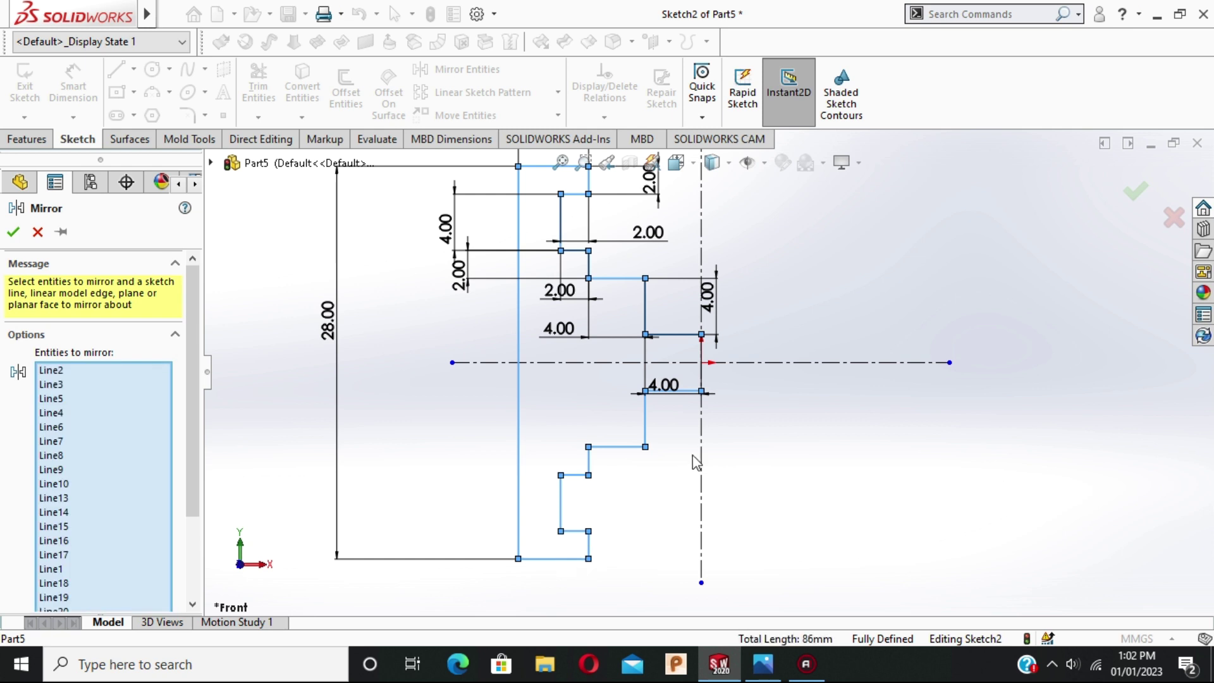
scroll(709, 450, "up", 2)
scroll(201, 464, "down", 3)
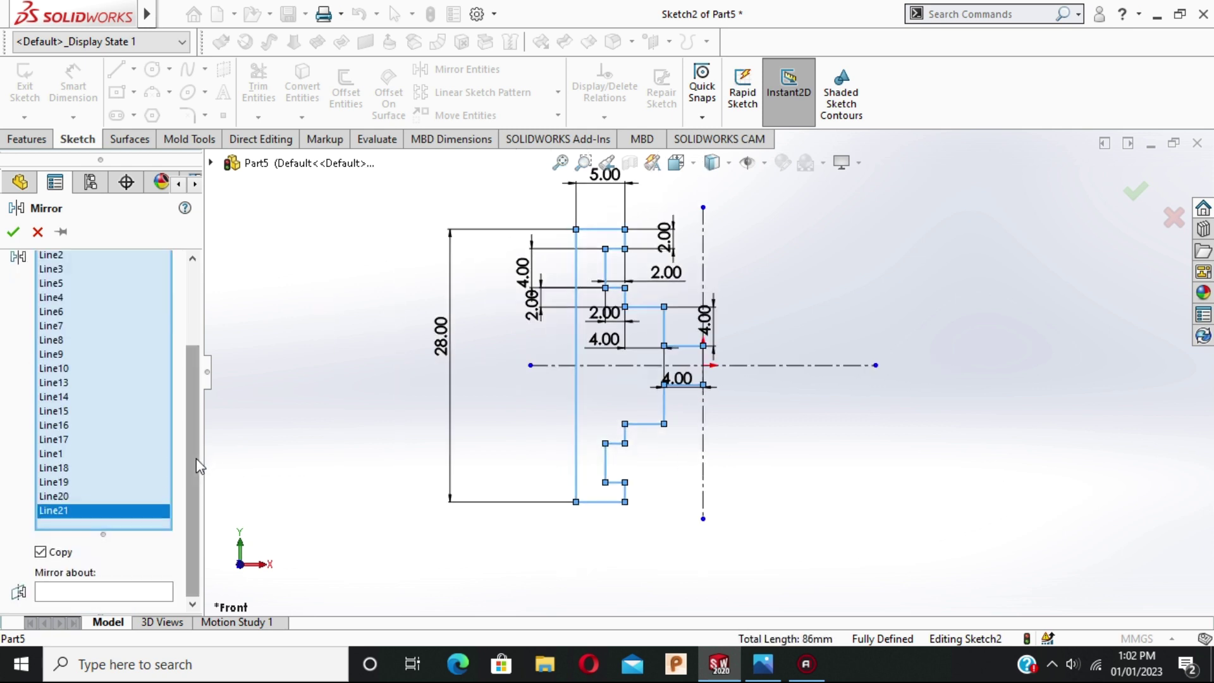
left_click(126, 594)
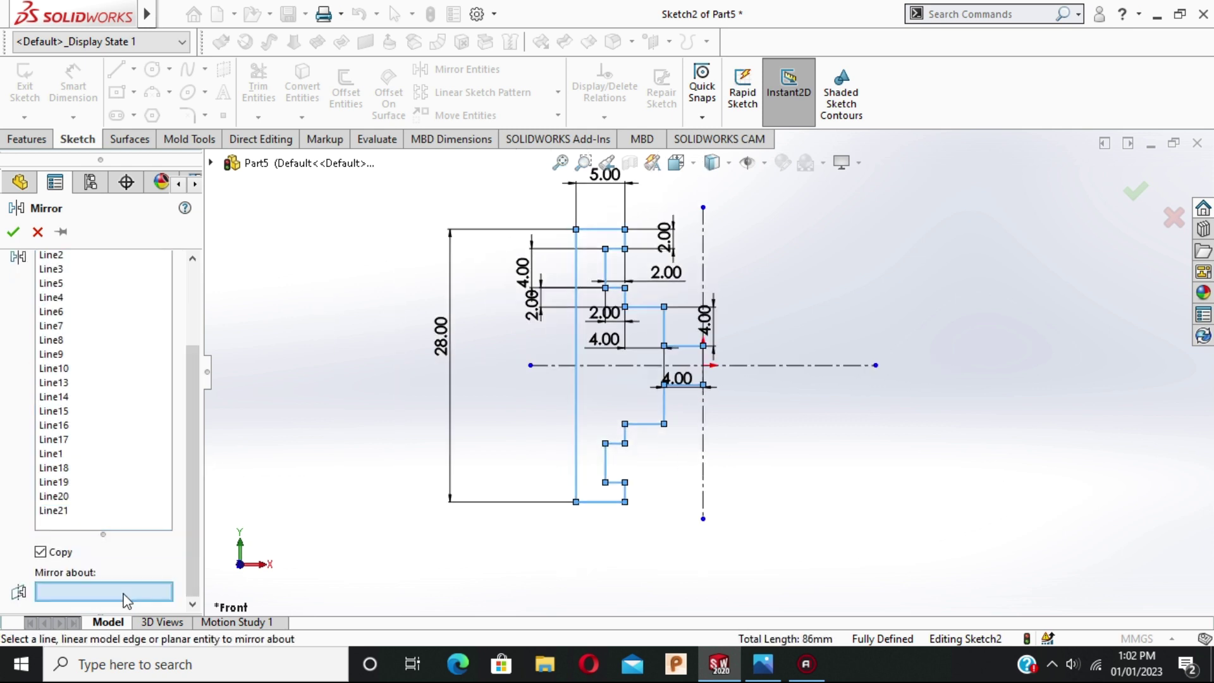
left_click(702, 427)
left_click(14, 232)
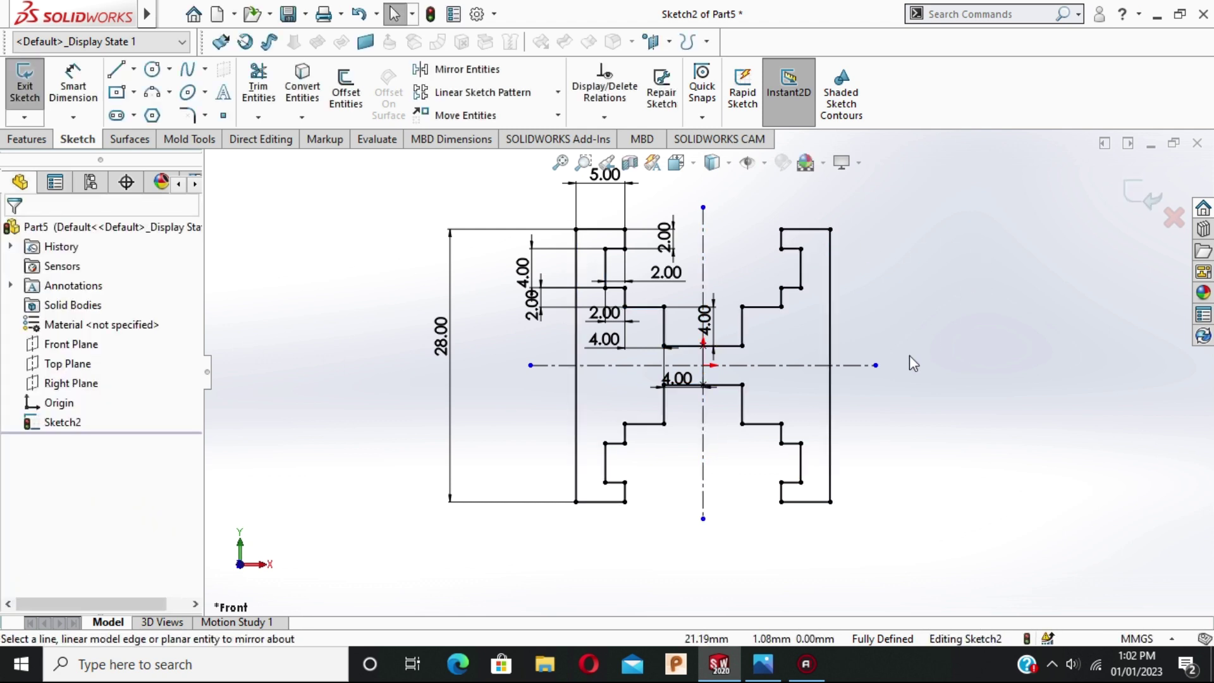
Compare the profile with the EX-05 reference image and check its overall width between the two lower outer corners using a temporary dimension
scroll(910, 355, "up", 1)
scroll(904, 303, "down", 1)
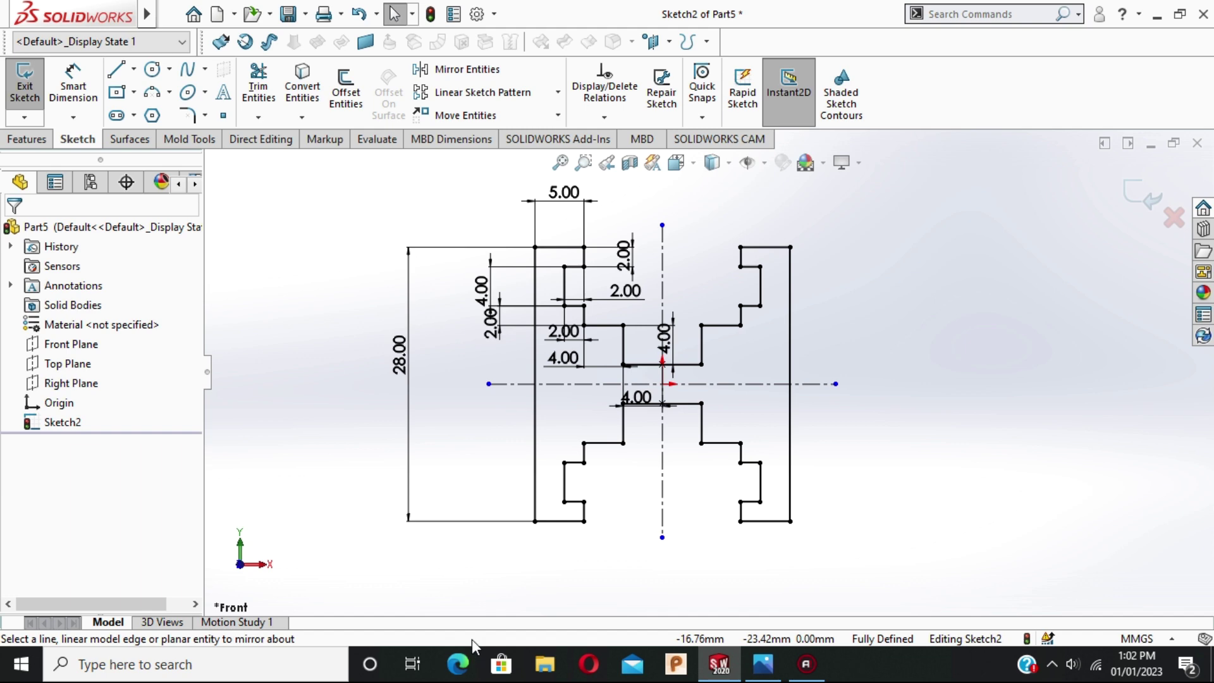
key("alt+Tab")
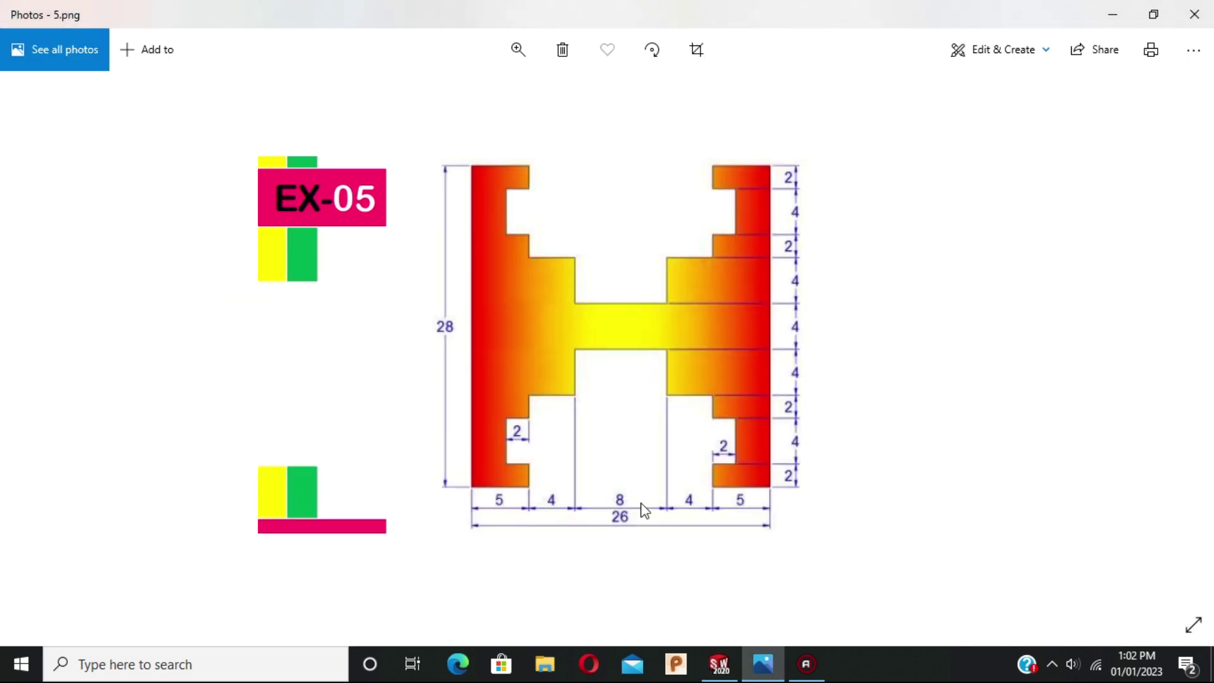
key("alt+Tab")
left_click(65, 84)
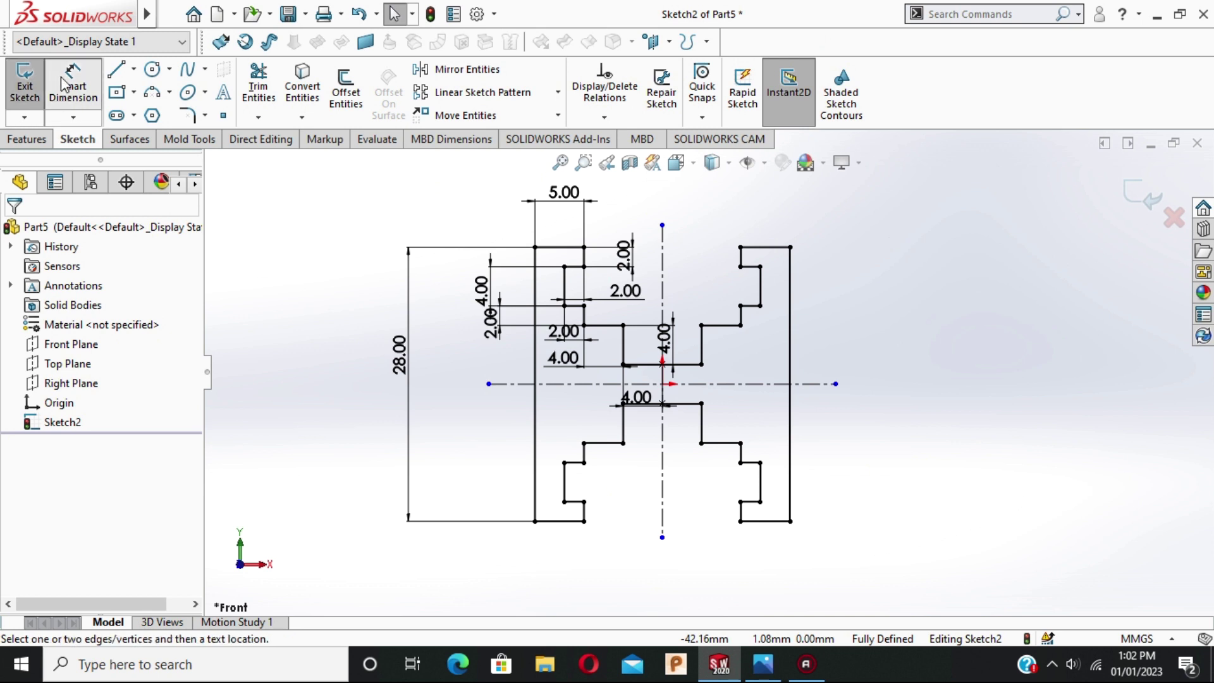
left_click(535, 522)
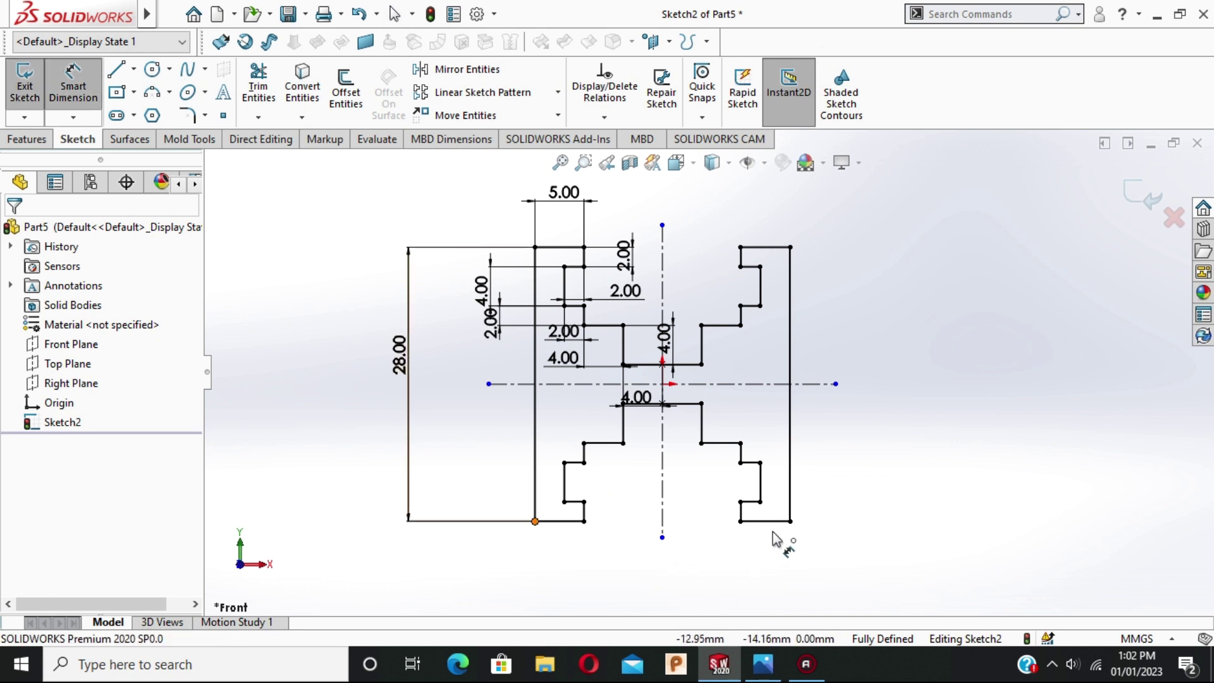
left_click(790, 522)
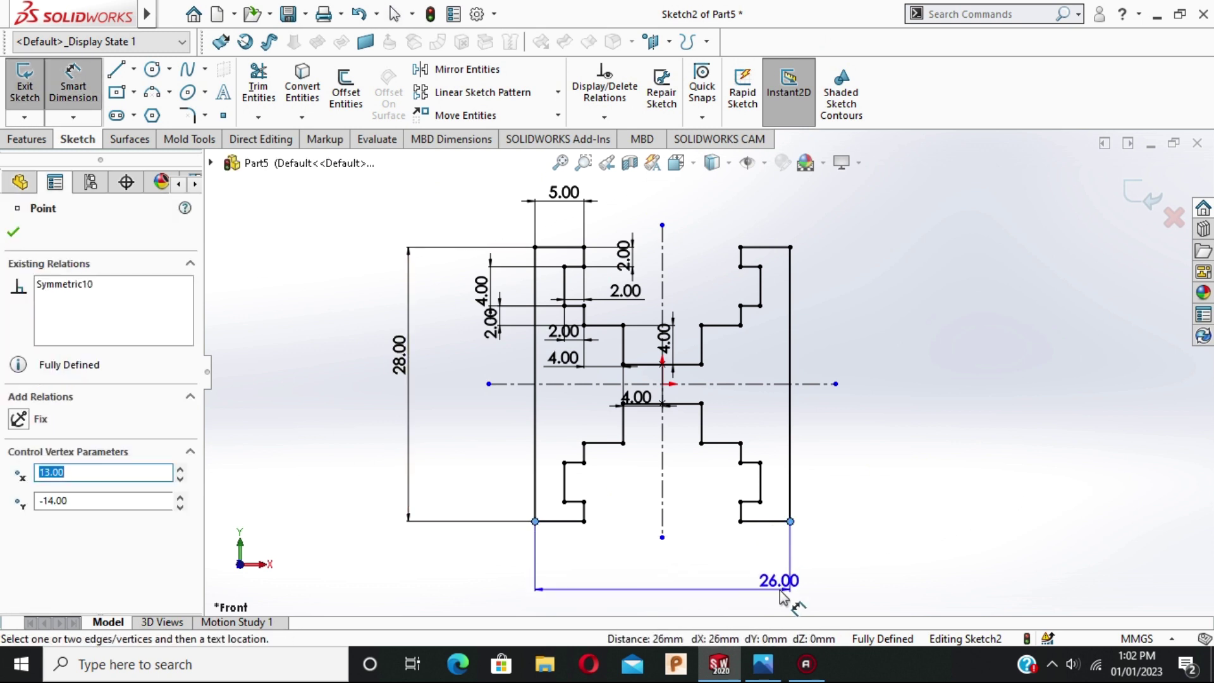
key("Escape")
Check the length of the crossbar's lower edge with a temporary dimension, without placing it
left_click(690, 405)
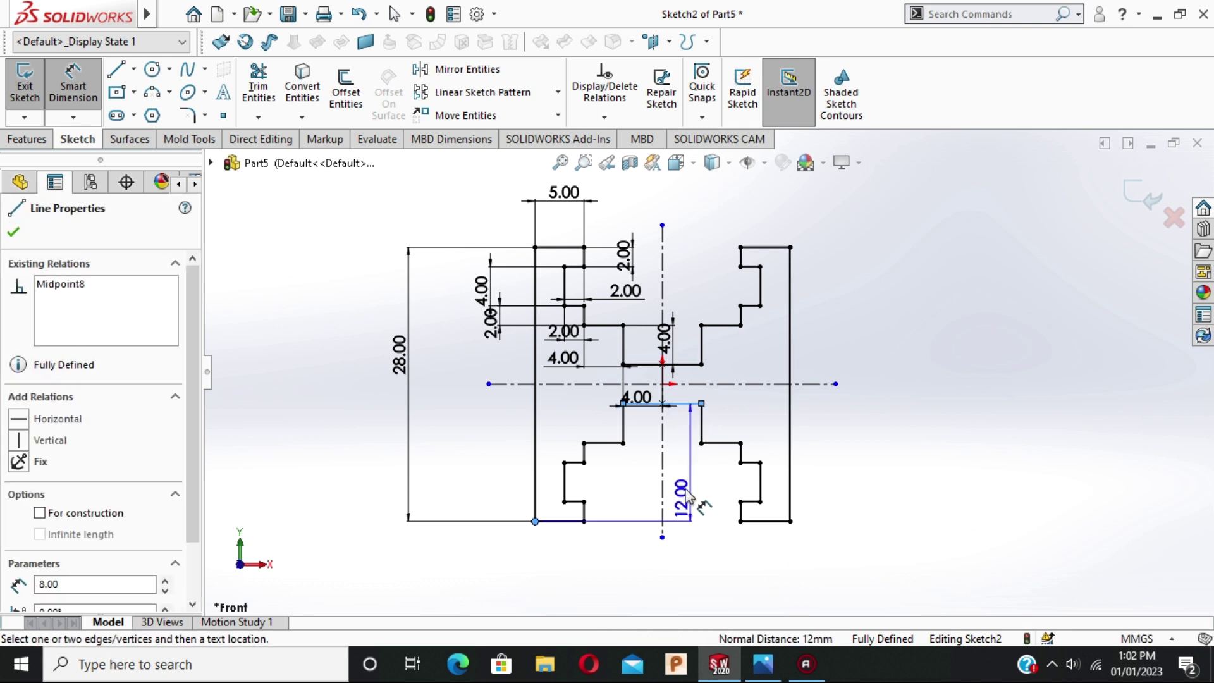
key("Escape")
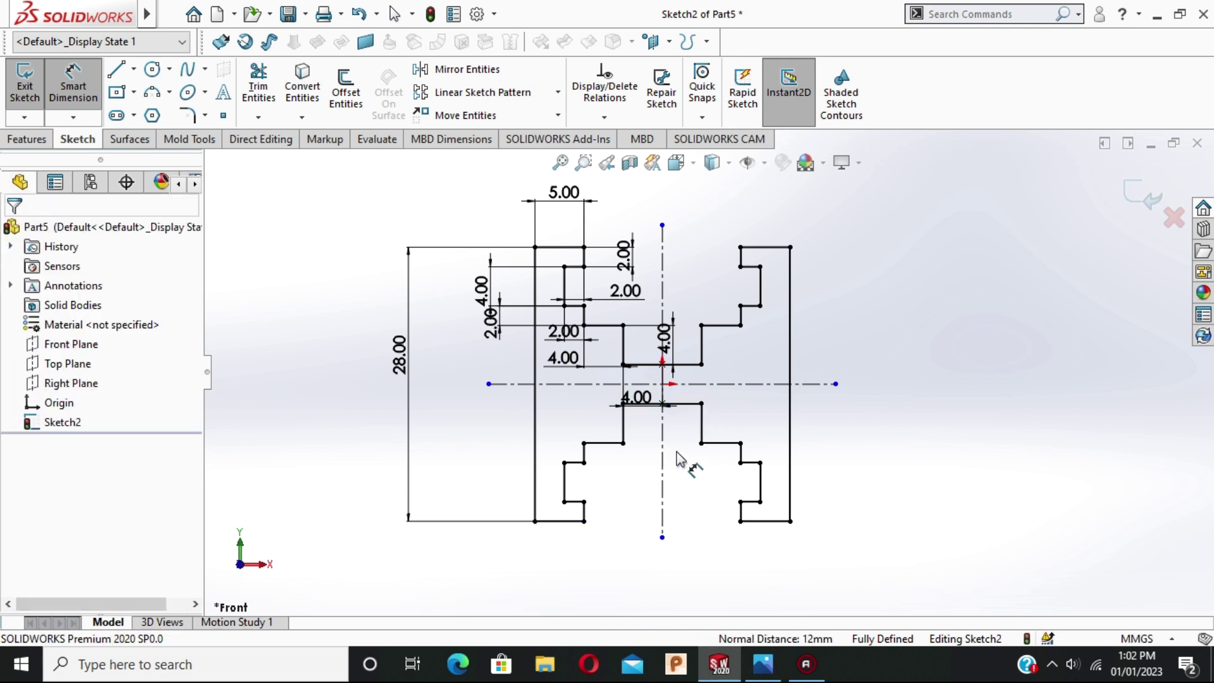
left_click(693, 405)
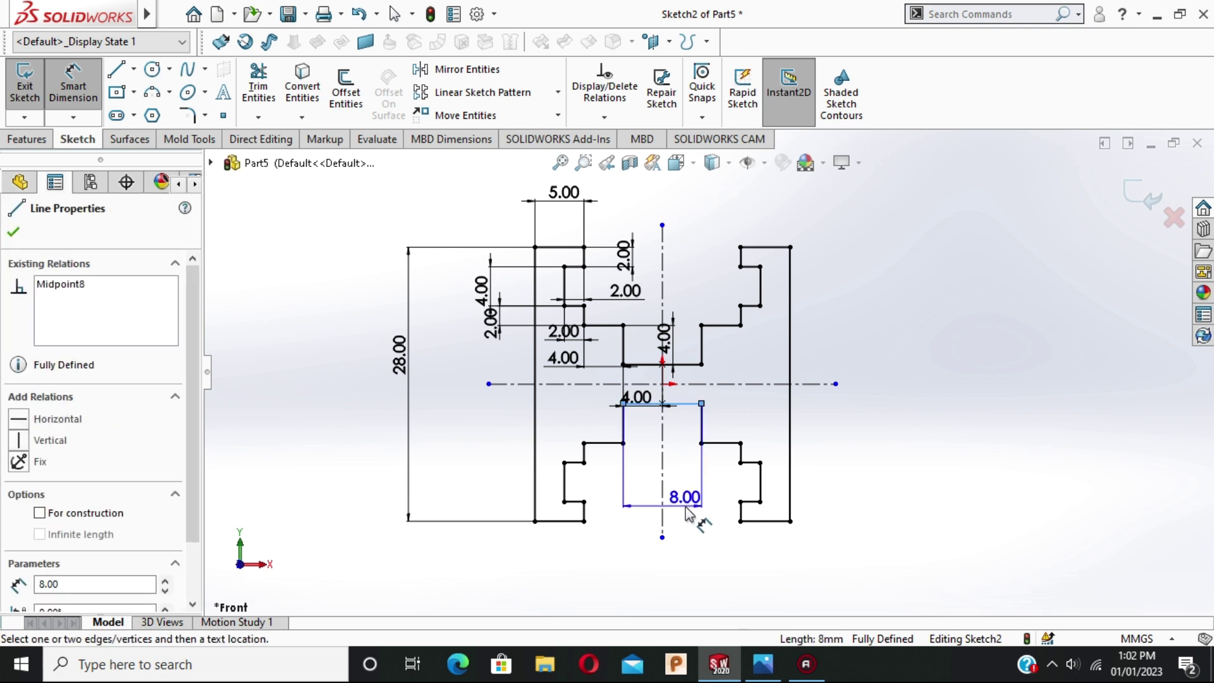
key("Escape")
Exit the sketch, keeping the completed H-shaped profile
scroll(686, 507, "up", 2)
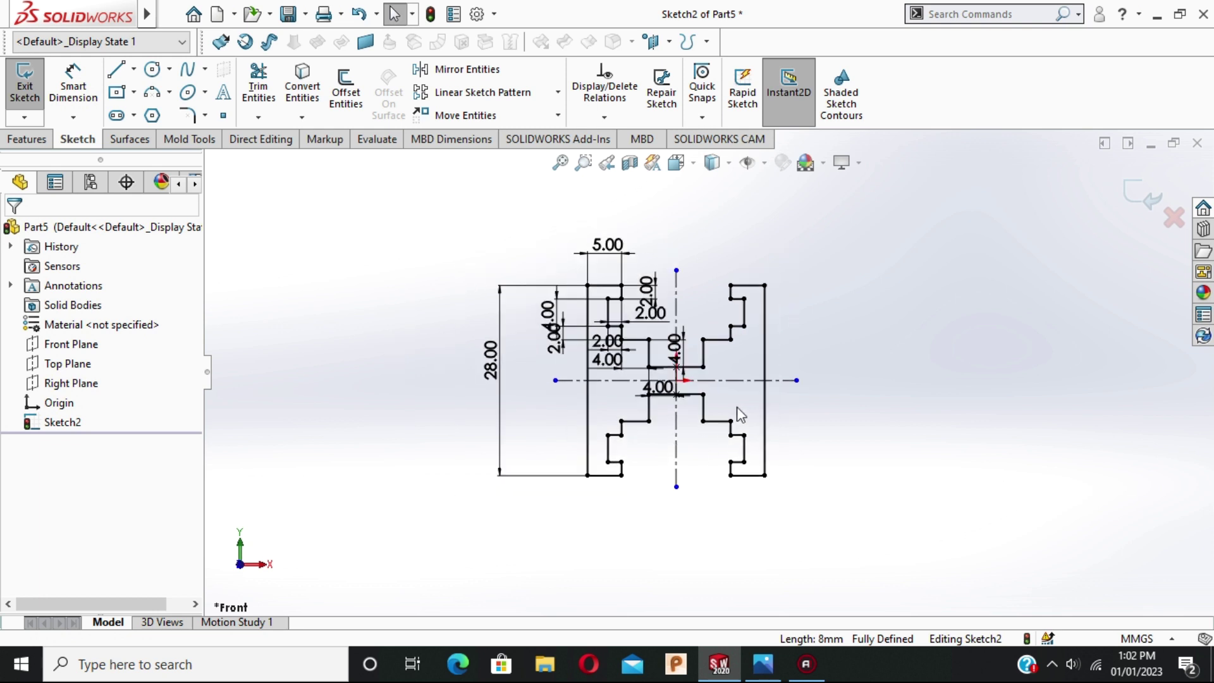
scroll(746, 361, "down", 1)
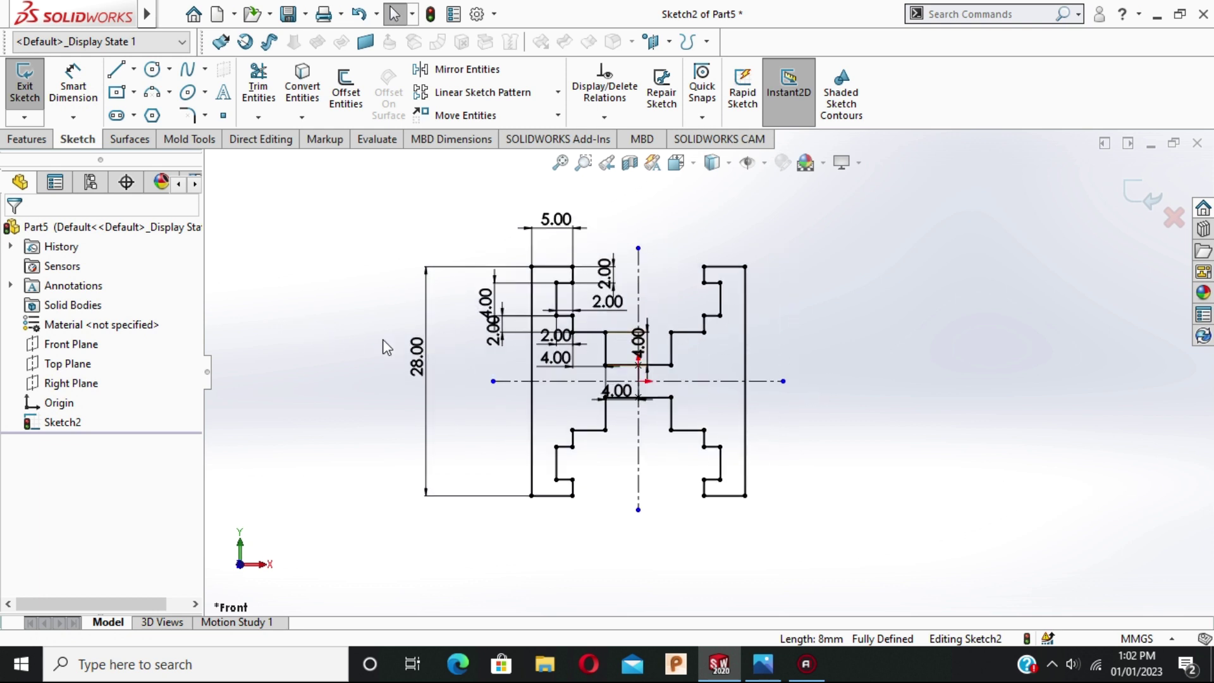
left_click(1131, 200)
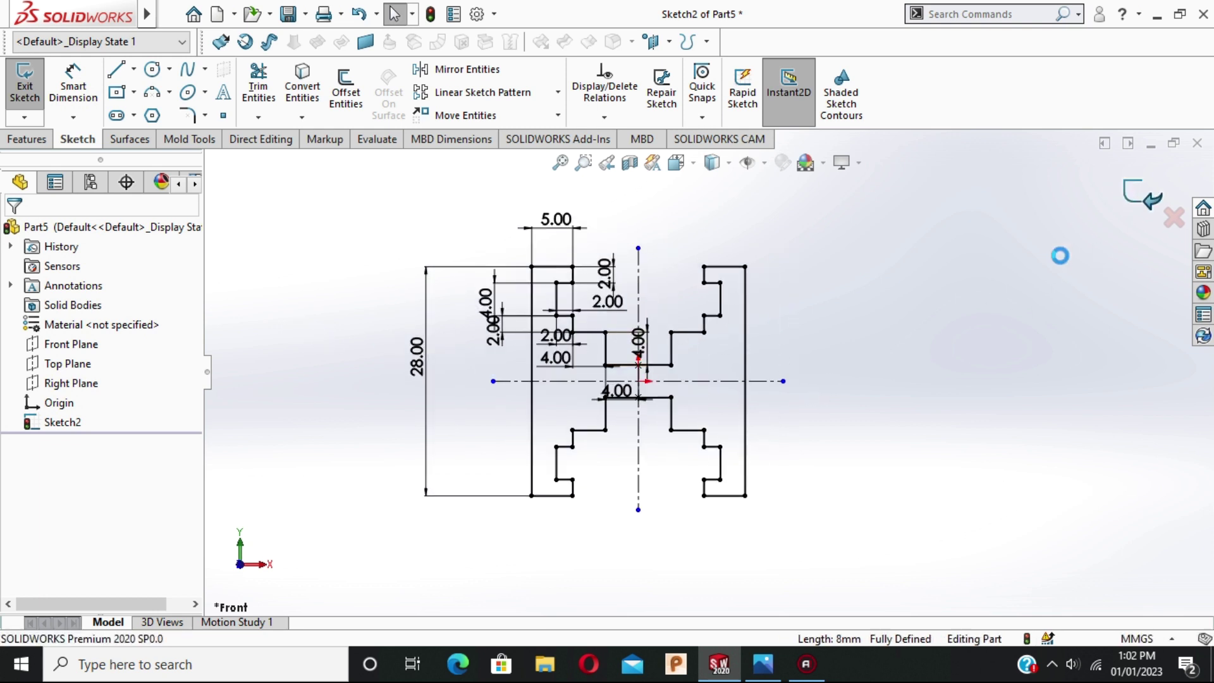